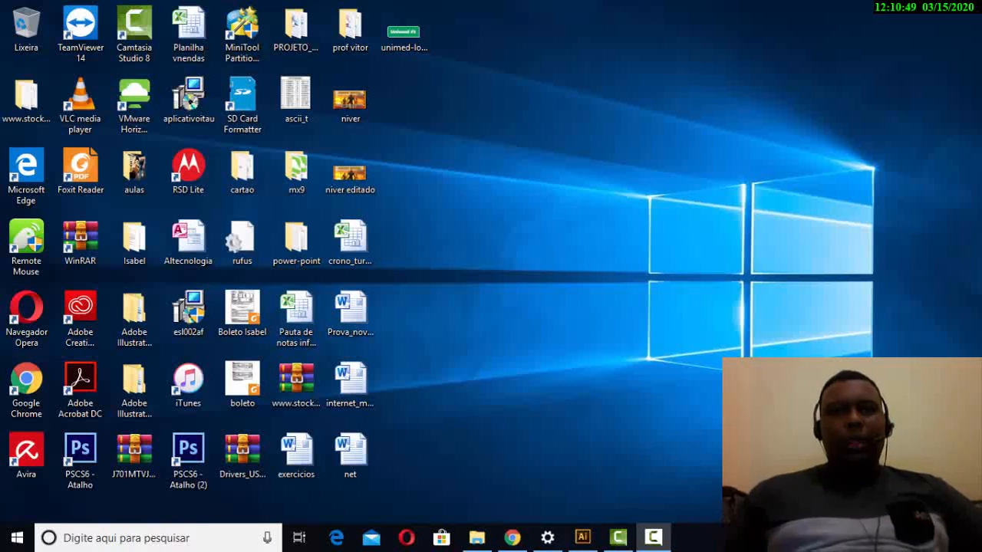
Switch to Adobe Illustrator and close the 1200px-Mitsubishi_logo.svg.png document without saving its changes.
left_click(583, 538)
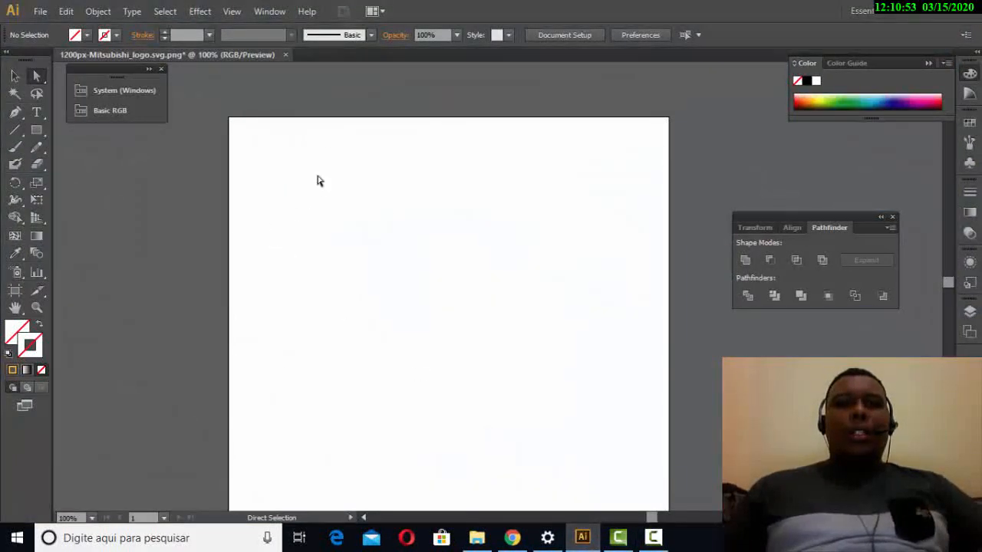
left_click(284, 56)
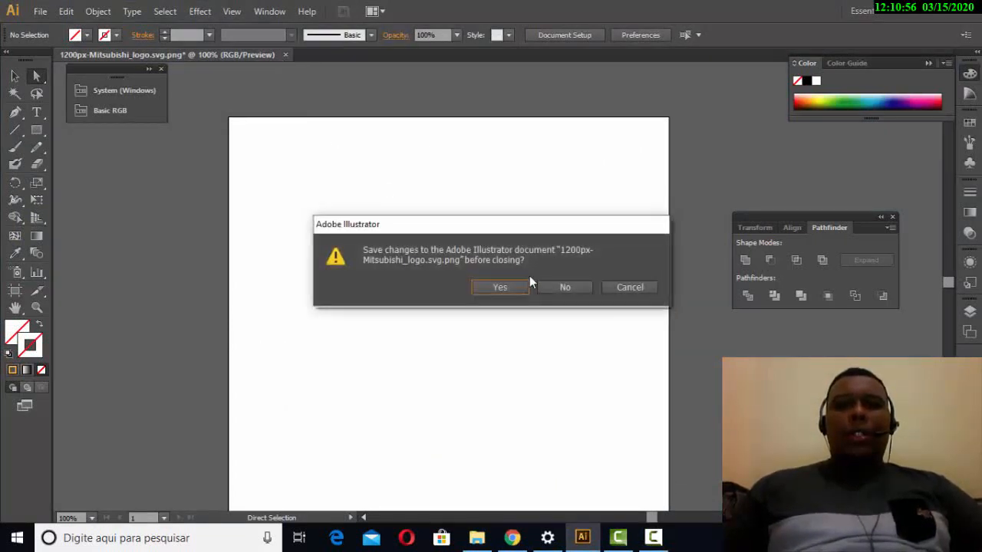
left_click(577, 286)
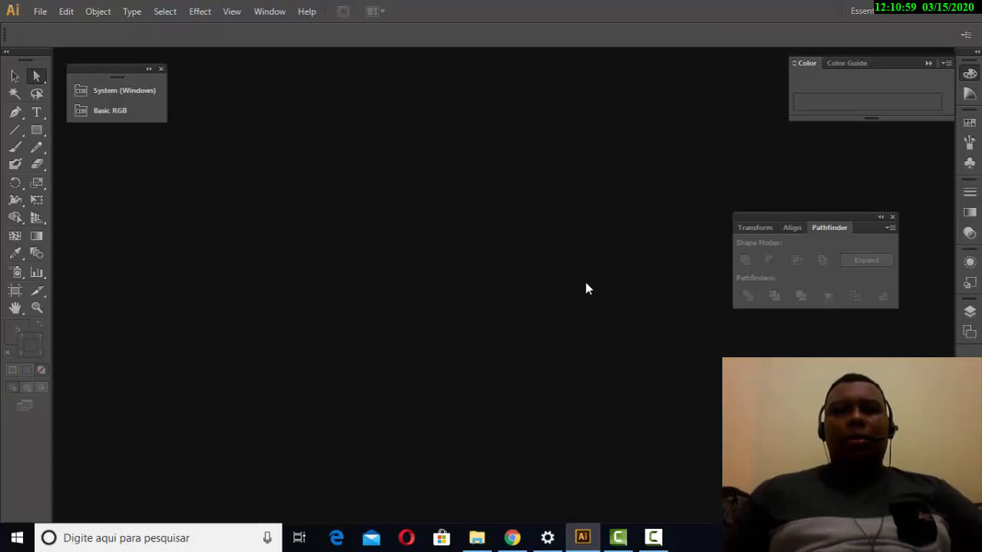
left_click(653, 537)
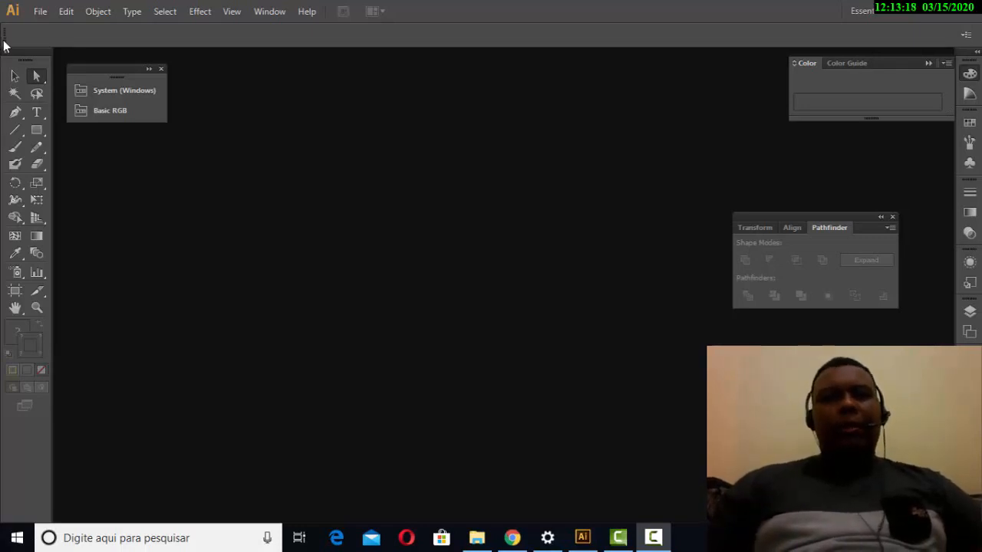
Create a new document with one portrait A4 artboard and units in centimeters, starting from the Print profile.
left_click(40, 11)
left_click(56, 24)
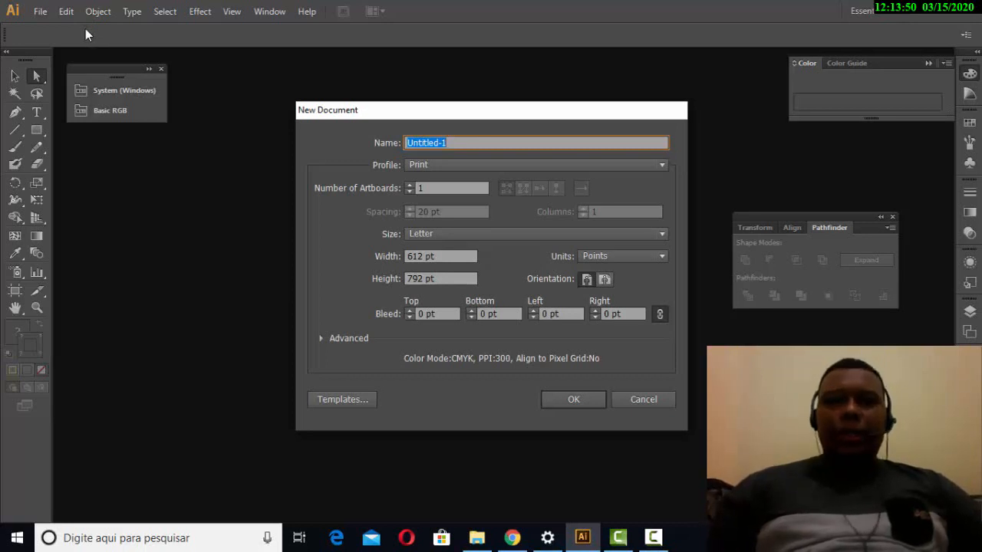
left_click(424, 165)
left_click(412, 169)
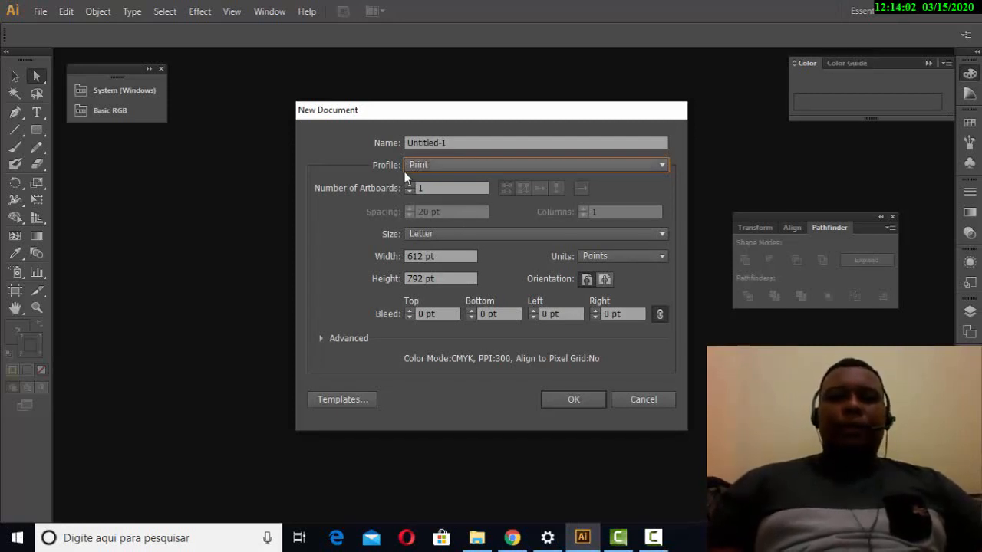
left_click(413, 235)
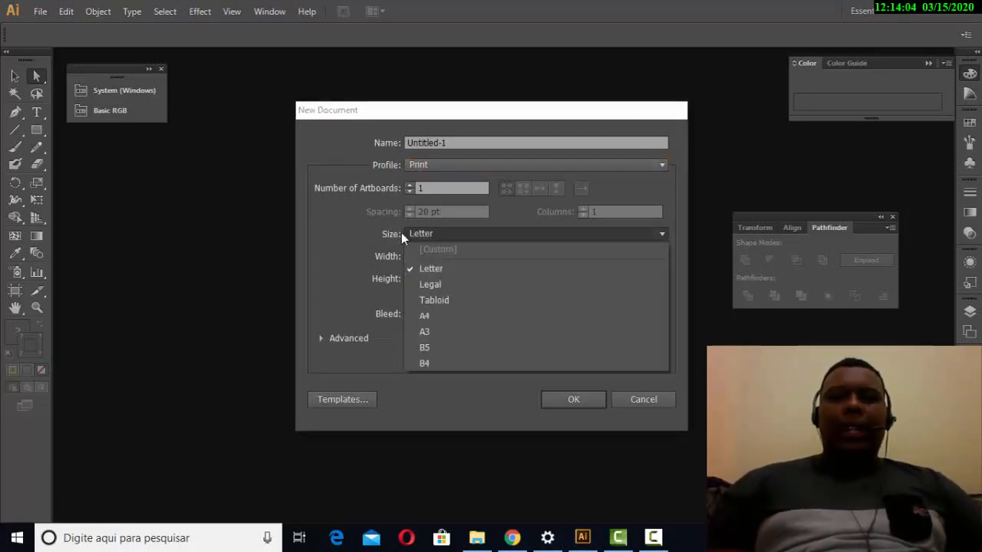
left_click(448, 315)
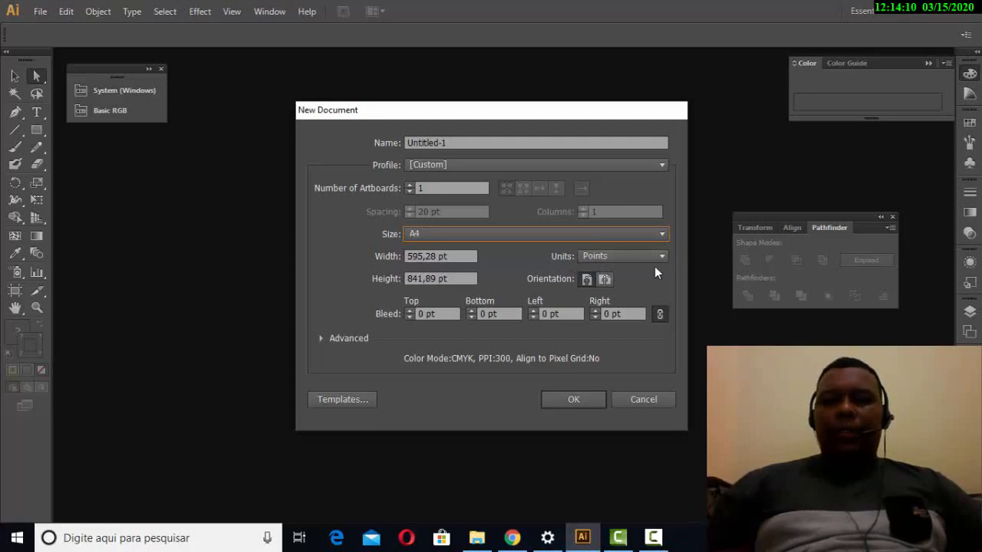
left_click(615, 257)
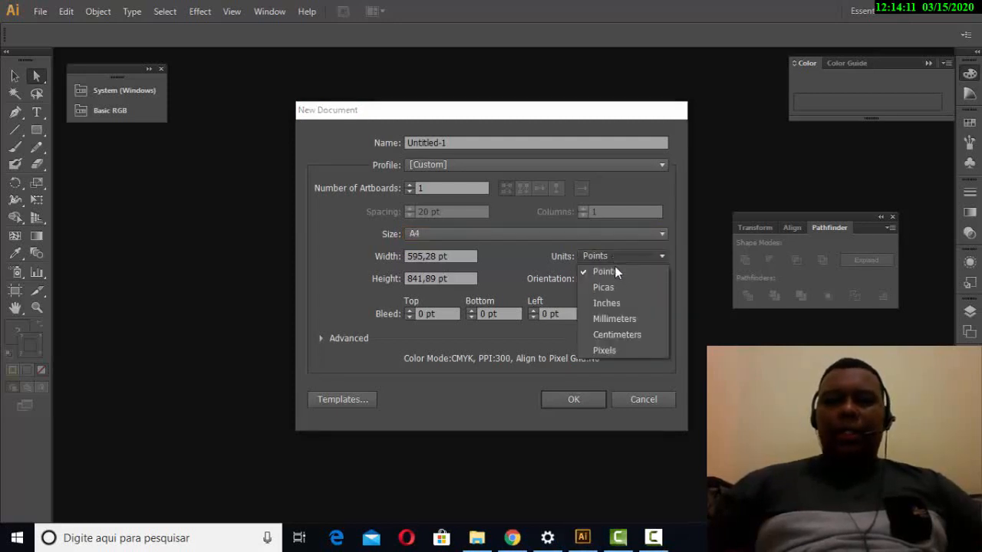
left_click(621, 335)
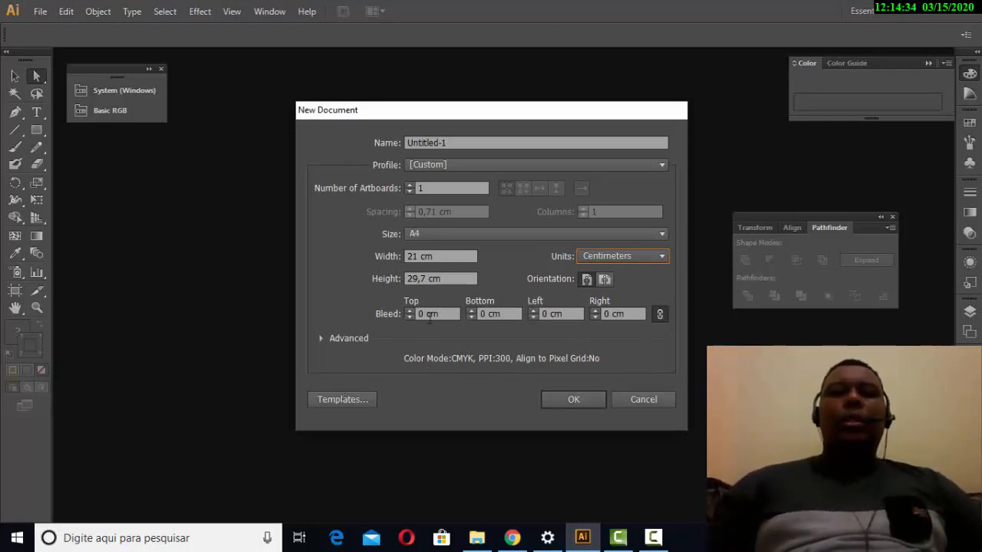
left_click(587, 400)
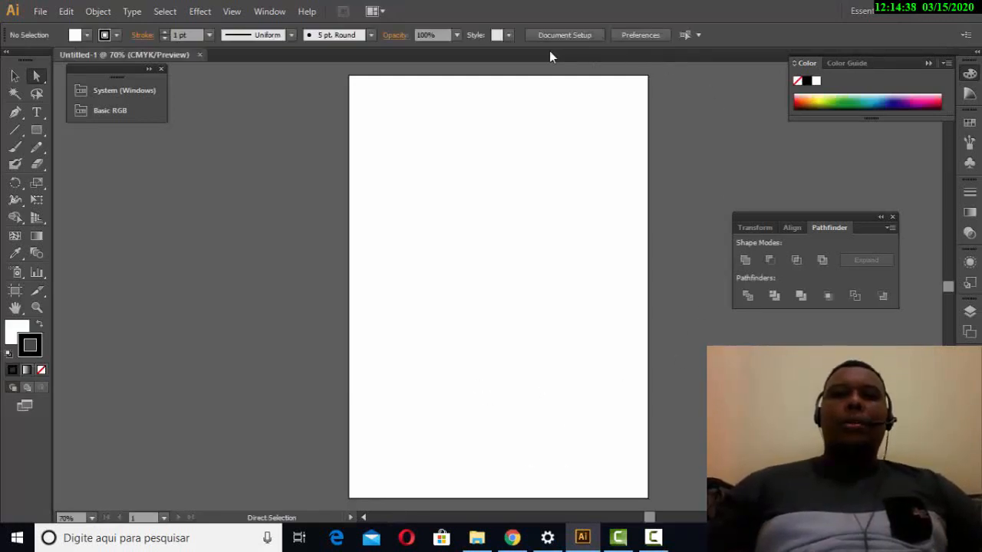
scroll(599, 298, "up", 2)
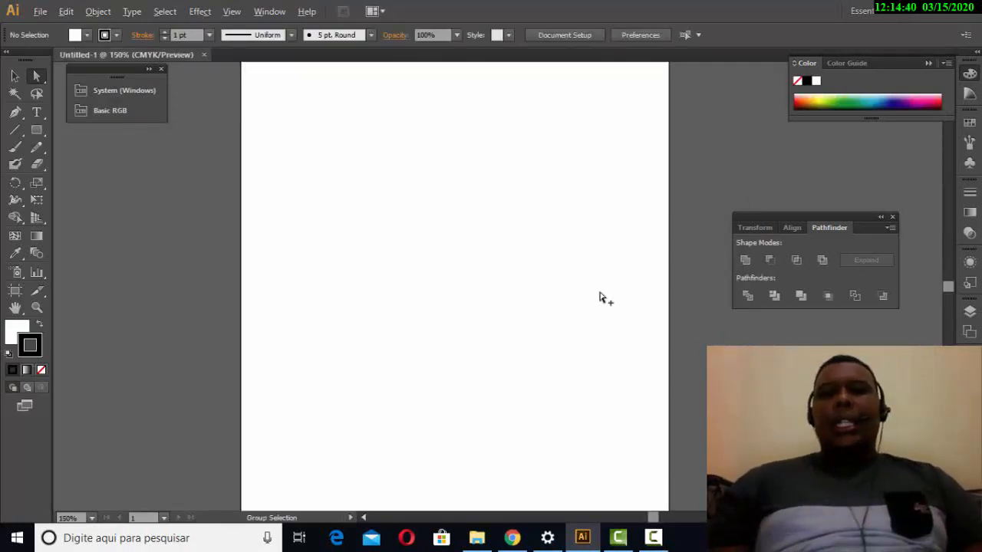
scroll(599, 298, "up", 1)
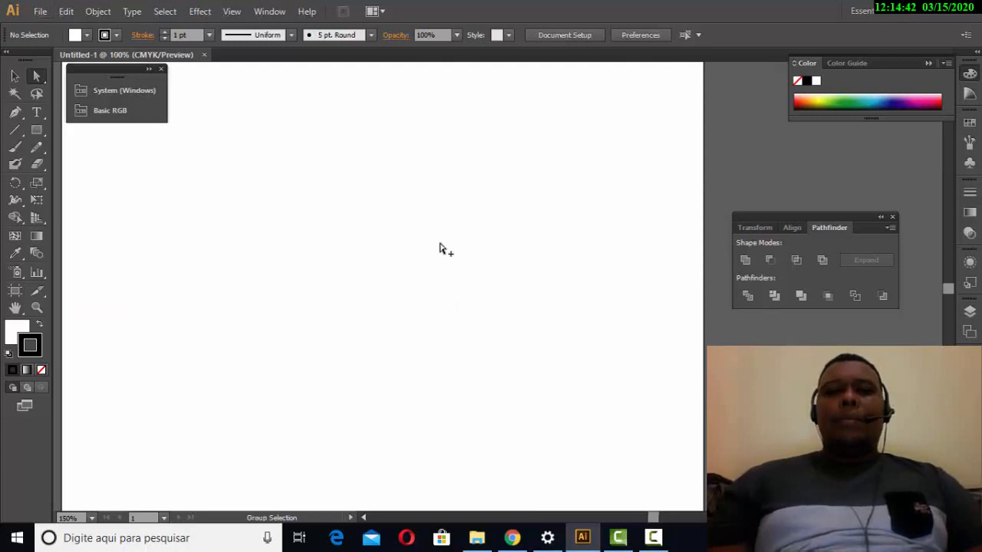
scroll(439, 248, "down", 2)
scroll(440, 248, "up", 1)
scroll(412, 259, "up", 1)
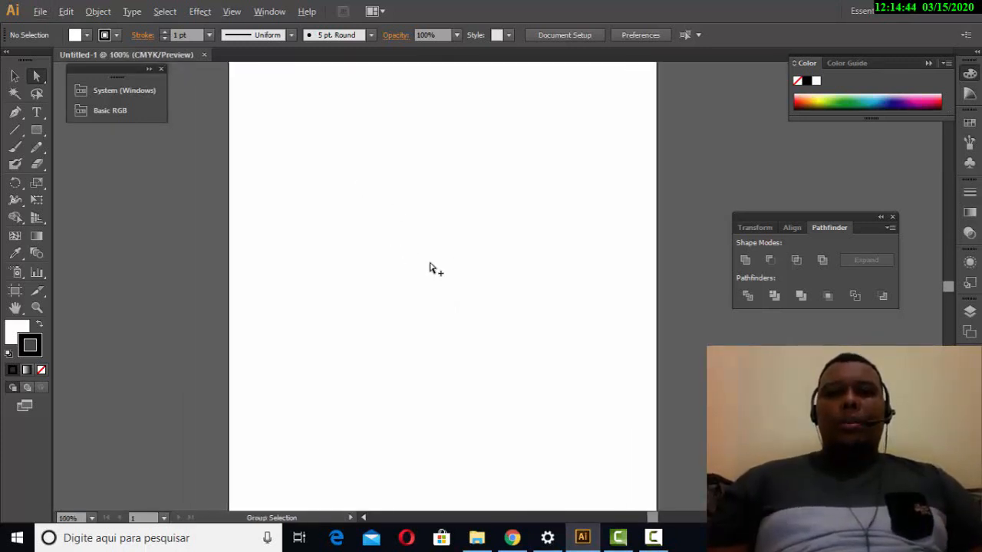
scroll(423, 226, "up", 2)
scroll(455, 287, "down", 2)
scroll(417, 220, "up", 1)
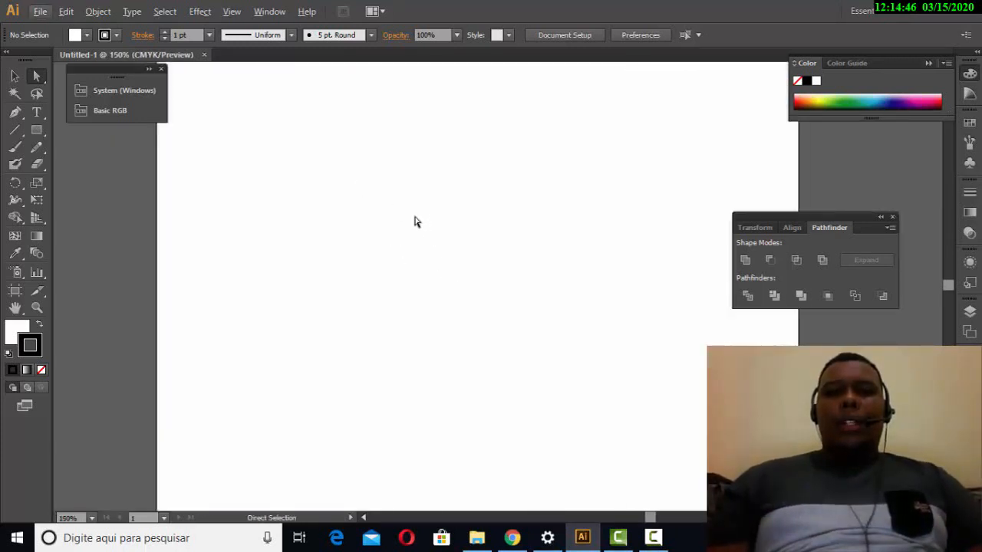
left_click_drag(416, 204, 430, 275)
left_click_drag(450, 235, 360, 368)
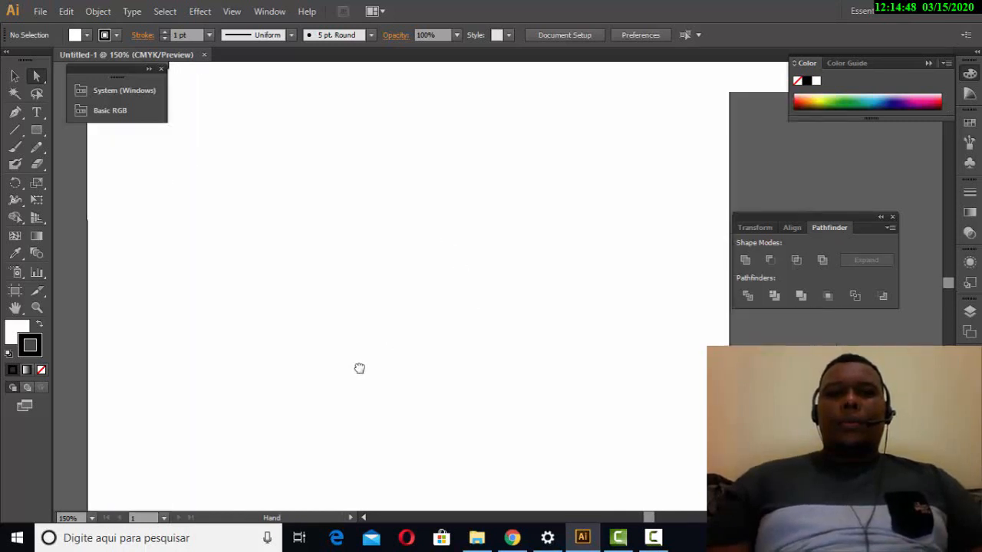
key("ctrl+0")
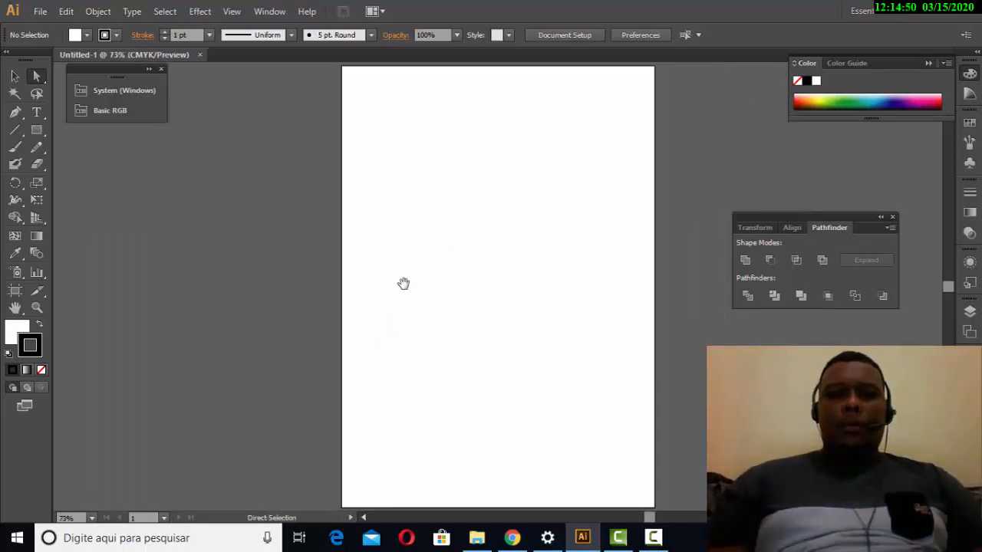
scroll(405, 276, "up", 1)
key("ctrl+1")
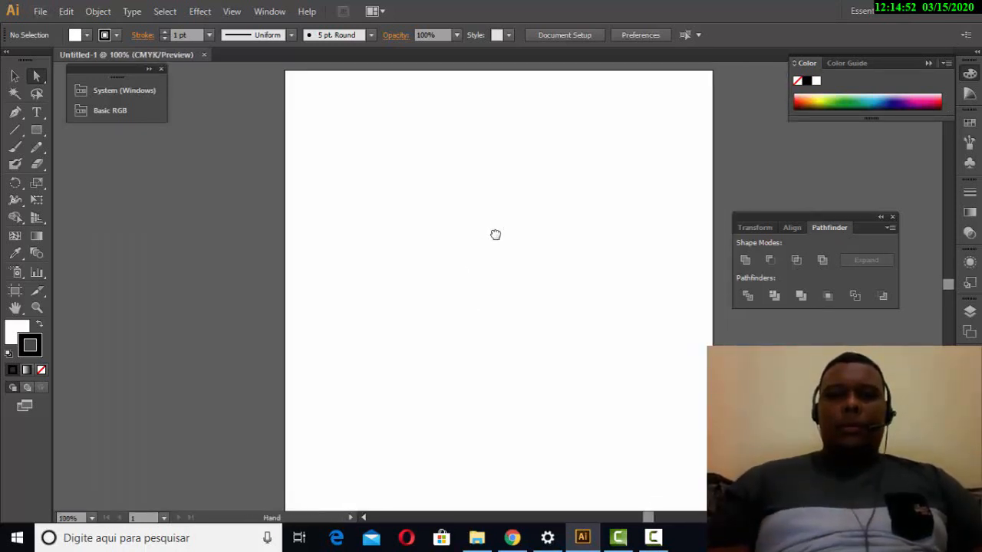
left_click_drag(480, 234, 465, 226)
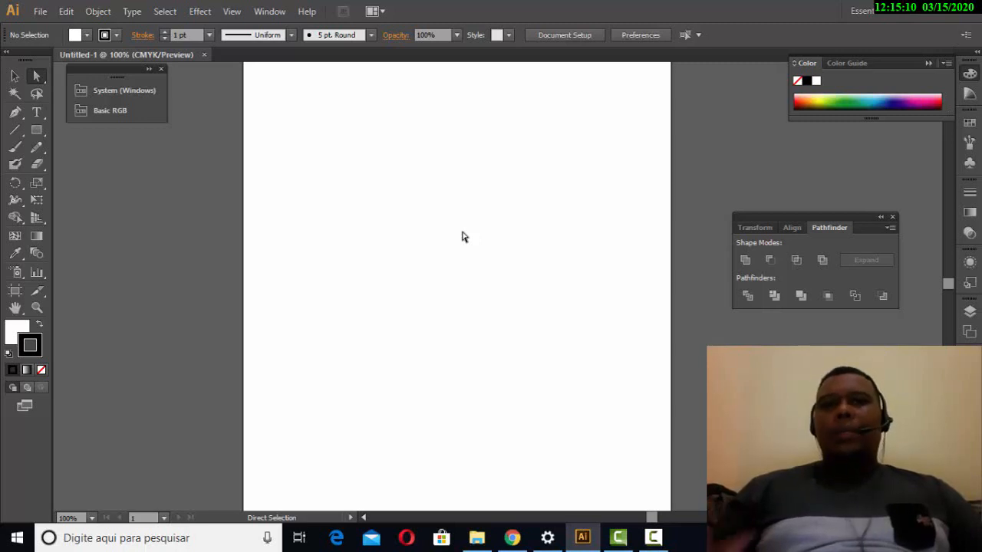
Place the unimed-logo-1 image from the desktop as a linked file and move it near the artboard's left edge.
left_click(43, 12)
left_click(42, 12)
left_click(66, 11)
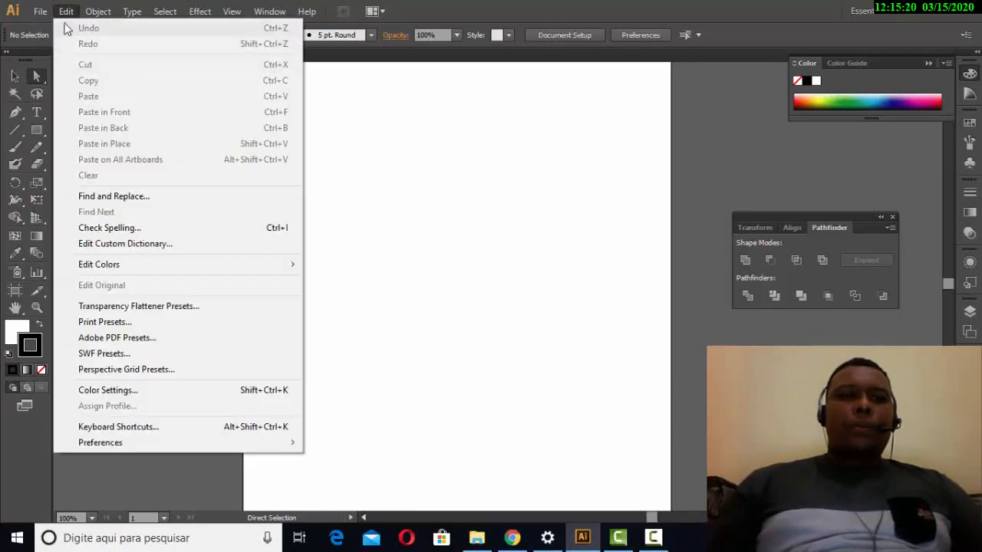
mouse_move(40, 11)
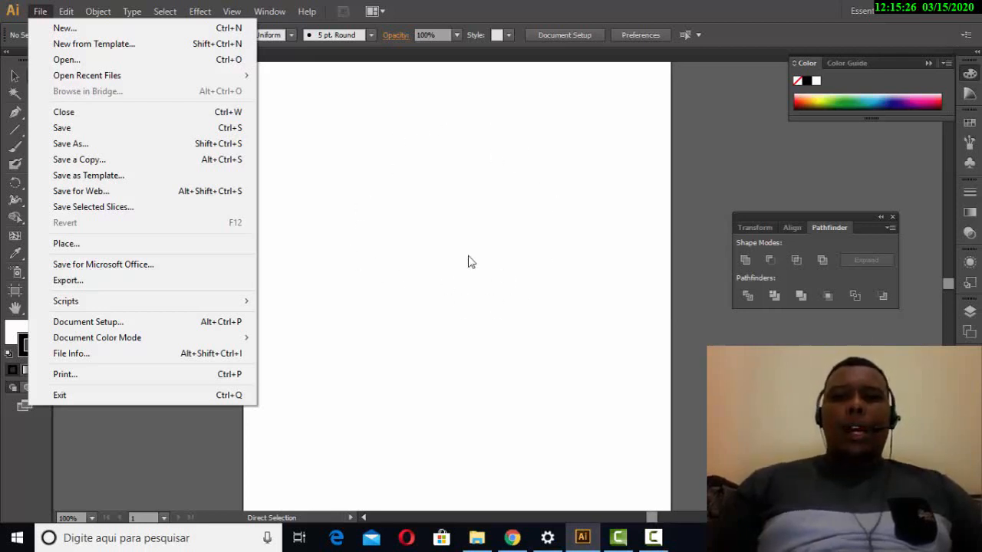
left_click(150, 245)
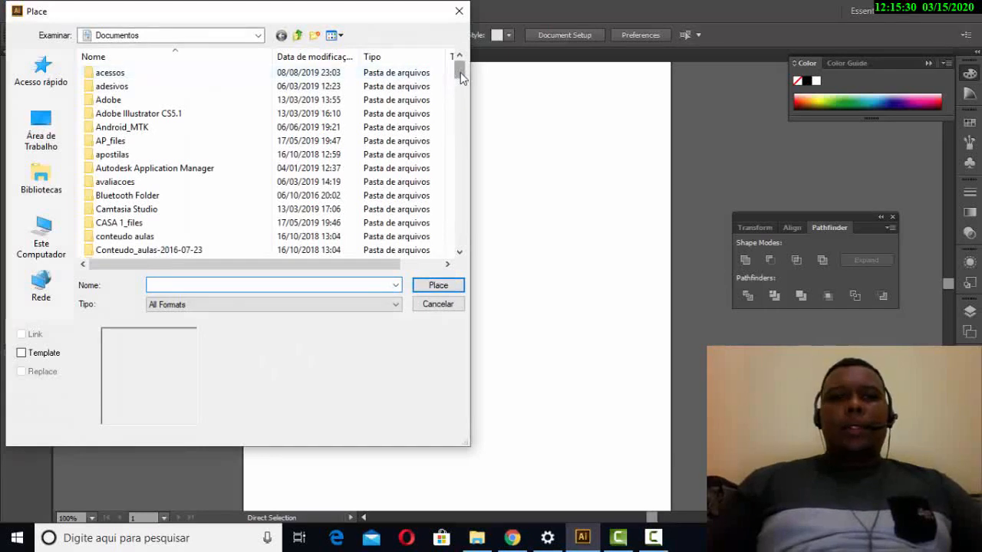
left_click_drag(462, 75, 462, 74)
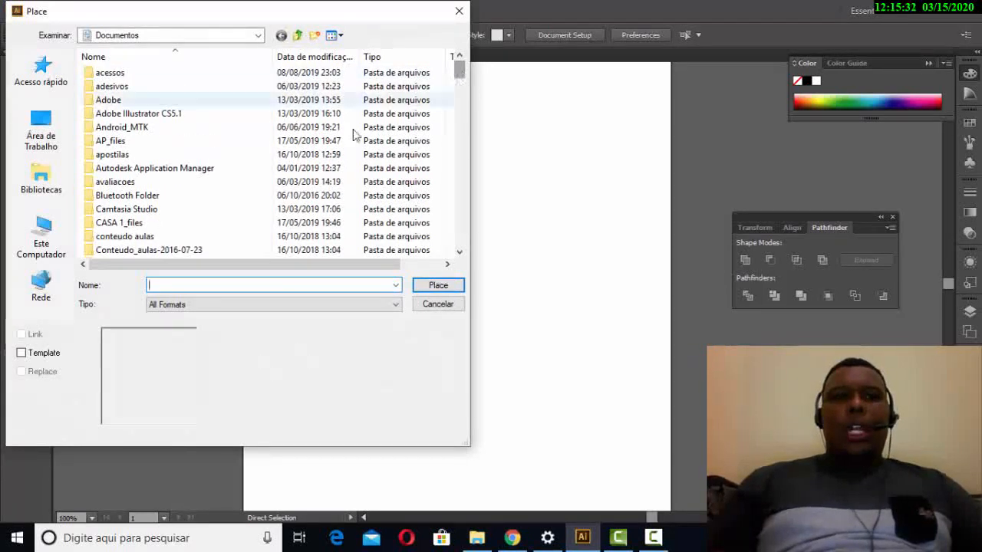
left_click(64, 146)
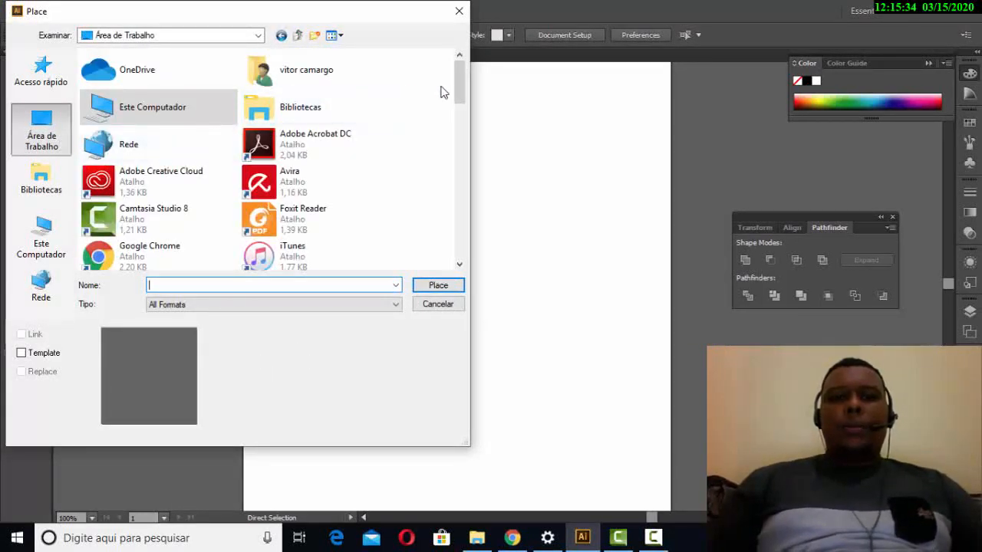
left_click_drag(465, 93, 491, 251)
left_click(182, 250)
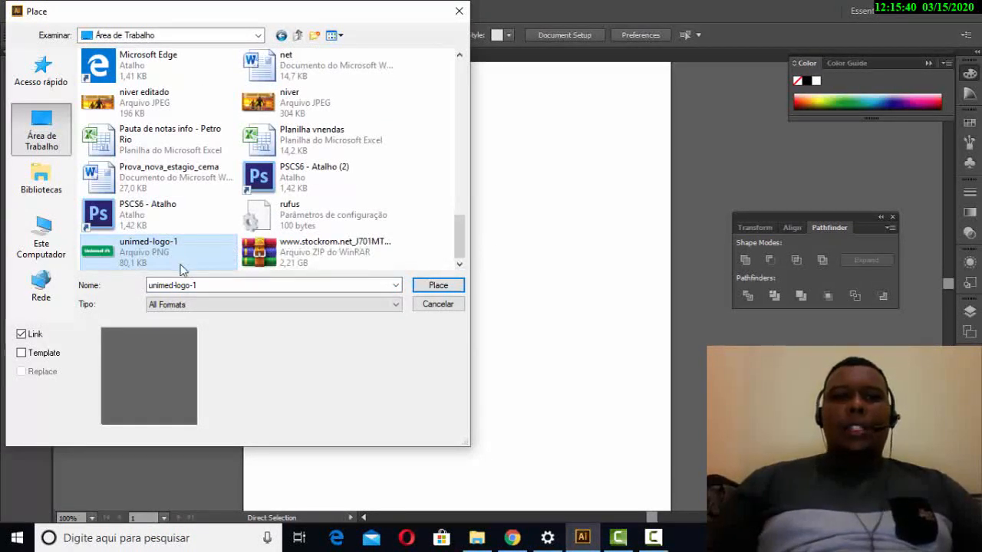
left_click(430, 285)
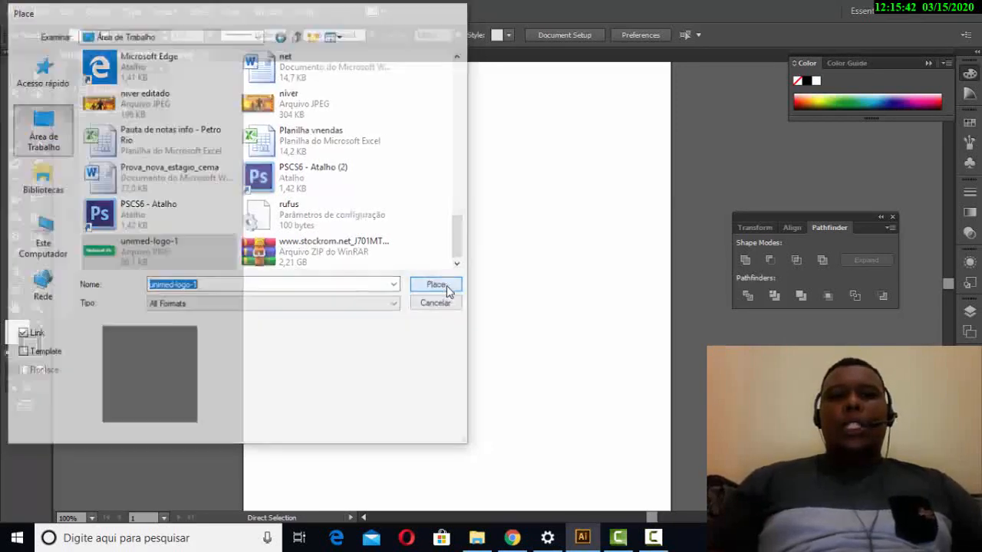
left_click_drag(491, 288, 335, 210)
left_click(456, 234)
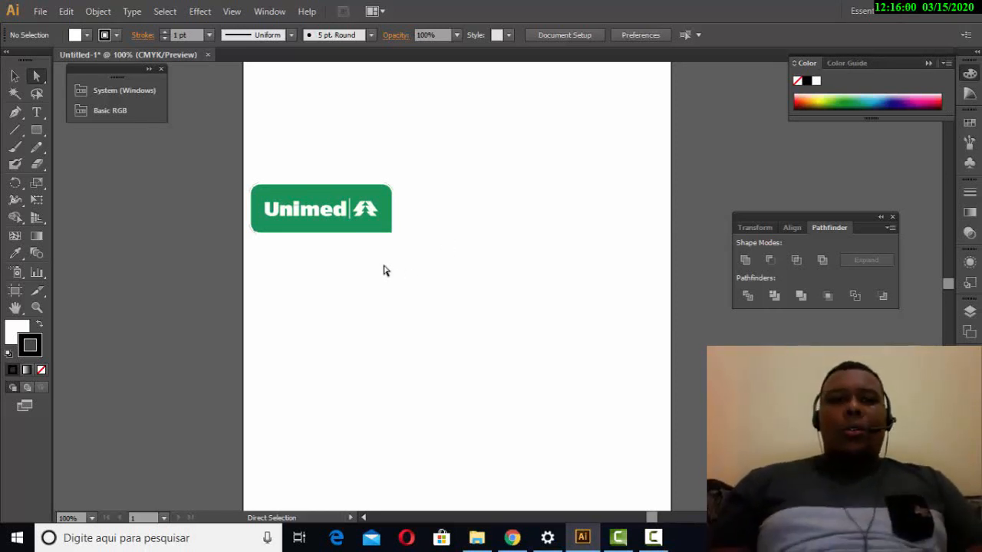
Examine the placed Unimed logo up close, including its lettering, divider line, tree symbol and rounded green background.
scroll(363, 241, "up", 1)
scroll(363, 240, "up", 1)
left_click(370, 243)
scroll(384, 218, "up", 1)
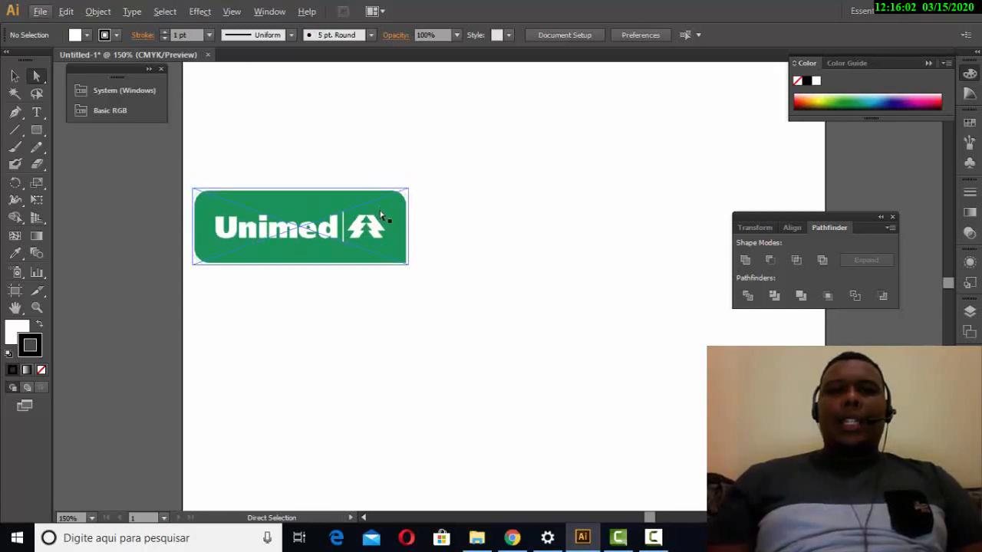
scroll(351, 240, "up", 1)
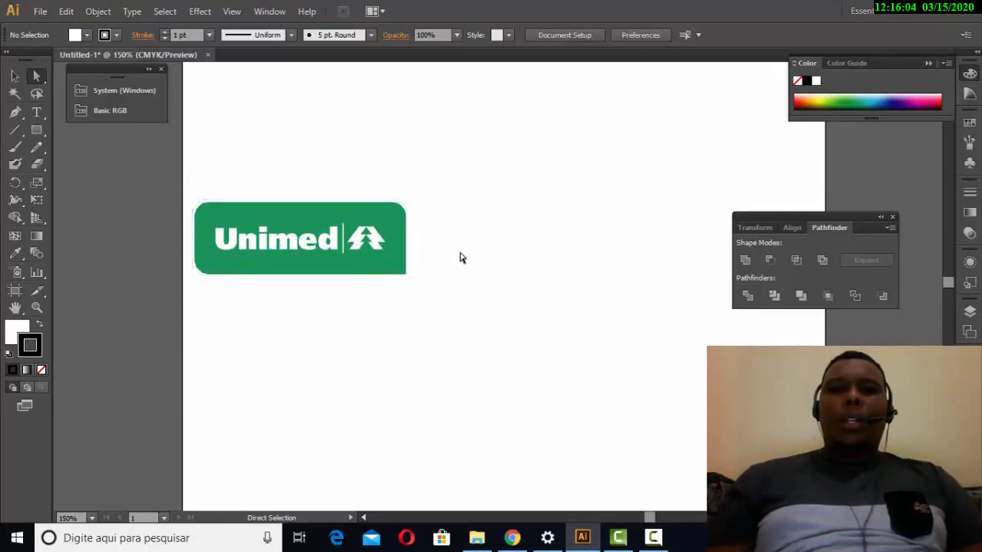
scroll(360, 278, "up", 2)
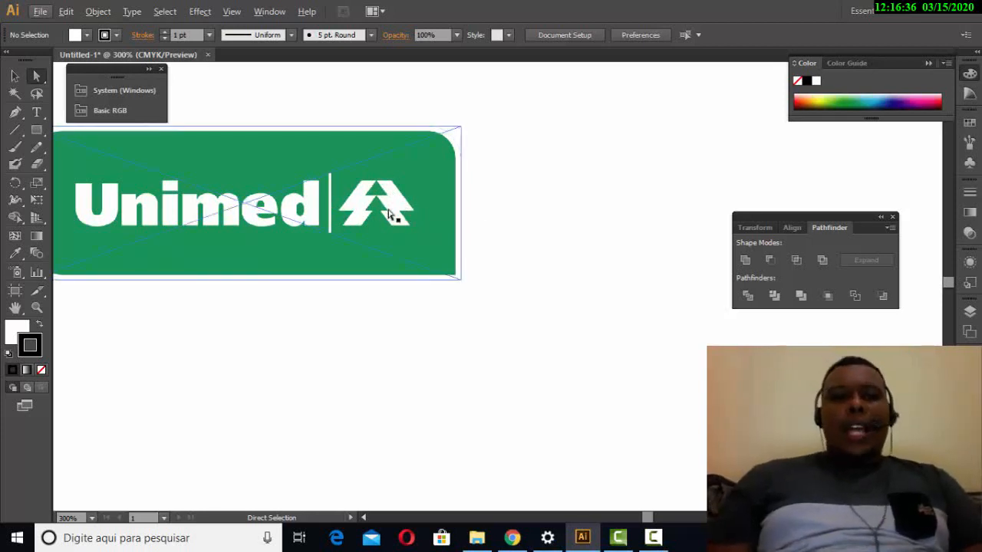
left_click_drag(449, 193, 556, 167)
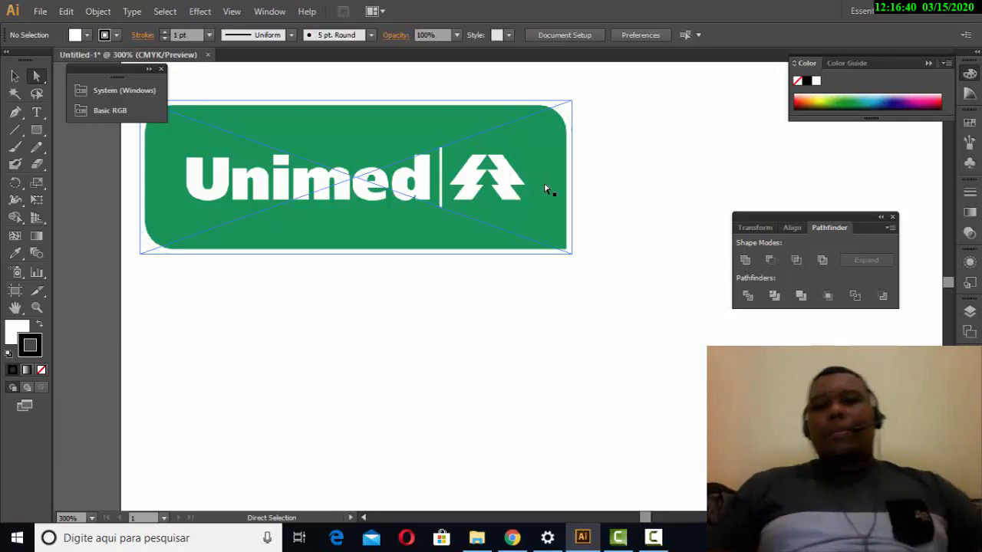
left_click(601, 237)
left_click(548, 239)
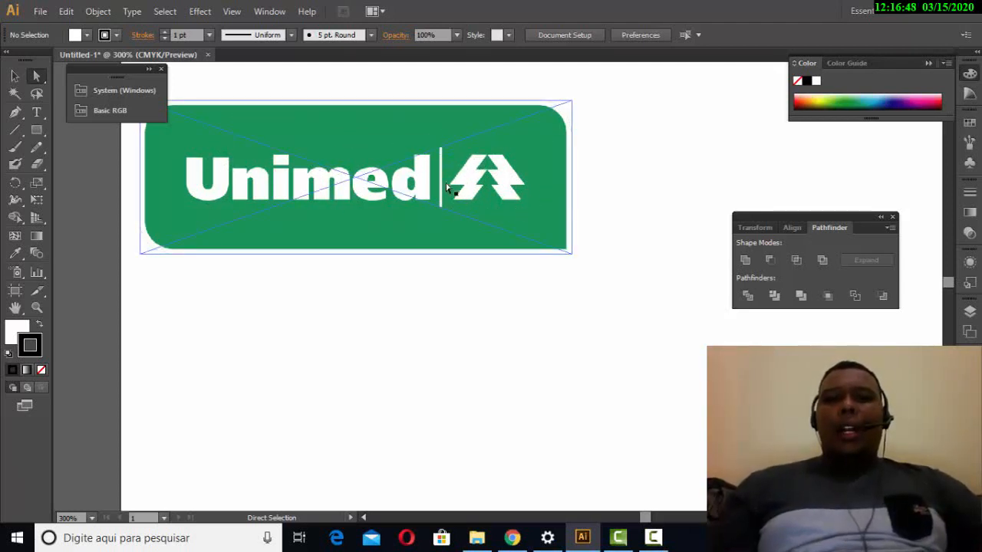
left_click(577, 177)
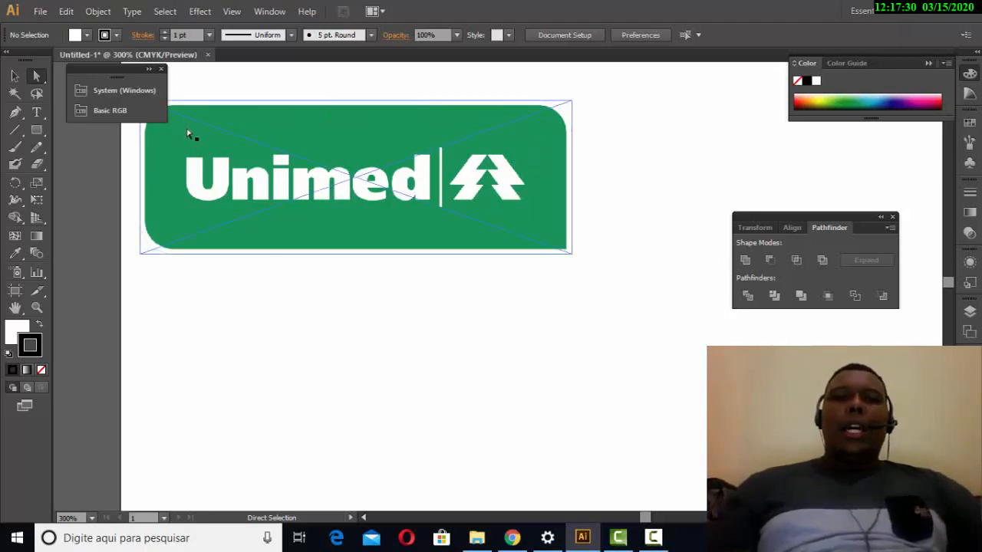
left_click(43, 13)
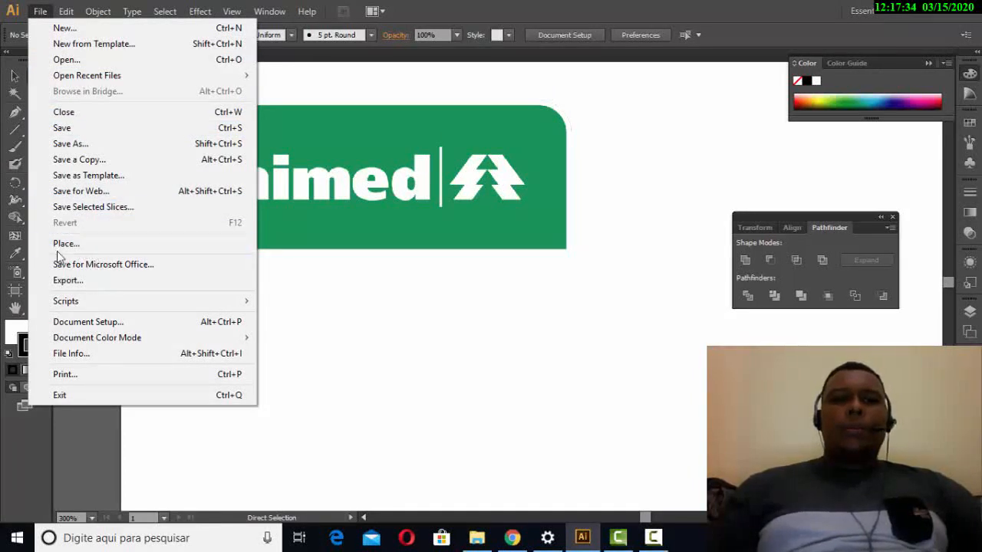
left_click(311, 288)
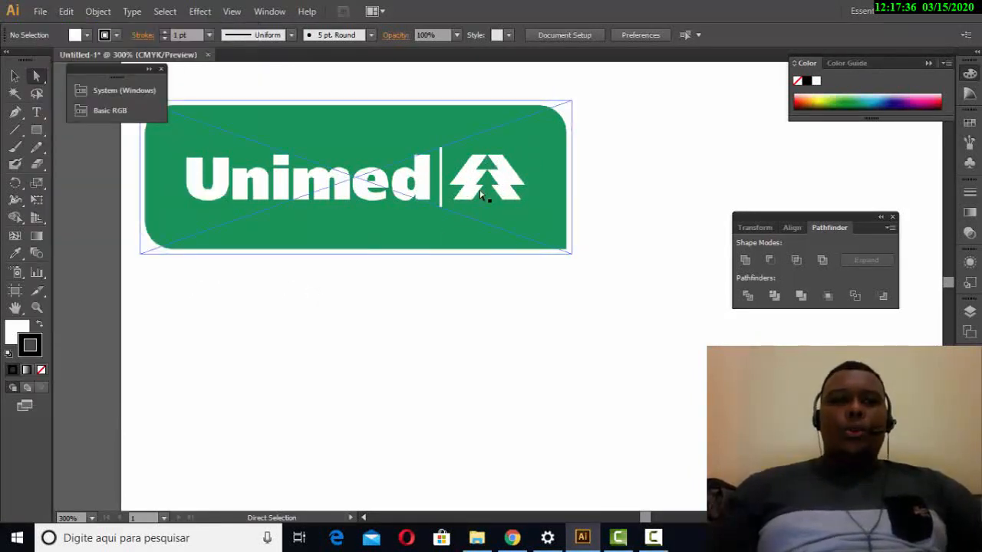
Enlarge the linked Unimed logo proportionally and move it across the artboard's left edge.
left_click(14, 76)
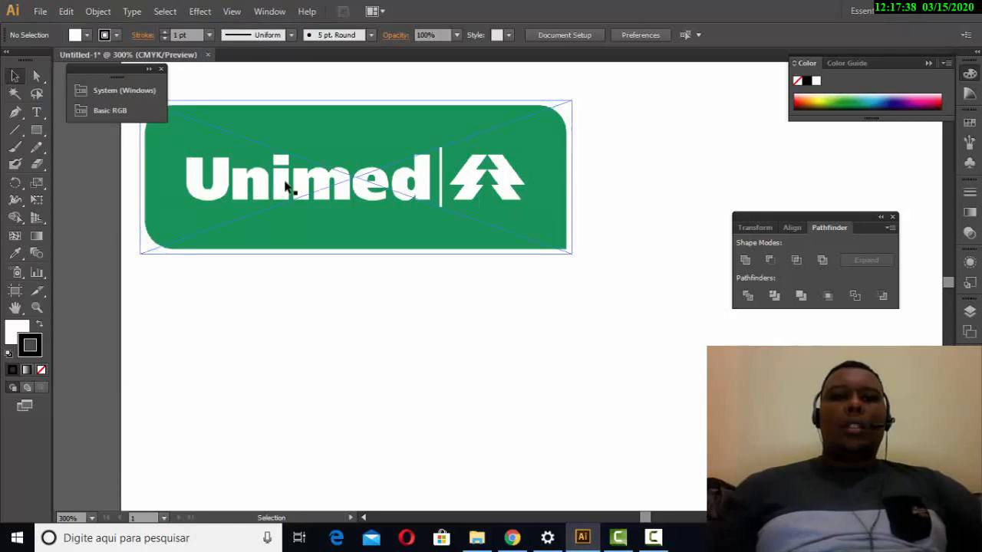
left_click_drag(285, 187, 391, 255)
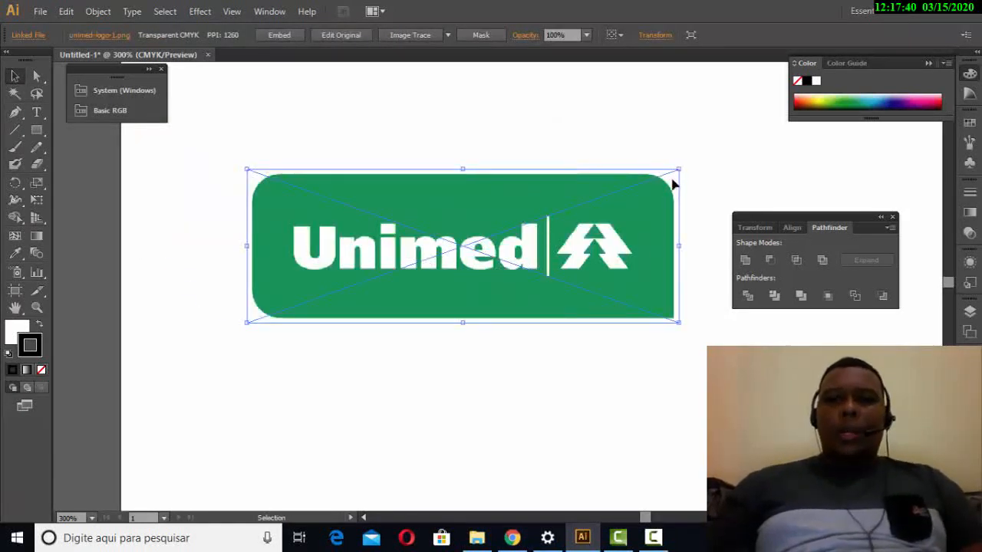
left_click_drag(678, 168, 825, 116)
left_click_drag(750, 181, 606, 209)
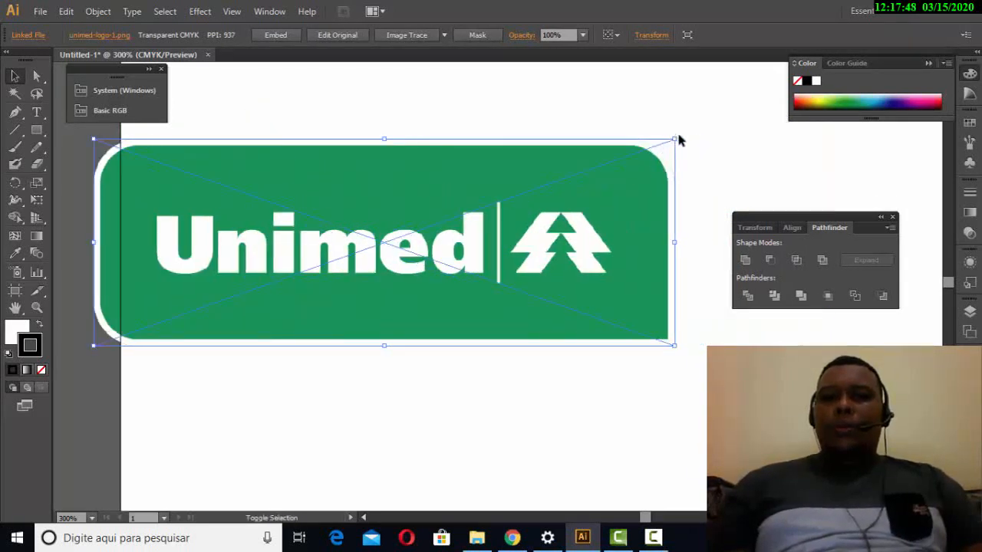
left_click_drag(673, 139, 695, 138)
left_click(741, 167)
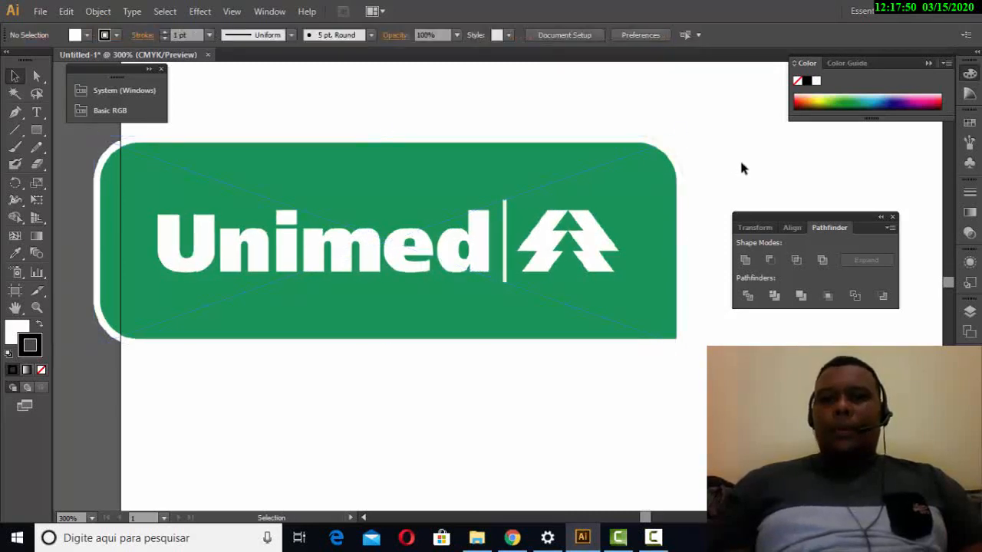
Examine the enlarged logo's tree symbol and the divider line beside it up close.
scroll(714, 223, "down", 1)
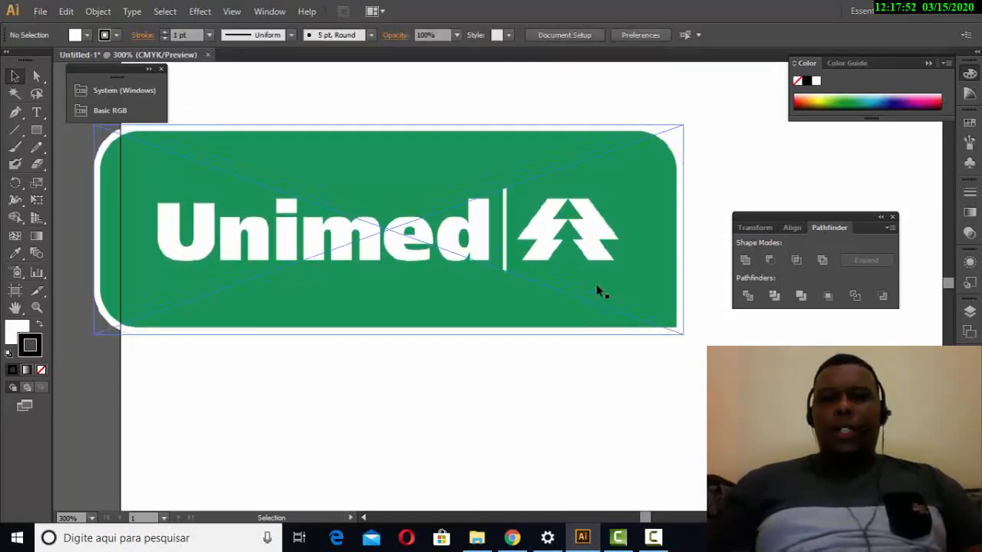
scroll(595, 300, "left", 1)
scroll(591, 299, "right", 1)
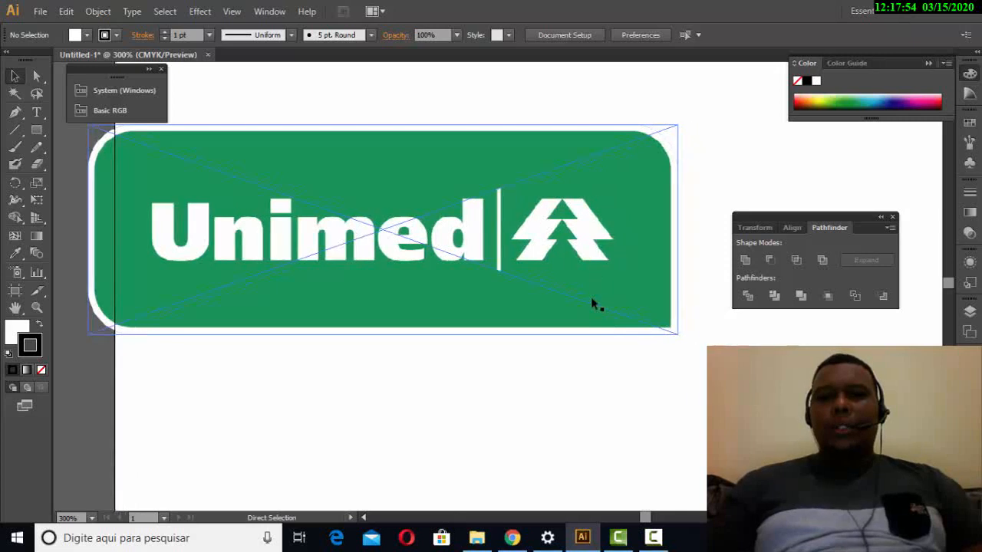
scroll(587, 299, "up", 2)
scroll(582, 302, "down", 4)
scroll(585, 305, "up", 6)
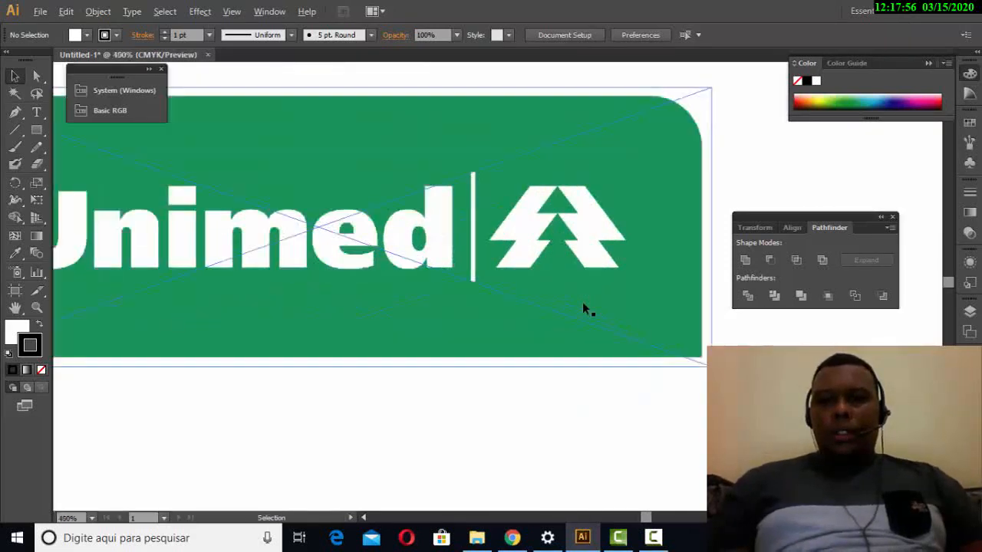
key("space")
left_click_drag(537, 225, 492, 275)
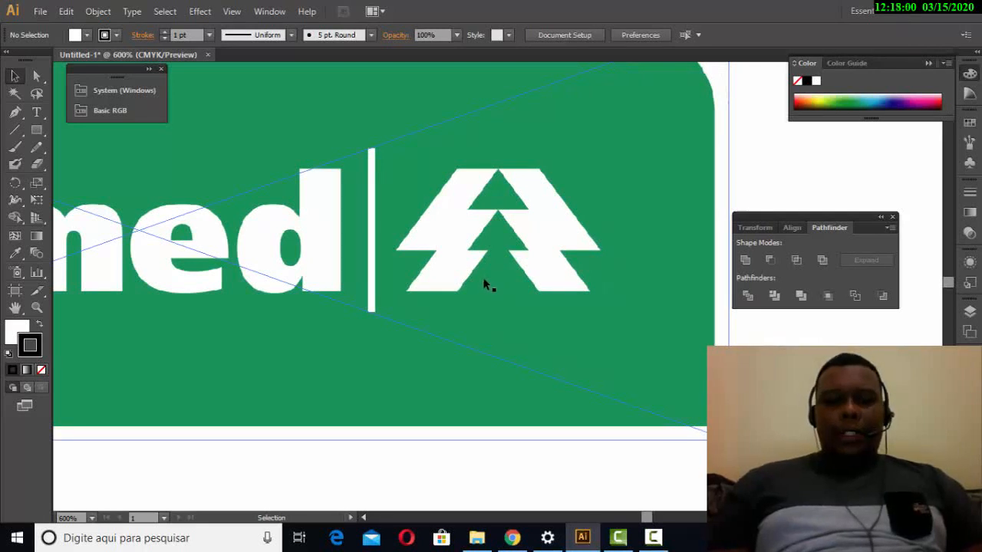
scroll(484, 284, "up", 2)
scroll(488, 284, "down", 1)
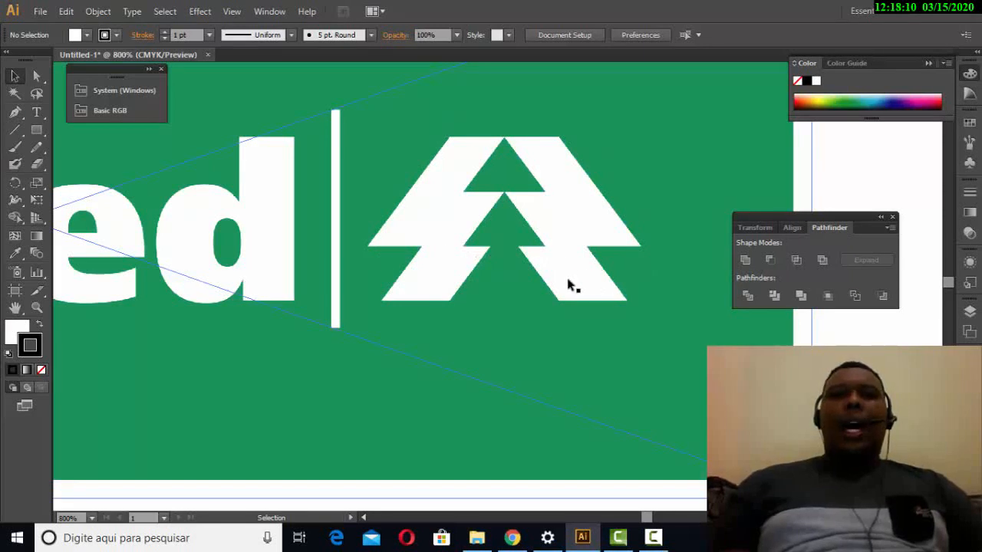
Lock the placed Unimed logo image so it stays fixed as a tracing reference.
left_click(658, 357)
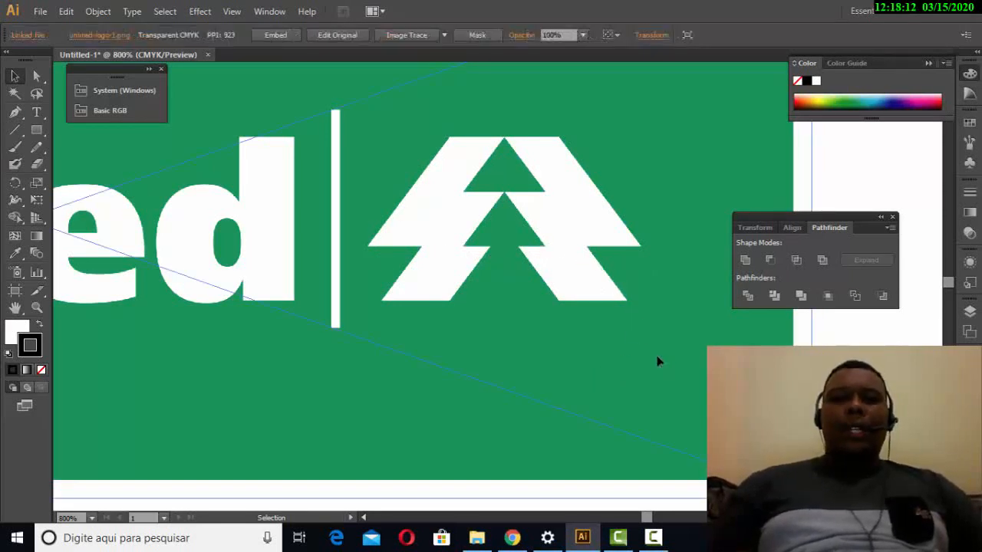
left_click(95, 11)
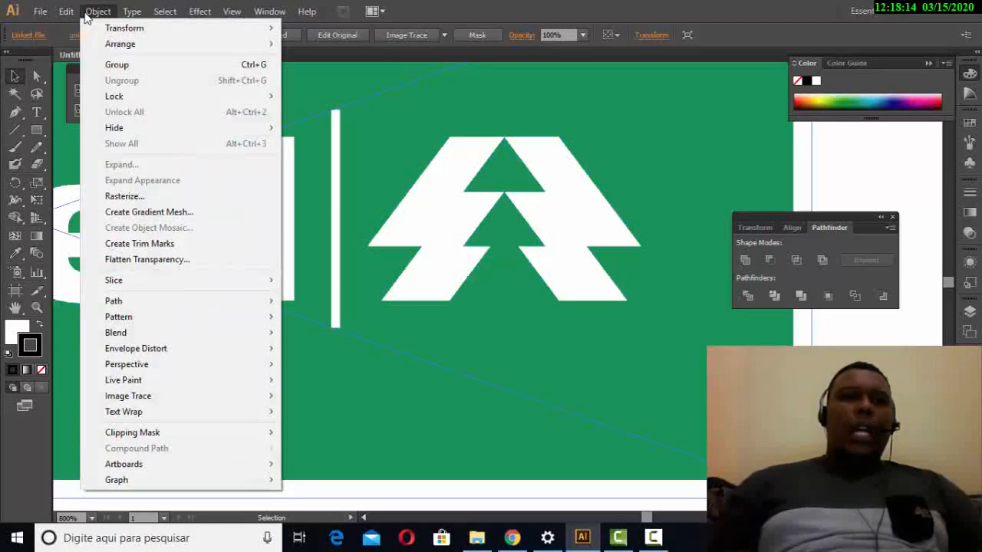
mouse_move(127, 100)
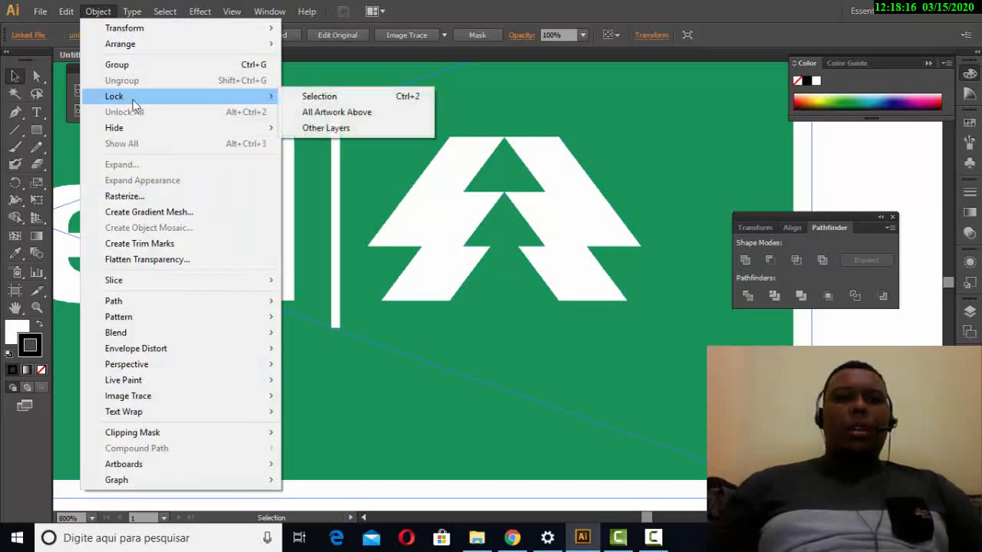
left_click(322, 97)
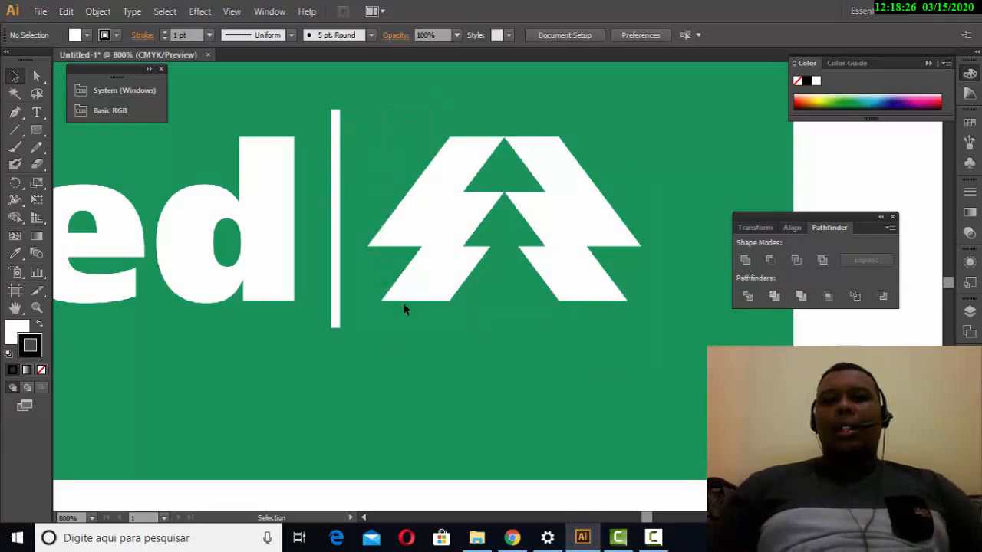
Inspect the tree symbol's stacked triangles up close and move the Pathfinder panel clear of the symbol.
scroll(390, 263, "down", 5)
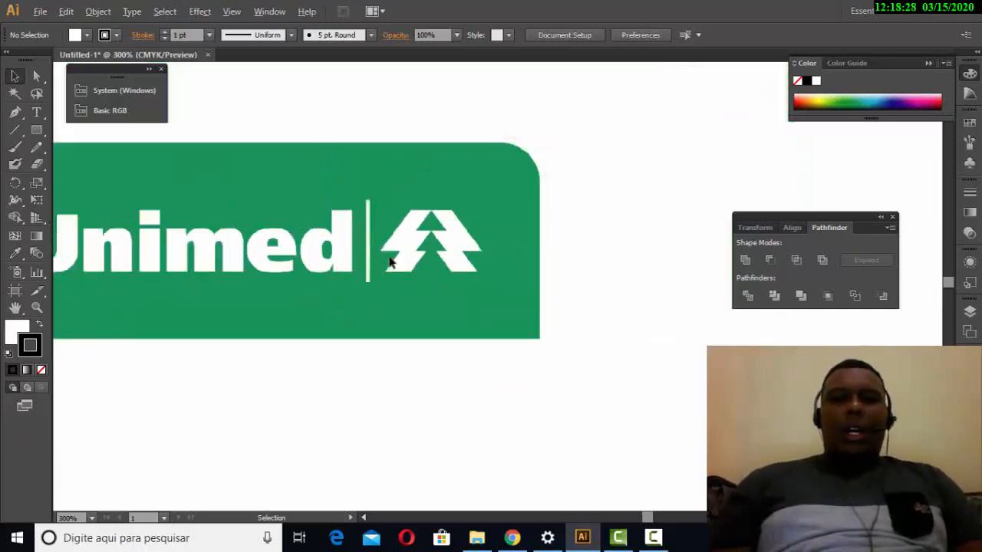
scroll(390, 264, "up", 3)
scroll(389, 264, "up", 1)
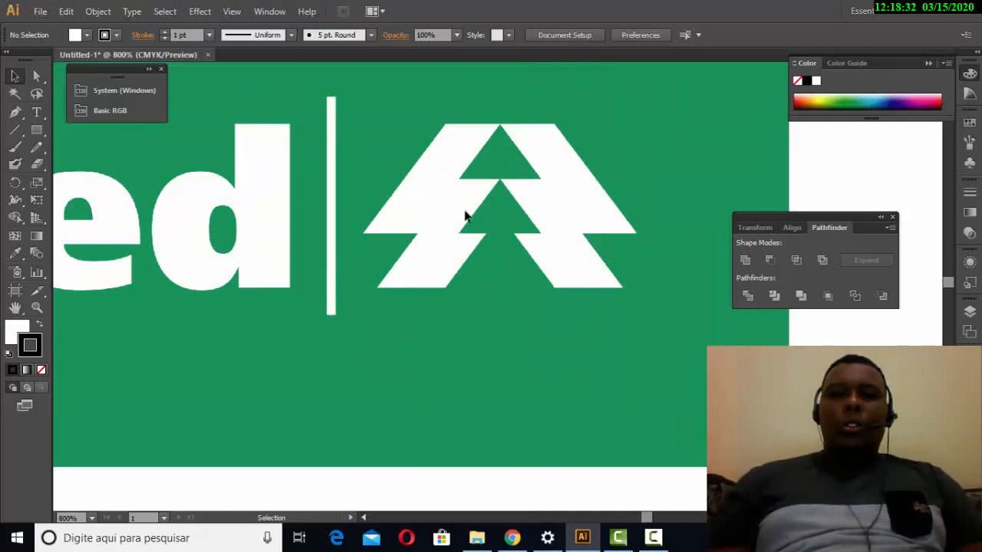
scroll(511, 198, "up", 2)
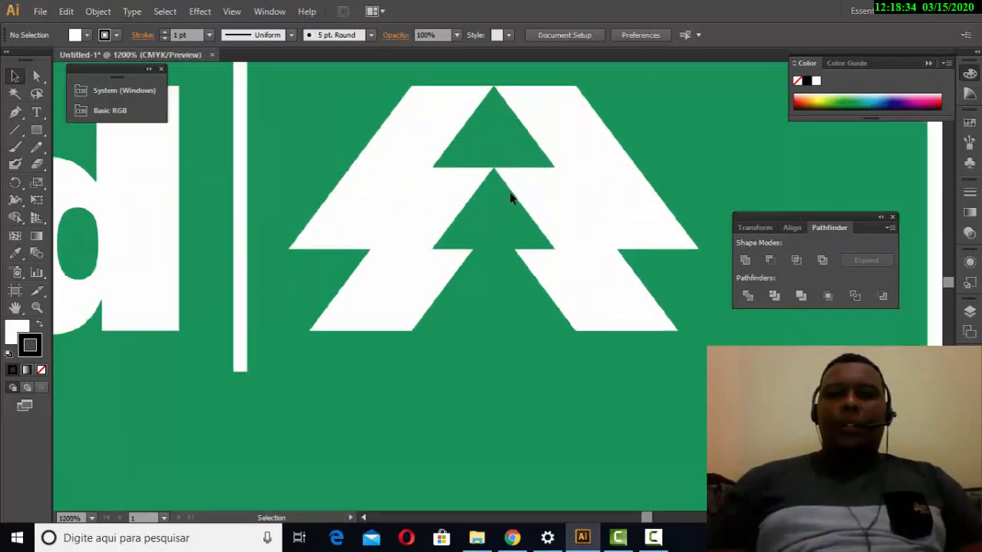
scroll(493, 176, "up", 2)
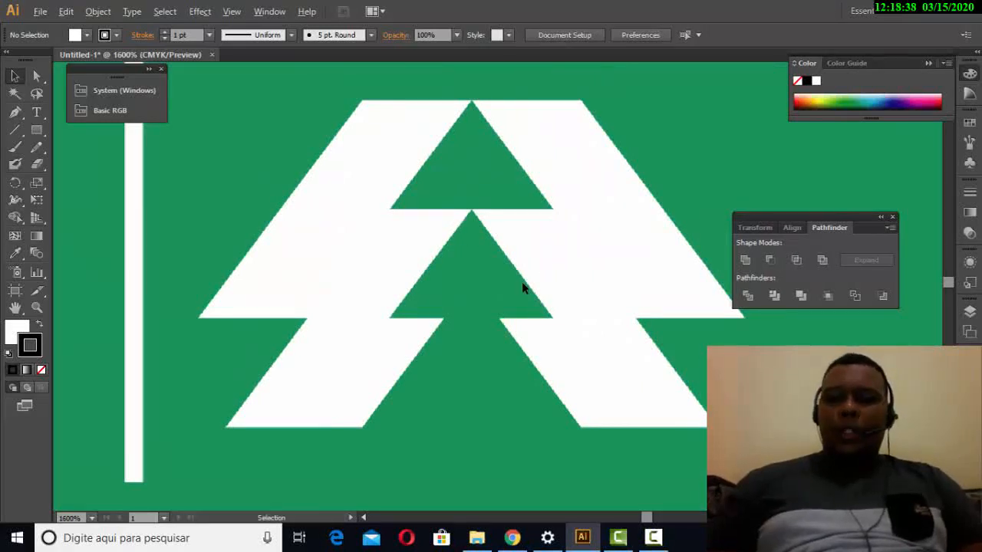
scroll(522, 283, "up", 1)
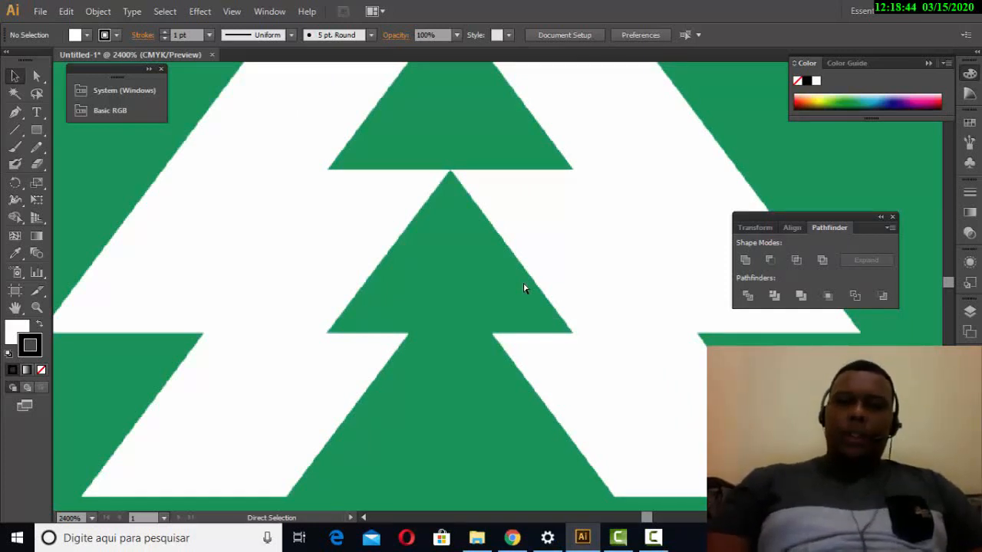
scroll(332, 326, "down", 1)
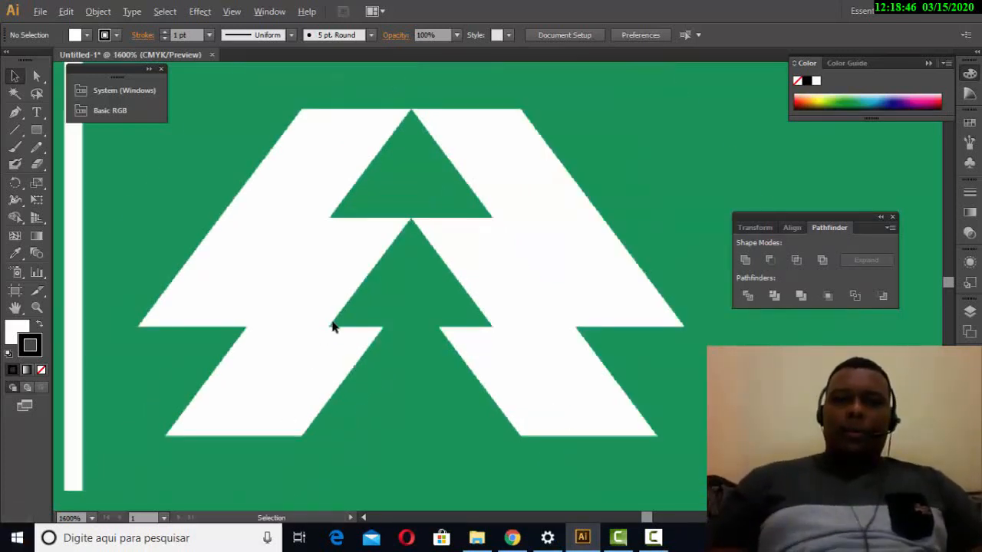
scroll(342, 314, "left", 1)
scroll(342, 314, "down", 1)
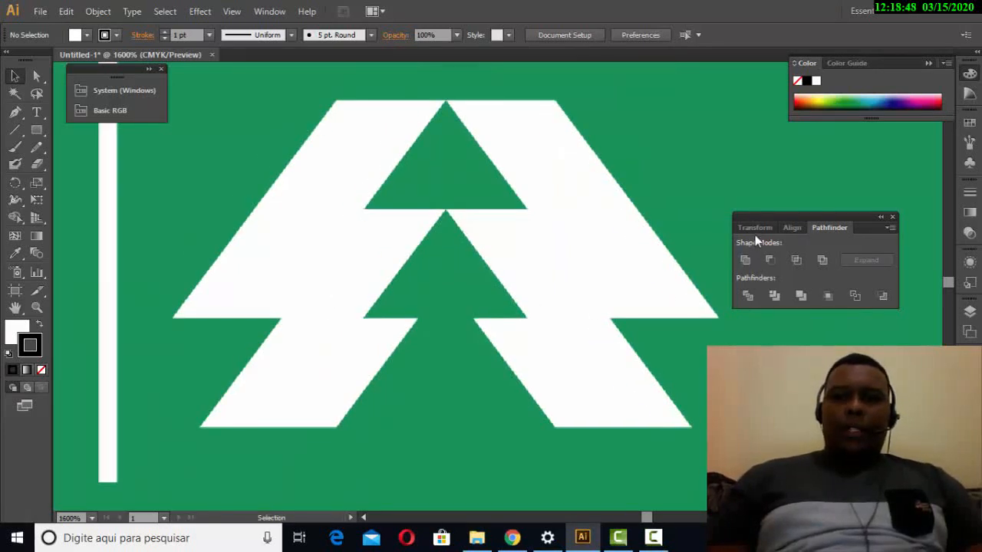
left_click_drag(760, 217, 804, 213)
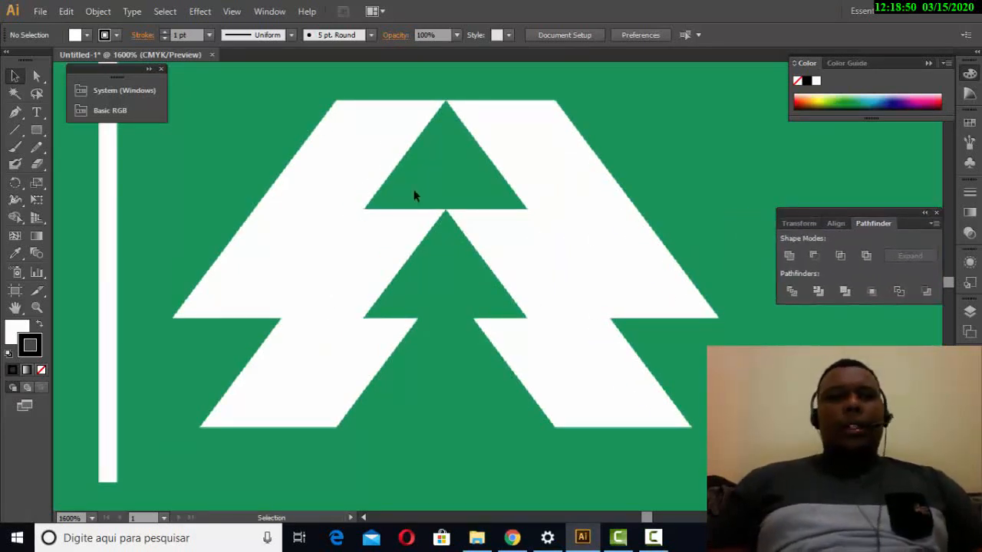
Create a 3-sided polygon with a radius of 1,7639 cm over the tree symbol using the Polygon tool.
left_click(37, 130)
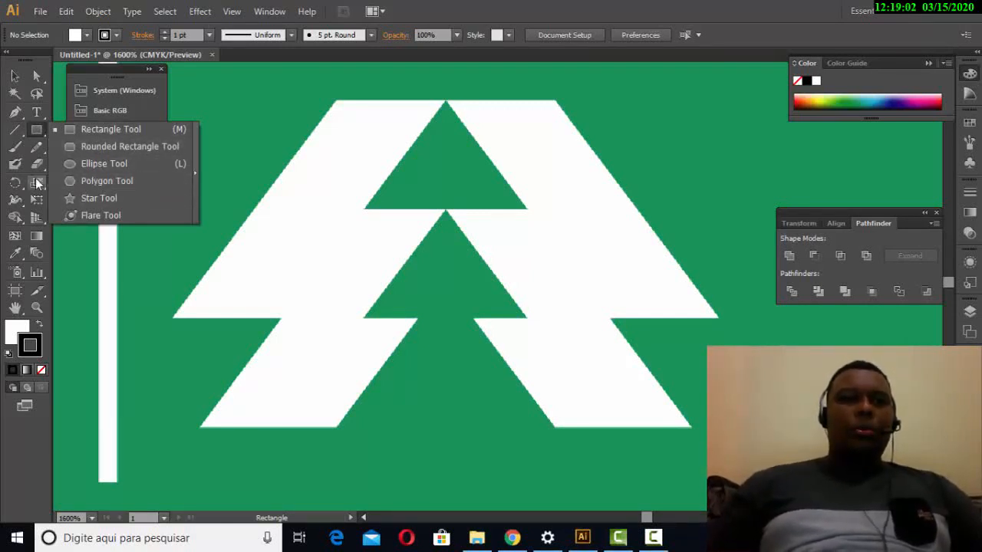
left_click(38, 131)
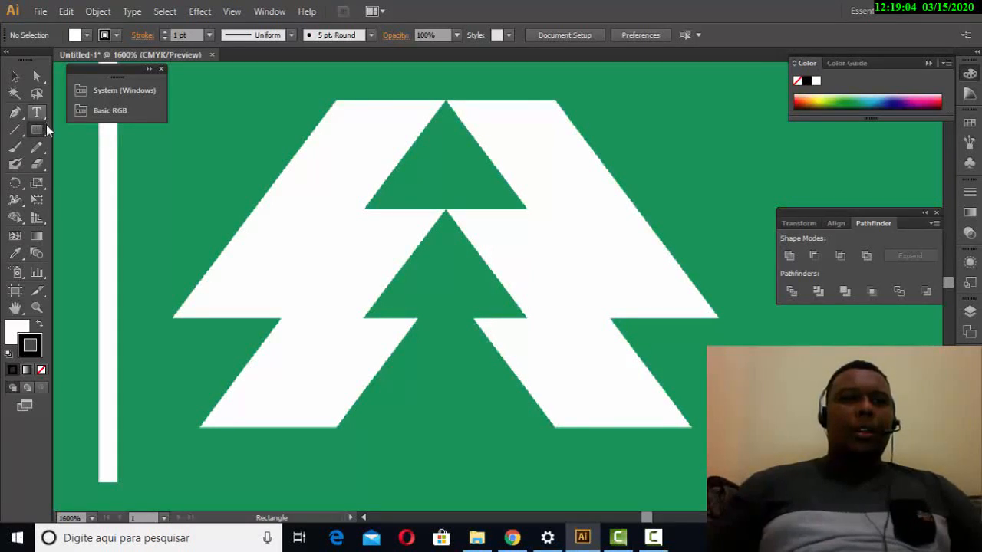
left_click(36, 136)
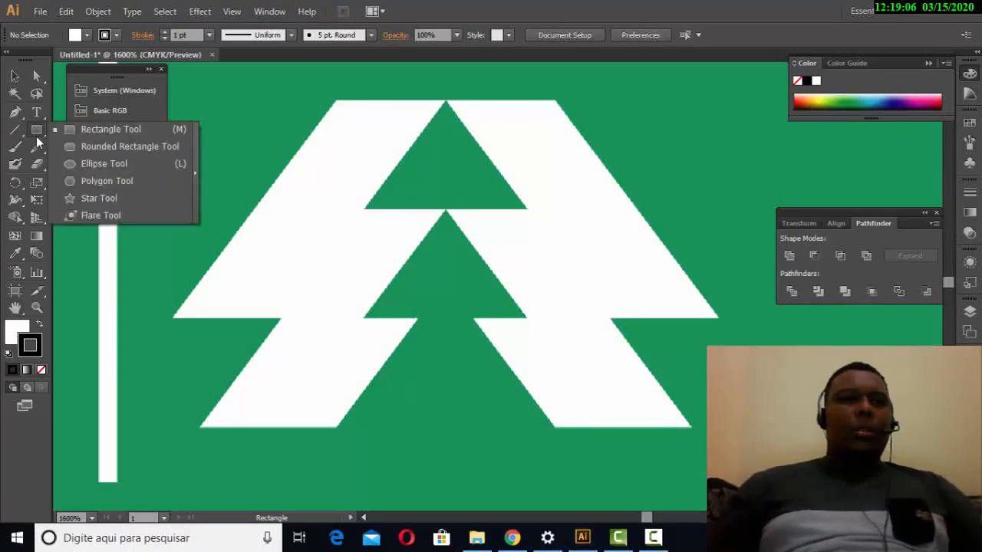
left_click(81, 180)
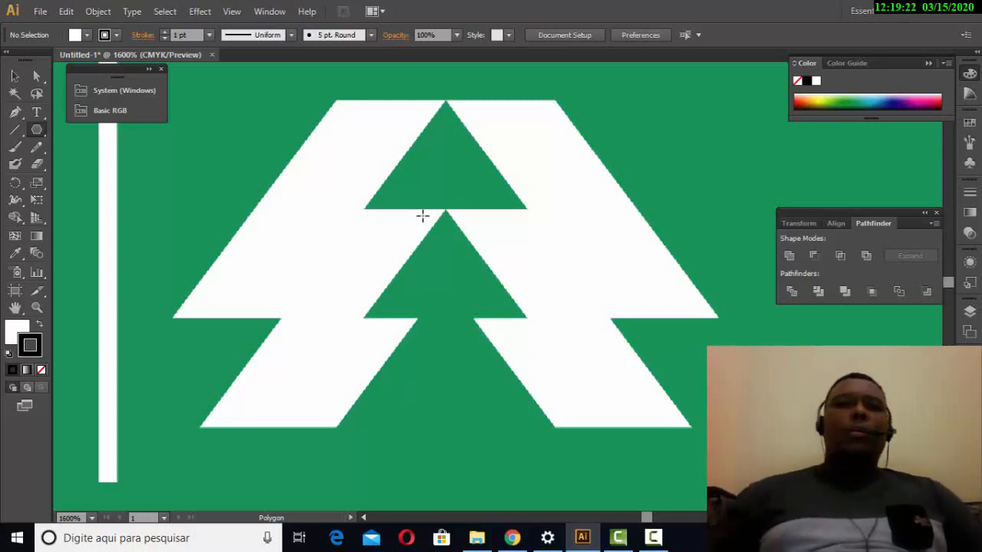
left_click(423, 185)
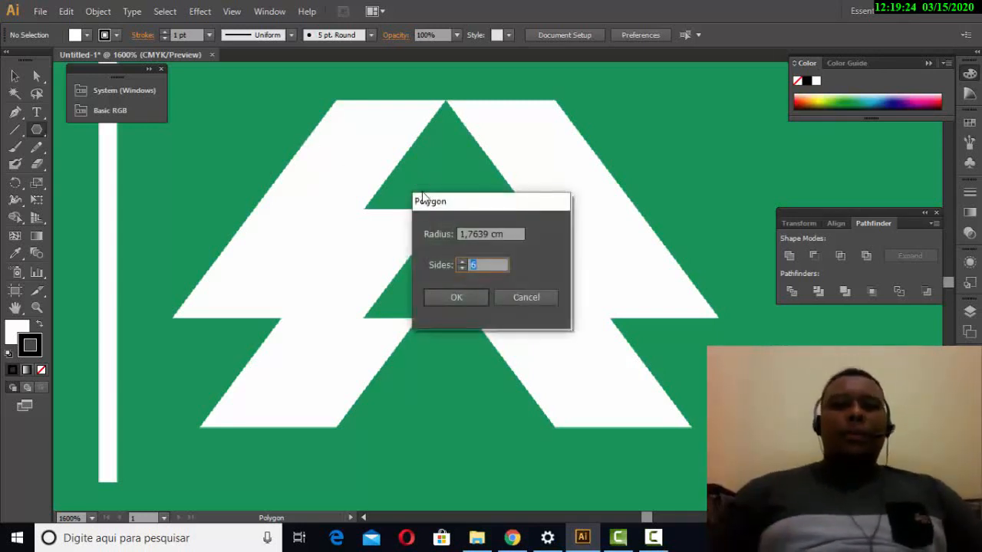
left_click_drag(454, 203, 432, 204)
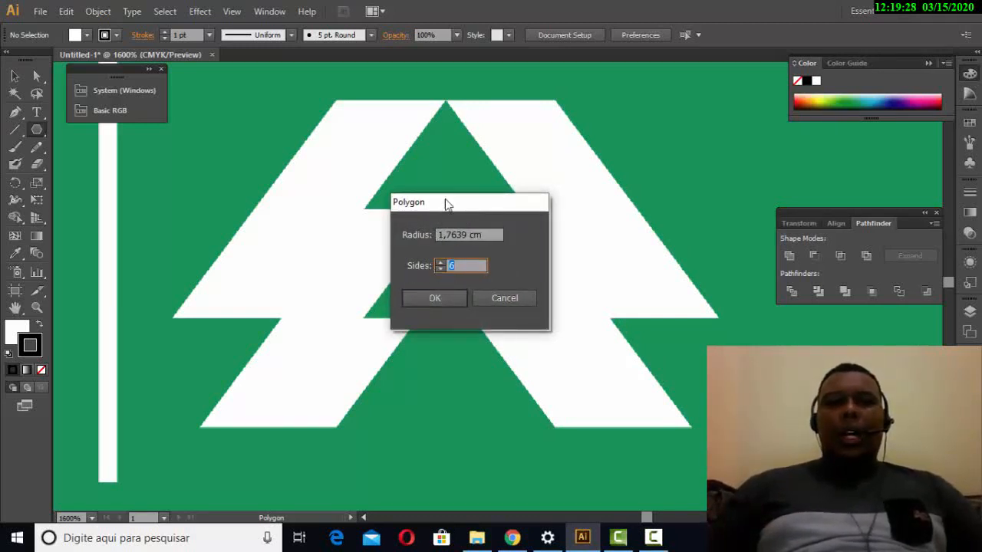
left_click_drag(448, 203, 369, 174)
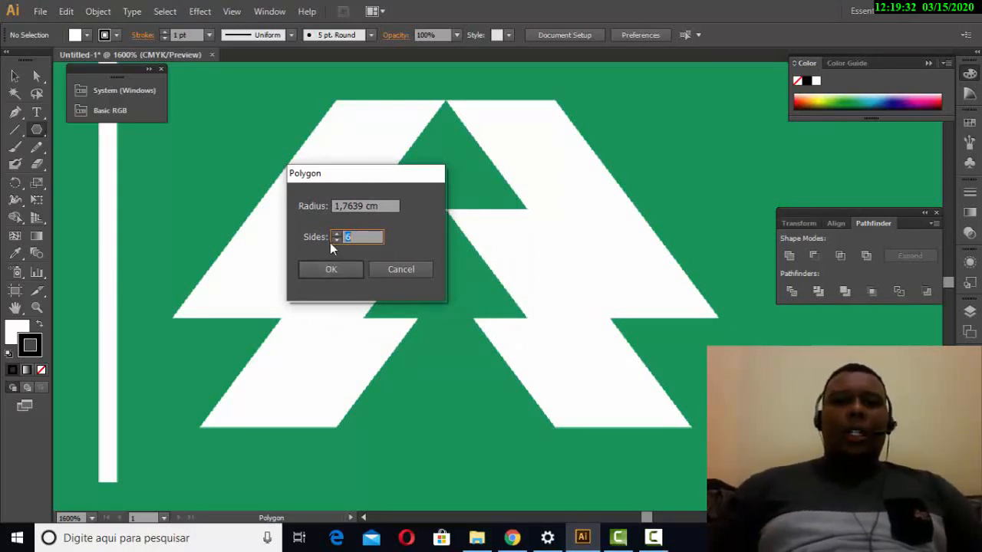
type("3")
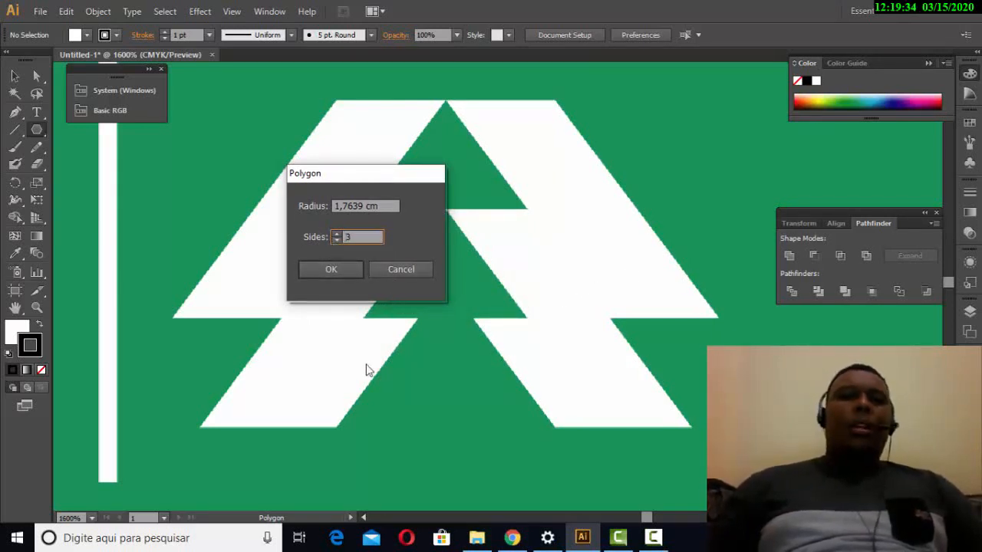
left_click(345, 270)
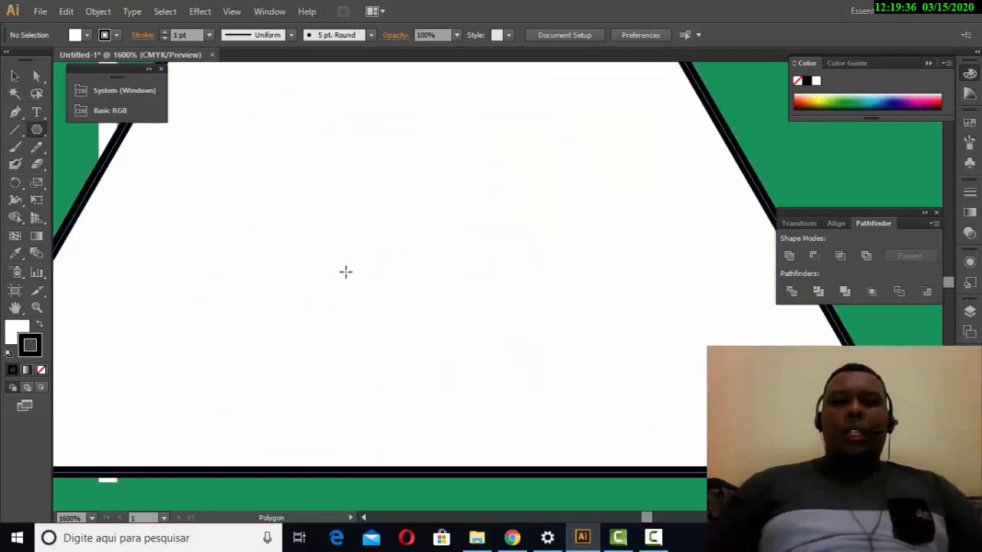
Scale the new triangle down proportionally and place it over the uppermost green triangle of the tree symbol.
scroll(452, 350, "down", 3)
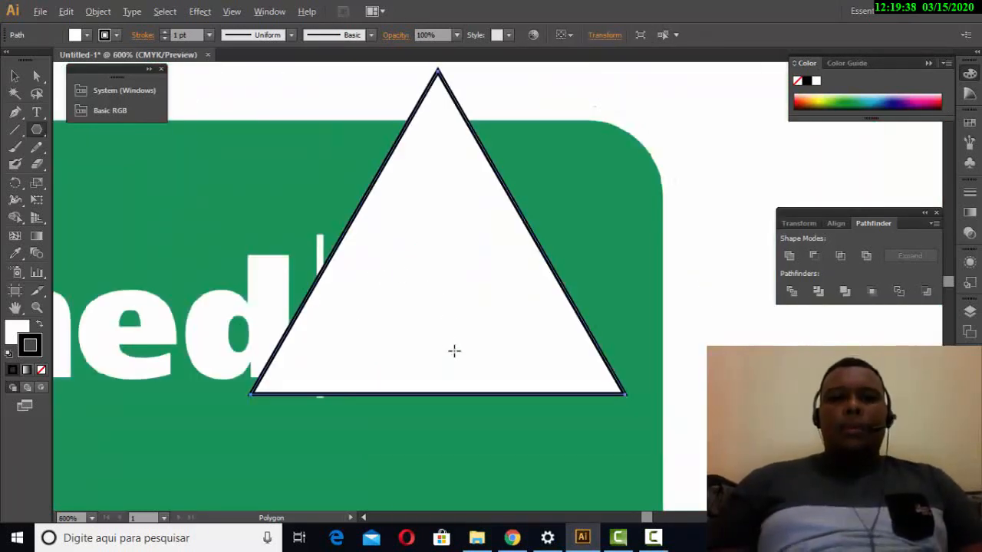
left_click(19, 74)
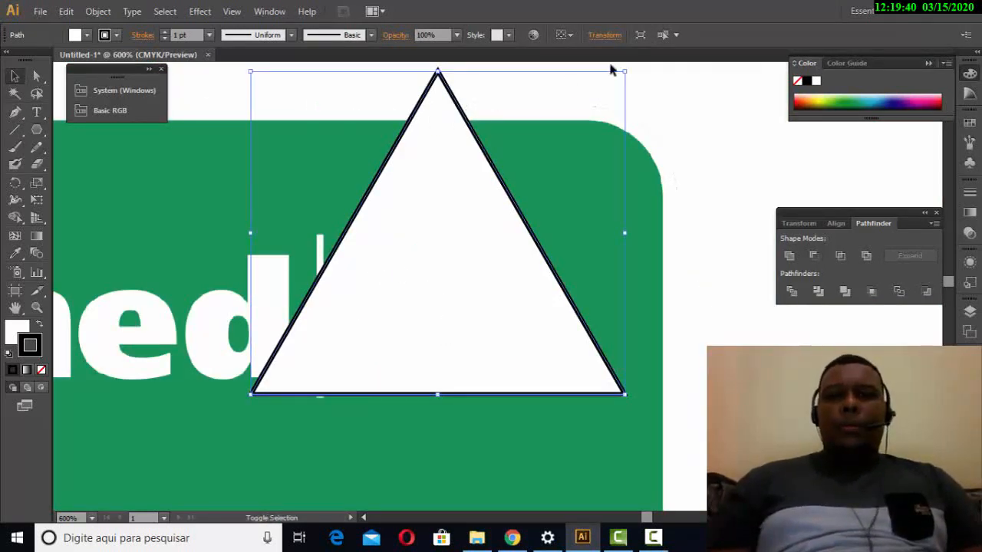
left_click_drag(627, 70, 458, 274)
scroll(450, 288, "up", 2)
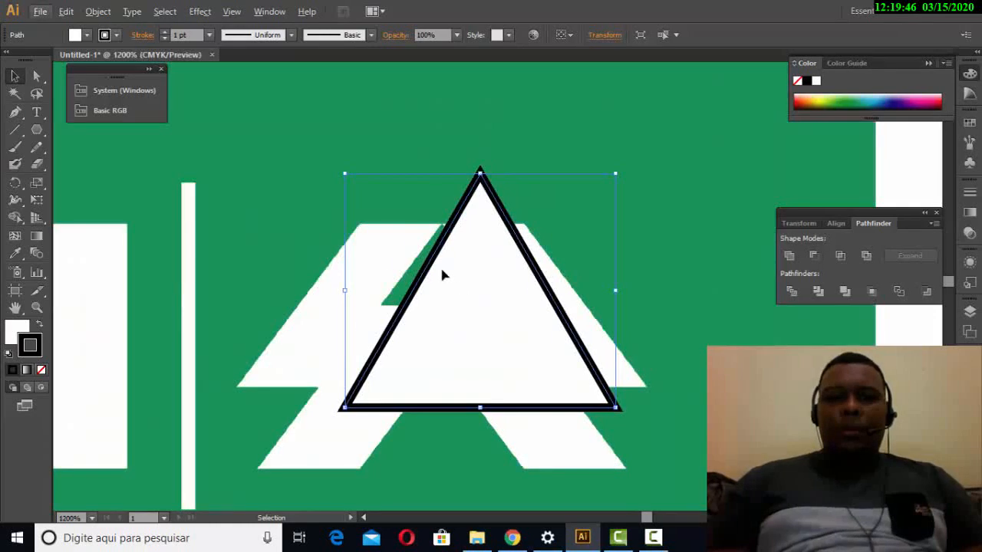
left_click_drag(492, 246, 467, 230)
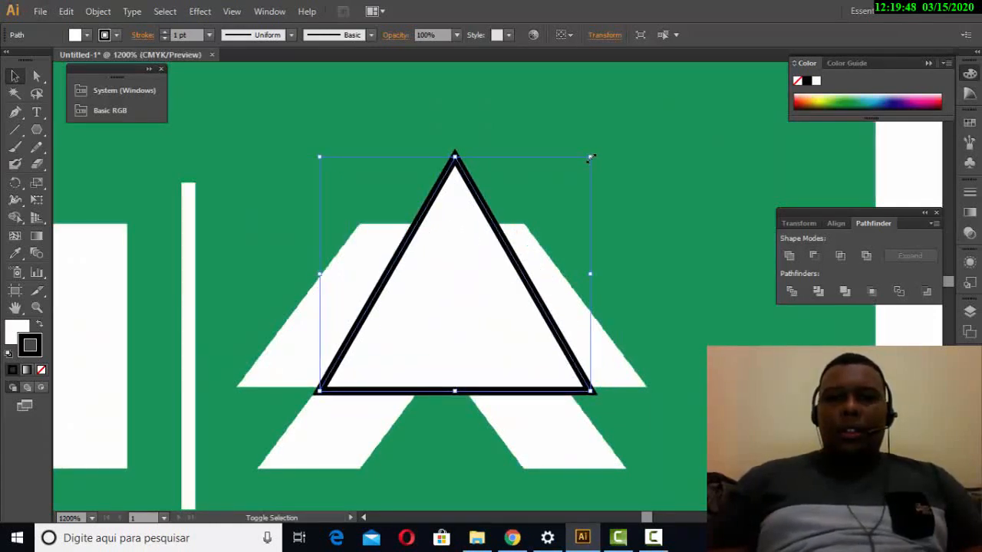
left_click_drag(592, 156, 491, 267)
left_click_drag(407, 326, 459, 248)
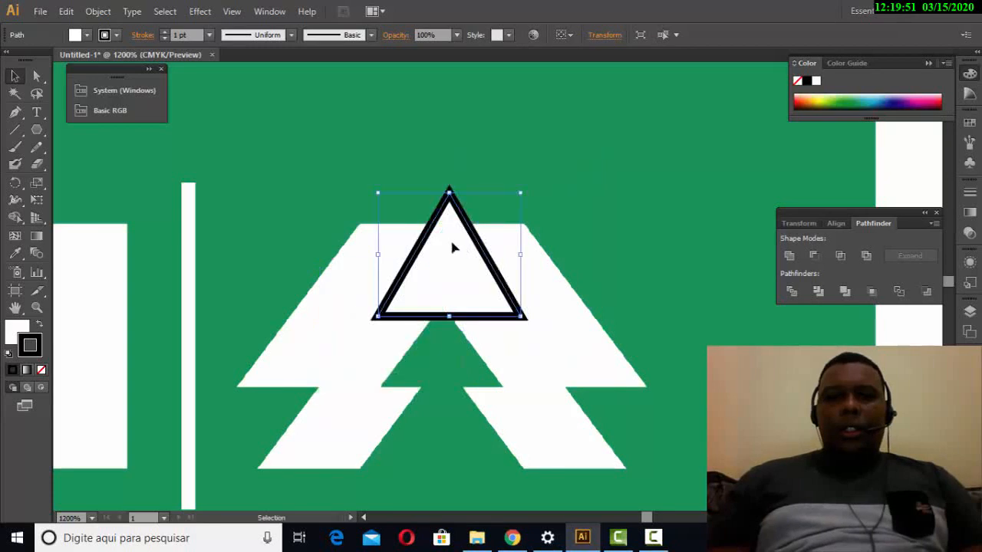
Remove the triangle's fill so only its black outline covers the reference image.
left_click(86, 35)
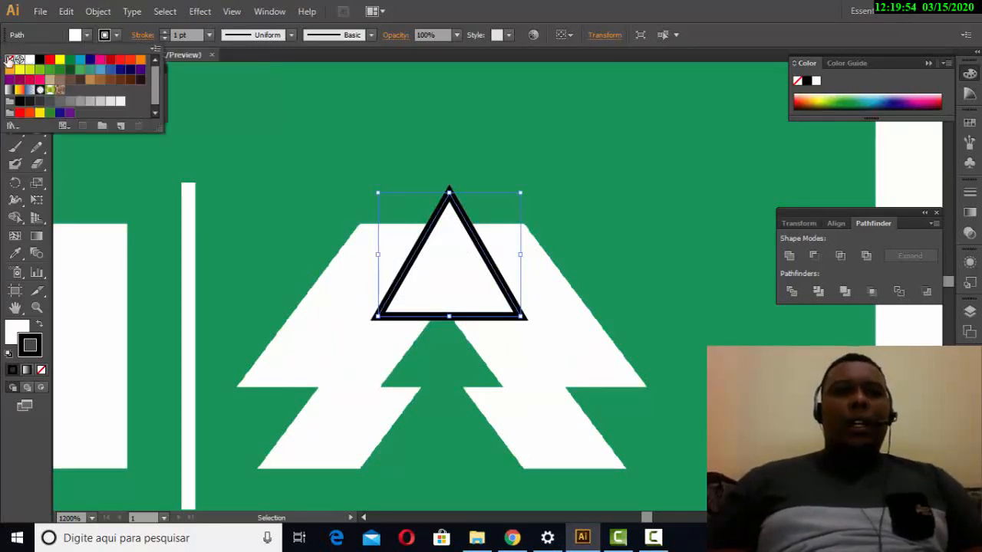
left_click(9, 59)
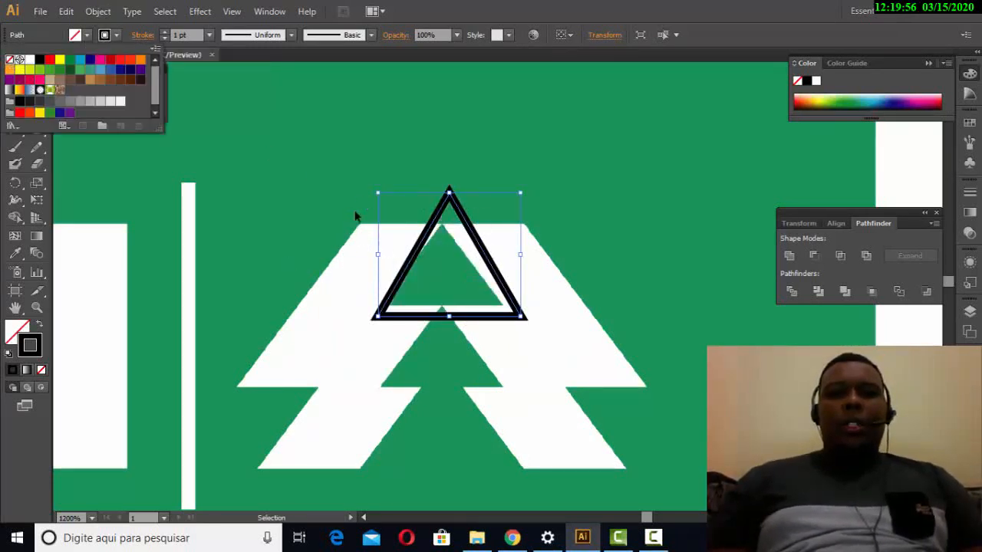
left_click(426, 225)
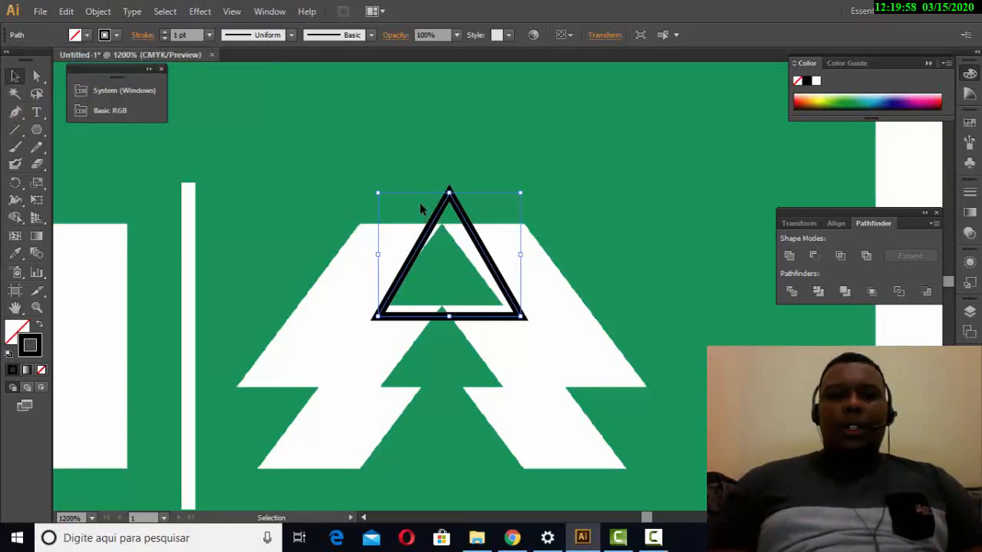
Move the outlined triangle up and scale it down until its apex and base align with the uppermost green triangle.
left_click_drag(450, 194, 449, 182)
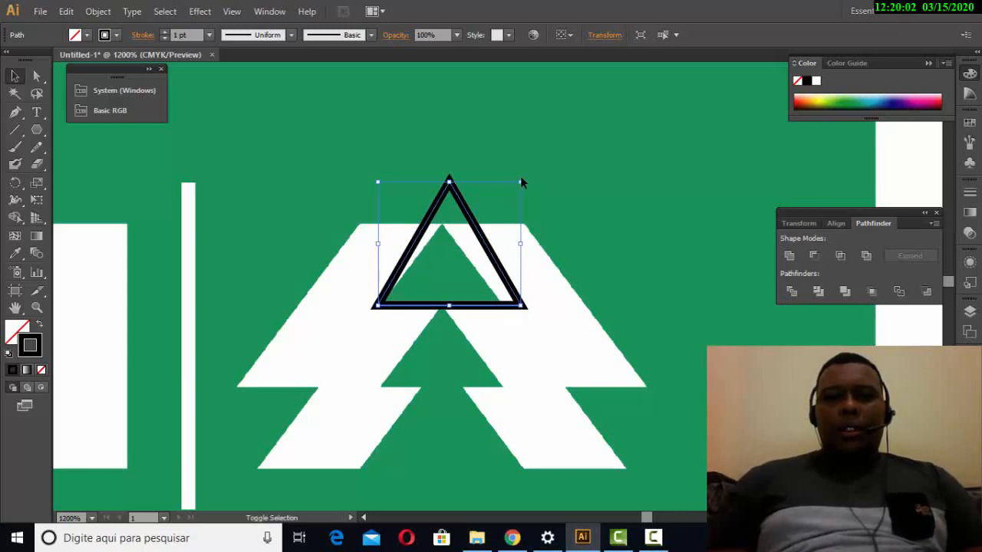
left_click_drag(520, 183, 510, 206)
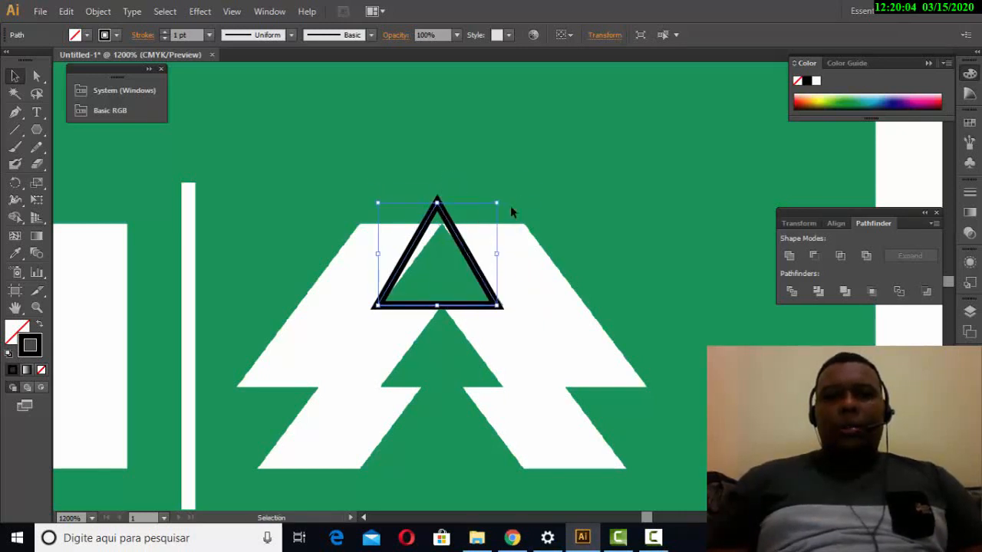
left_click_drag(377, 202, 391, 214)
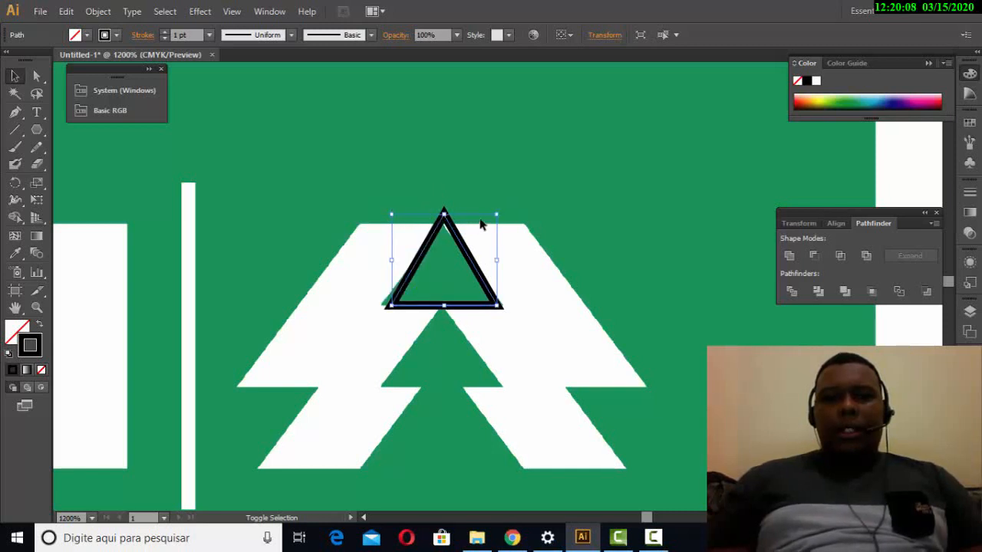
mouse_move(496, 215)
left_mouse_down()
mouse_move(510, 216)
mouse_move(491, 221)
left_mouse_up()
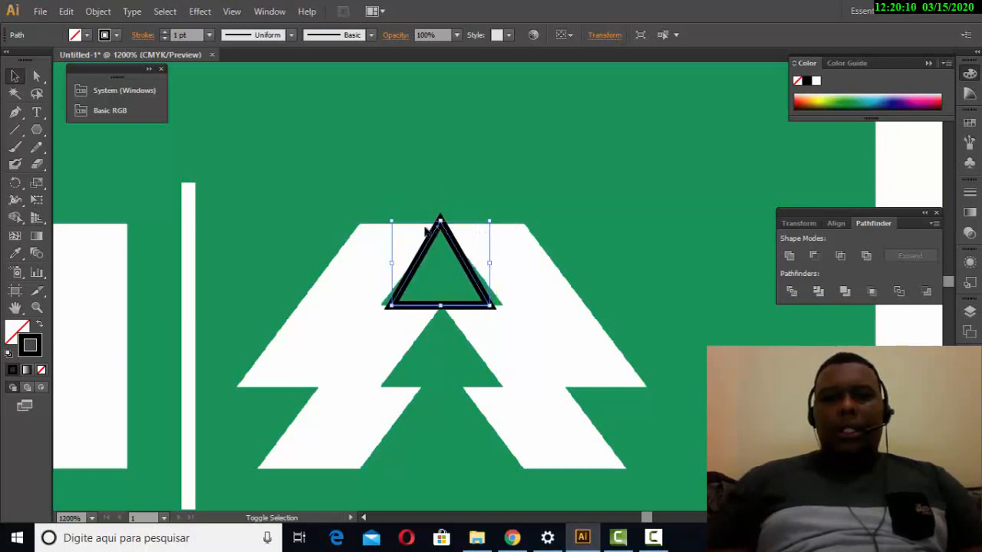
left_click_drag(391, 222, 396, 226)
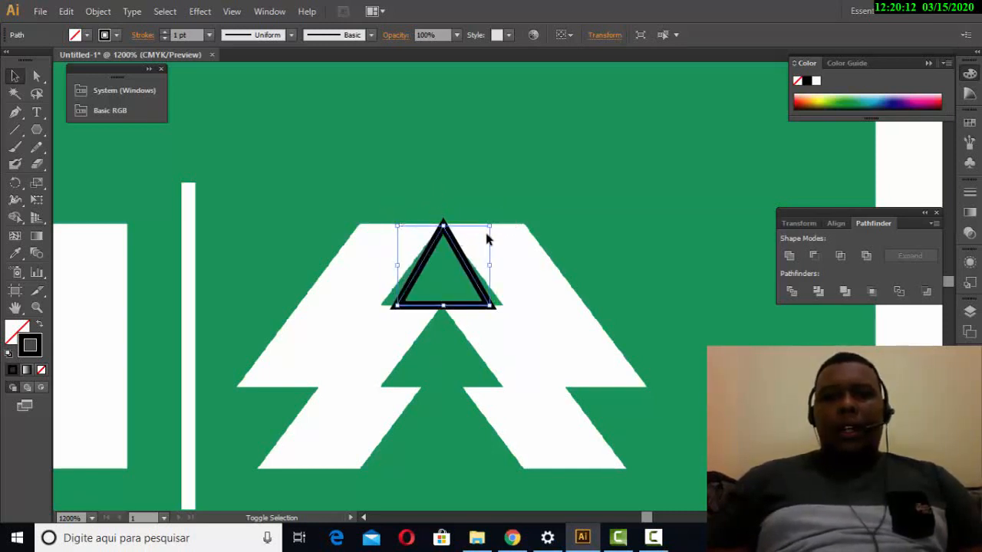
left_click_drag(469, 265, 534, 277)
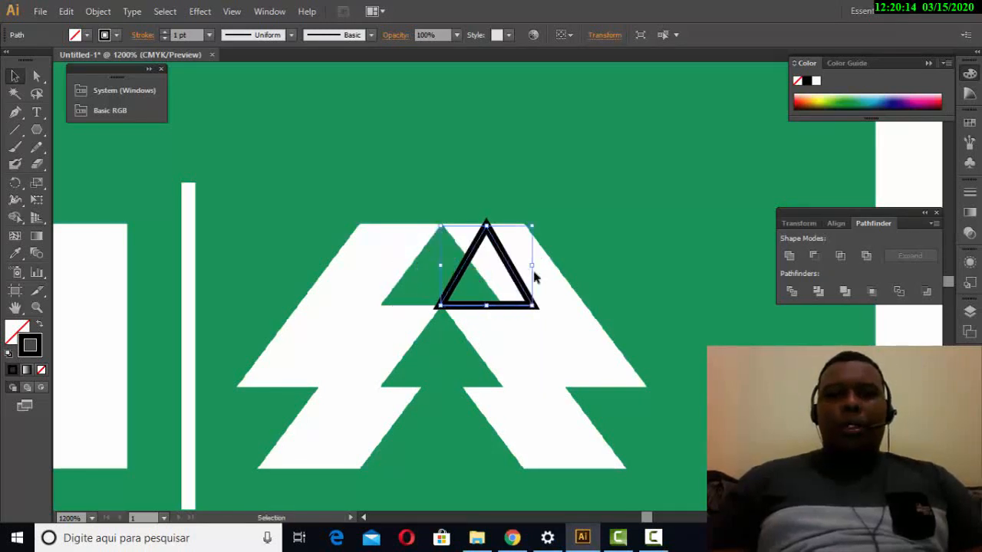
key("a")
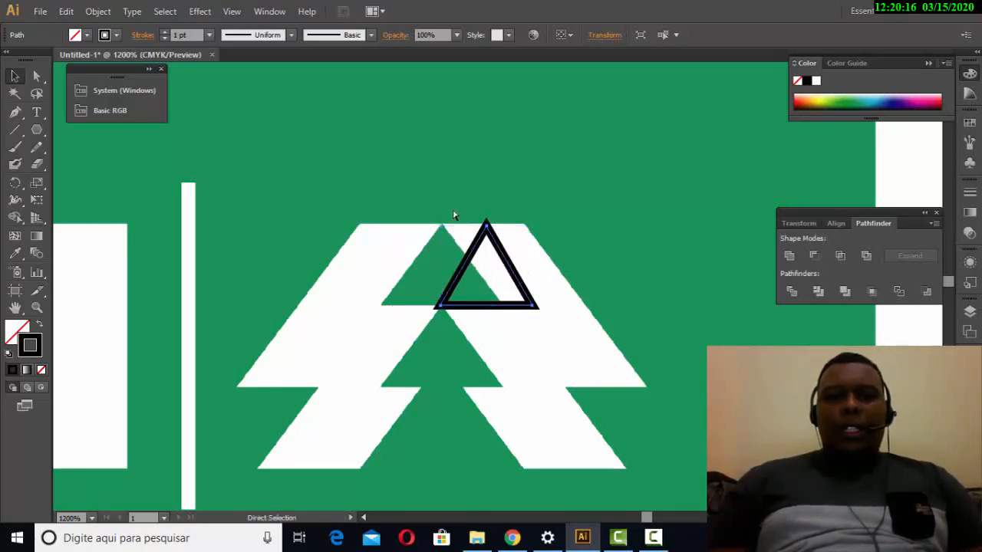
key("v")
scroll(430, 245, "up", 2)
scroll(434, 230, "down", 1)
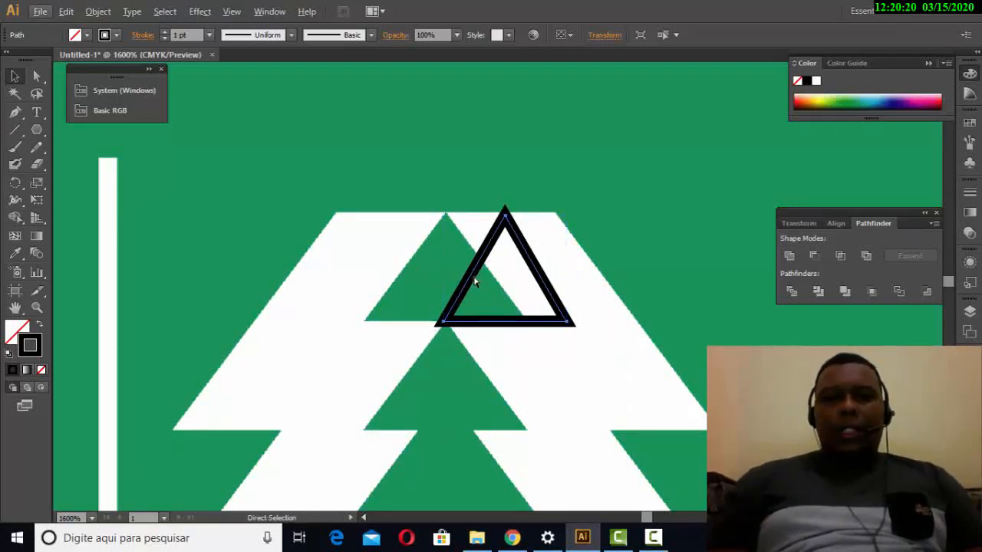
key("ctrl+z")
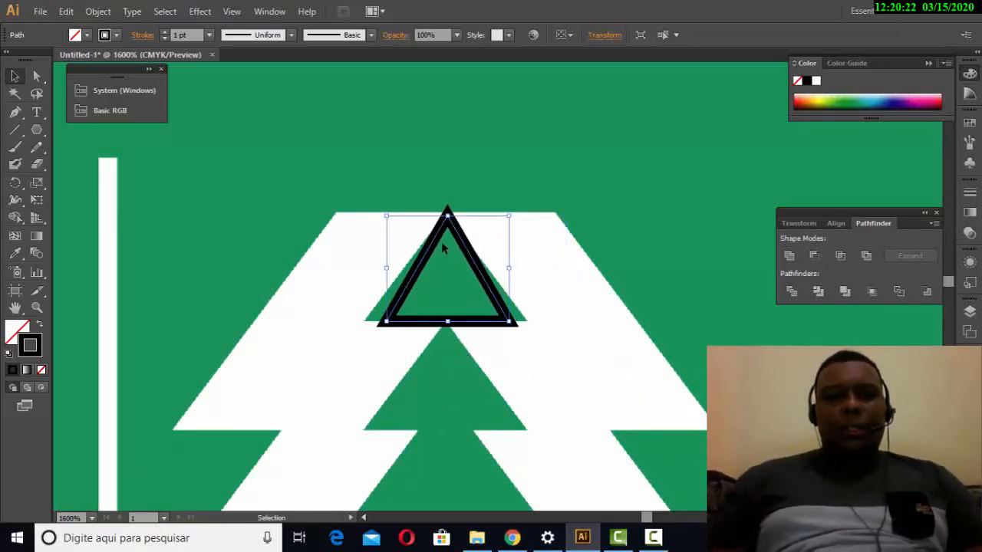
left_click_drag(455, 231, 506, 289)
key("a")
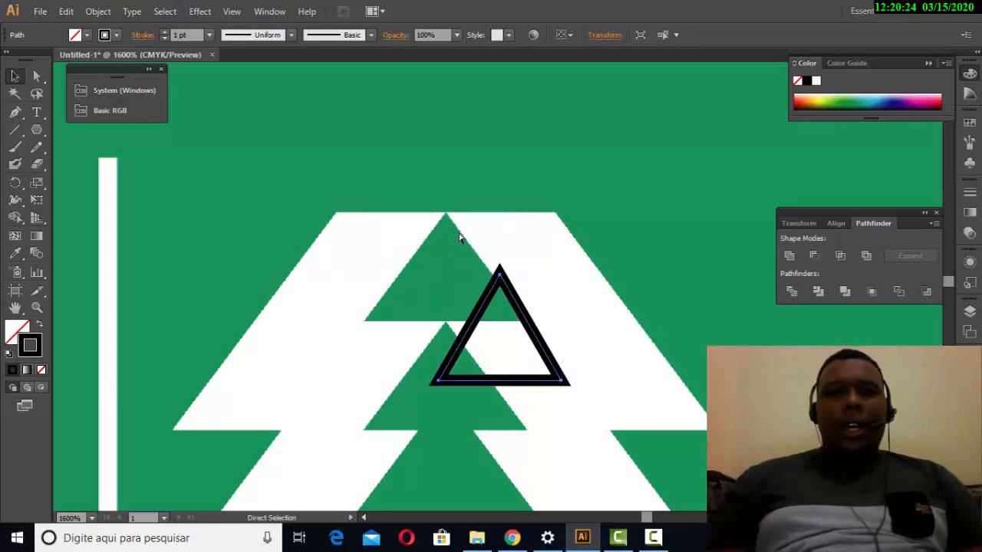
key("v")
key("ctrl+z")
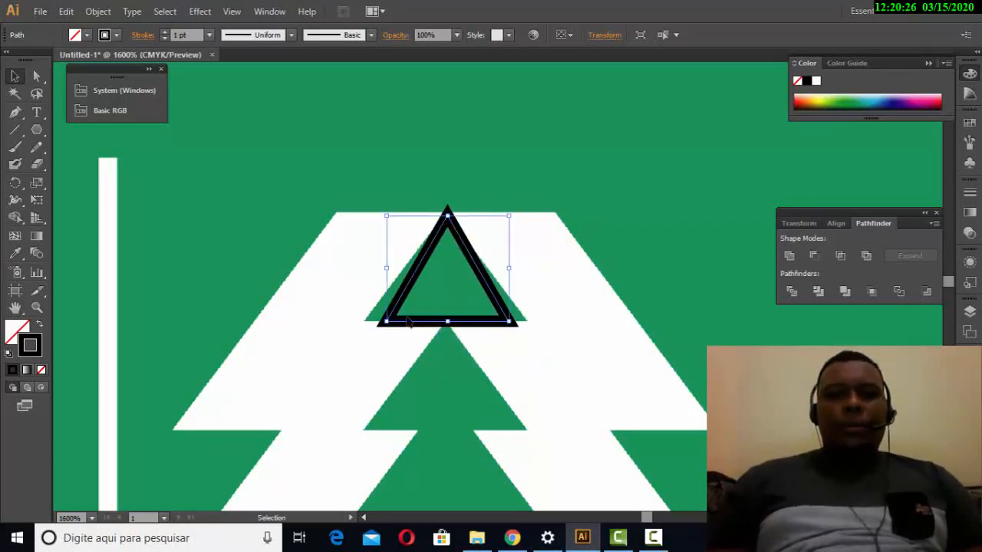
Widen the triangle on both sides so its slanted edges follow those of the uppermost green triangle.
left_click(647, 246)
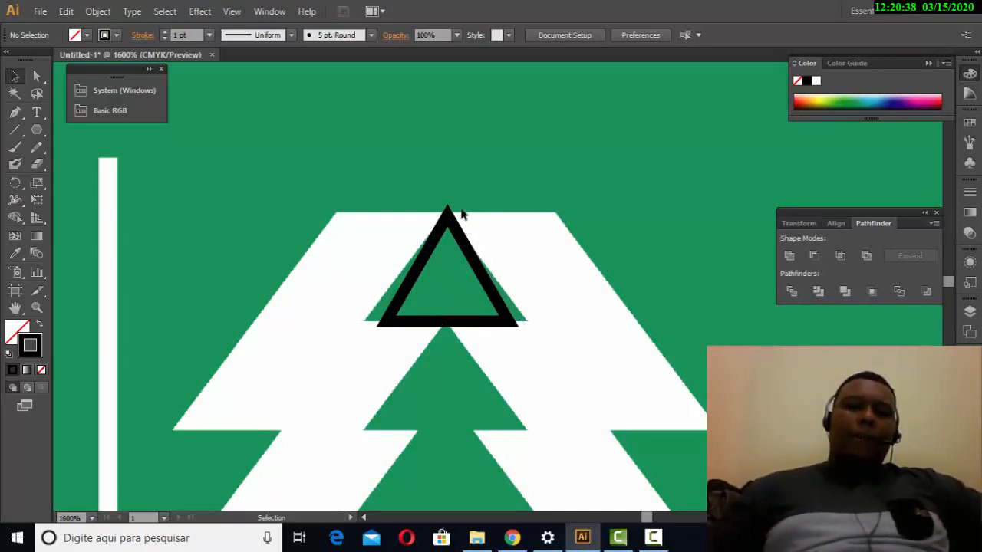
left_click(514, 323)
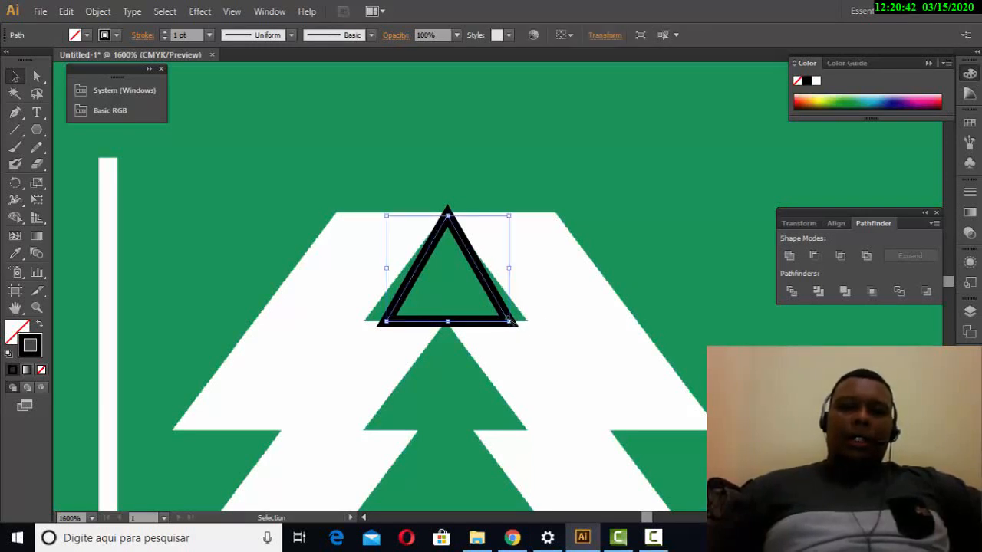
mouse_move(510, 270)
left_mouse_down()
mouse_move(531, 269)
mouse_move(522, 270)
left_mouse_up()
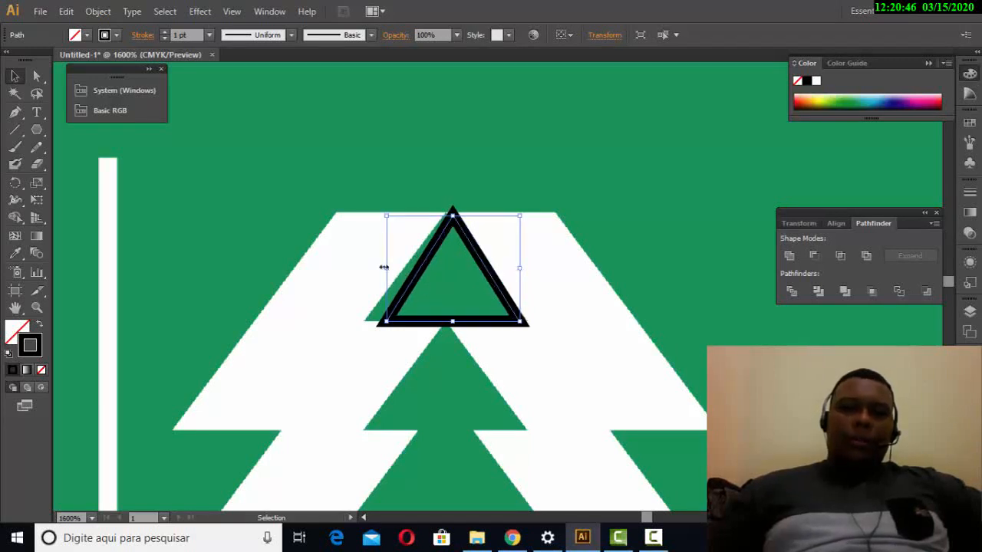
left_click_drag(385, 270, 361, 266)
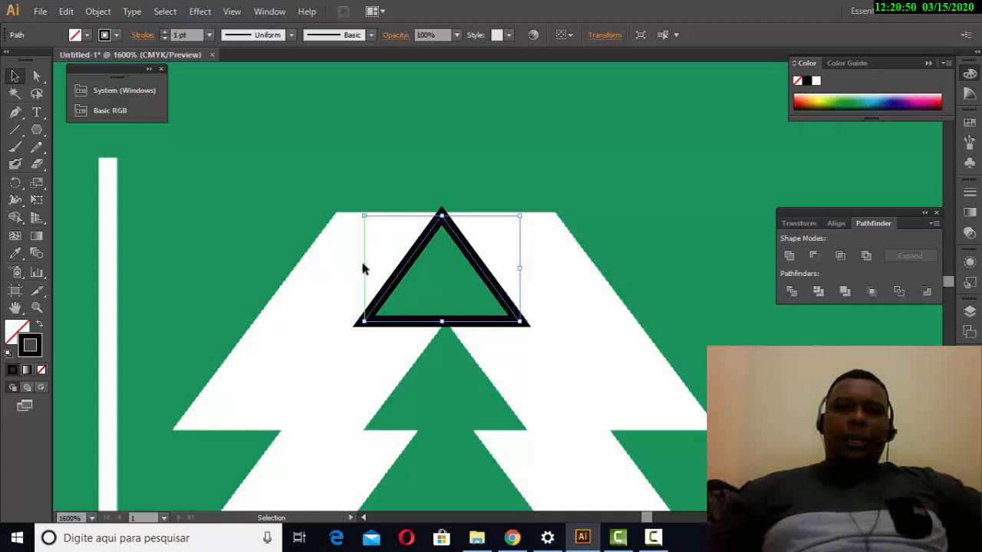
left_click(594, 283)
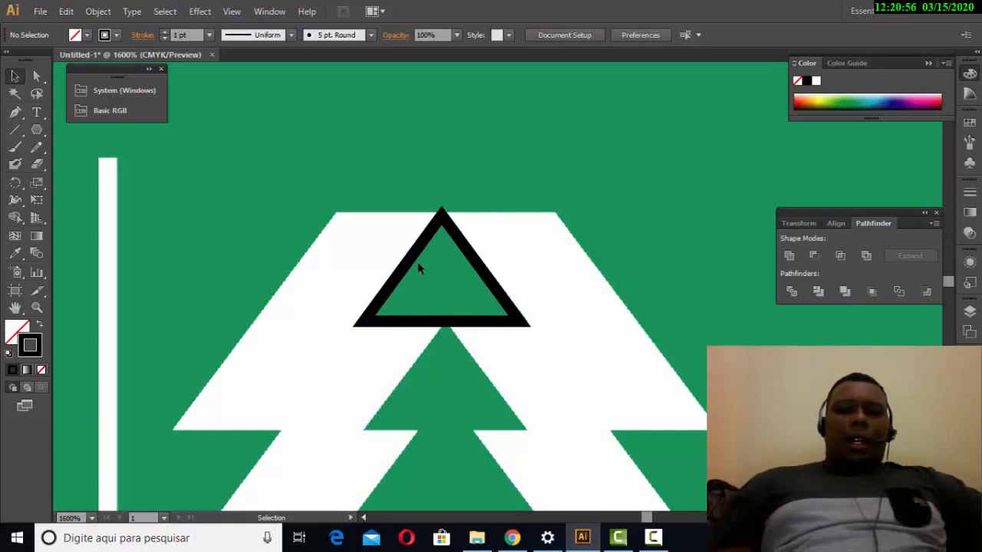
Raise the triangle's base slightly so it sits just above the apex of the second green triangle.
left_click(446, 323)
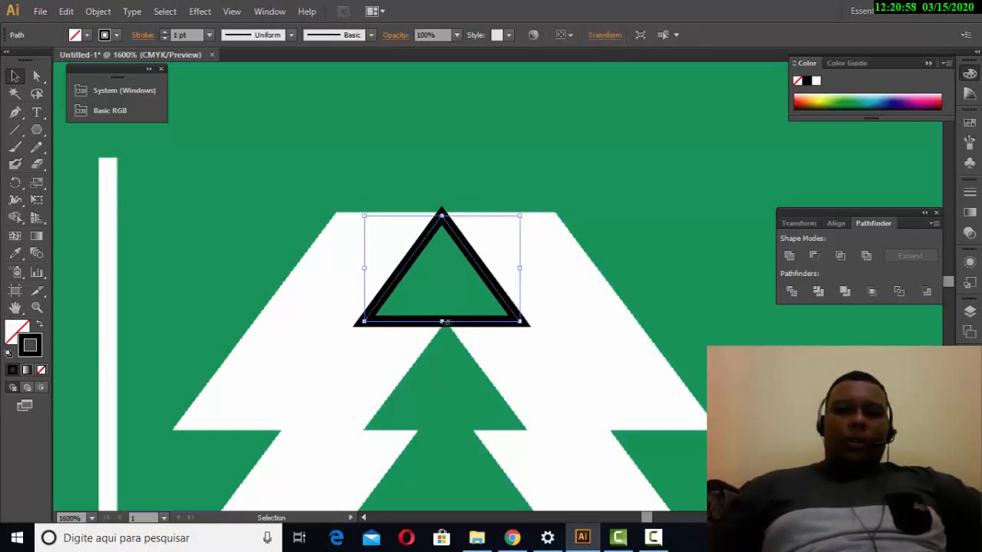
left_click_drag(443, 321, 441, 317)
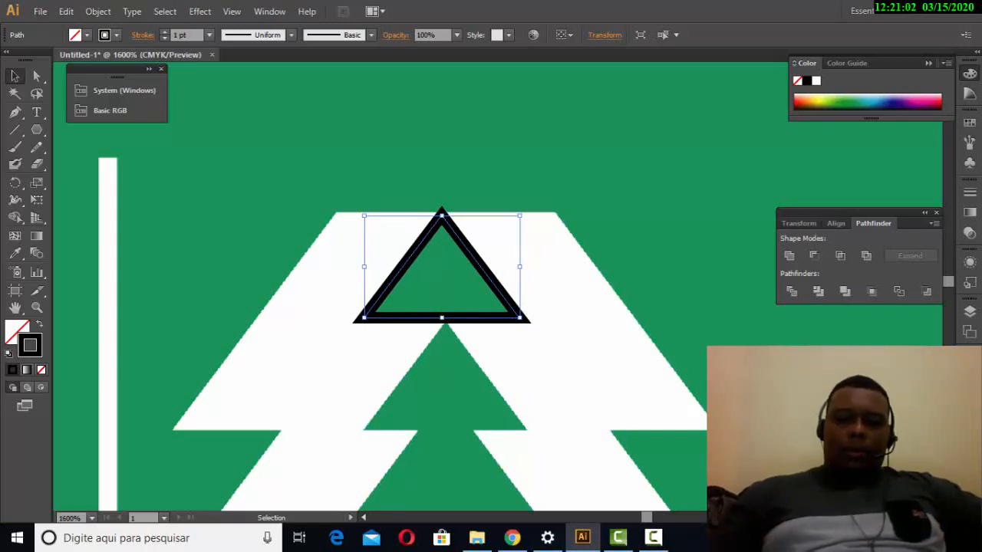
key("Down")
key("Down")
key("Down")
key("Up")
key("Up")
key("Up")
key("Up")
key("Down")
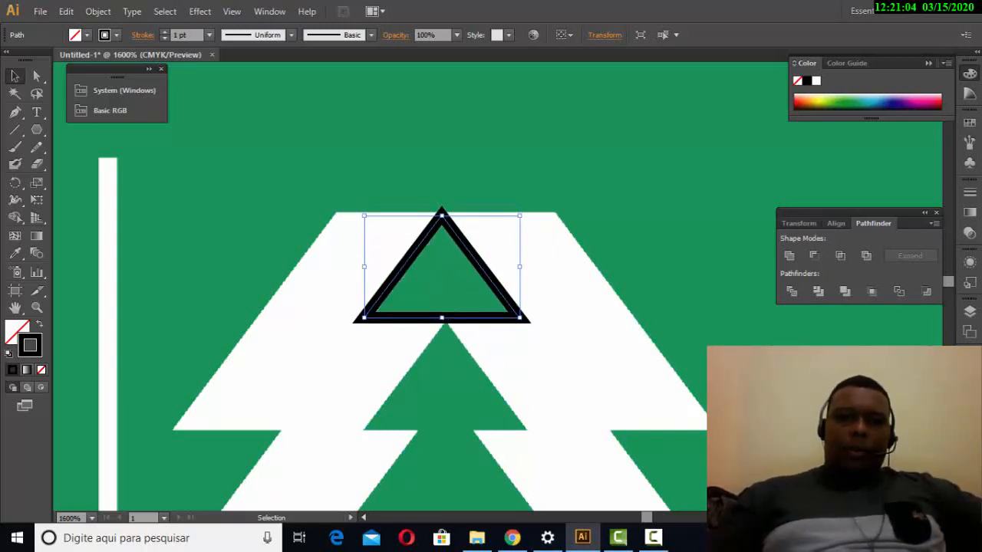
left_click(549, 158)
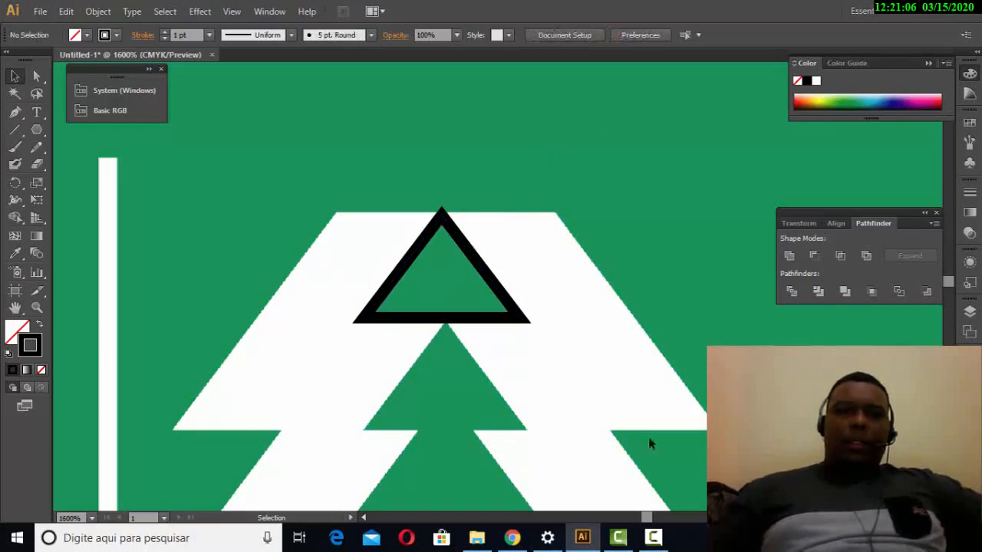
Duplicate the outlined triangle straight down onto the second green triangle of the tree symbol.
left_click(496, 323)
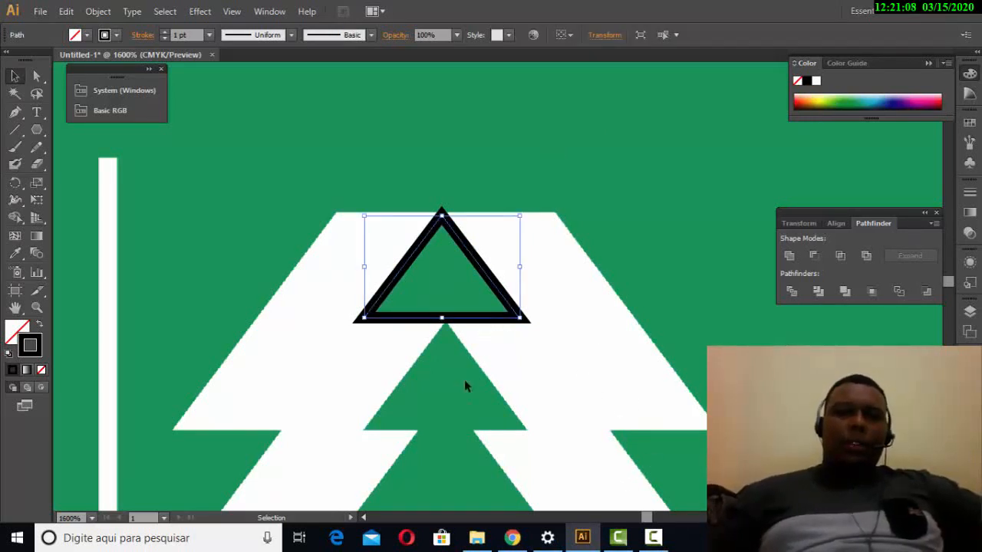
scroll(502, 366, "down", 1)
scroll(500, 355, "down", 2)
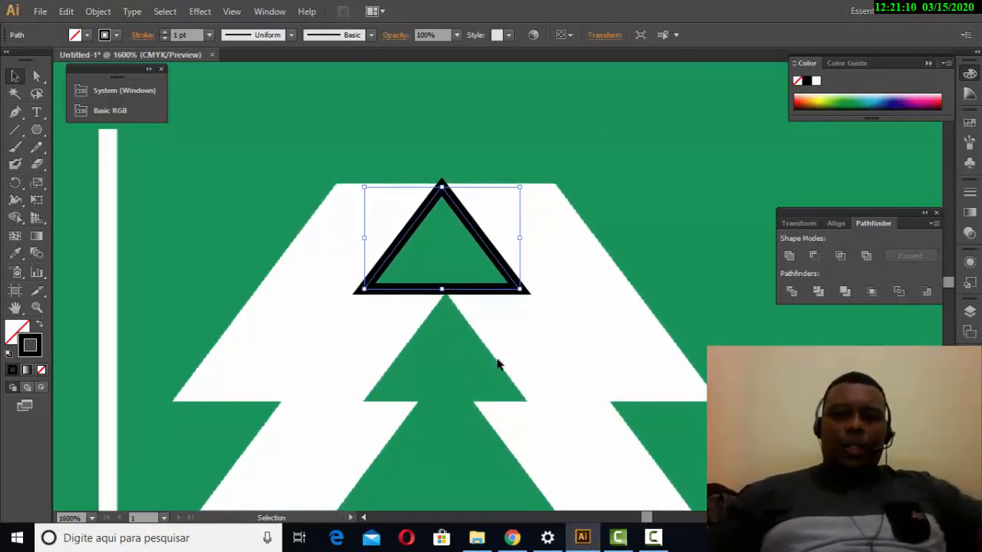
key("space")
scroll(506, 226, "down", 5)
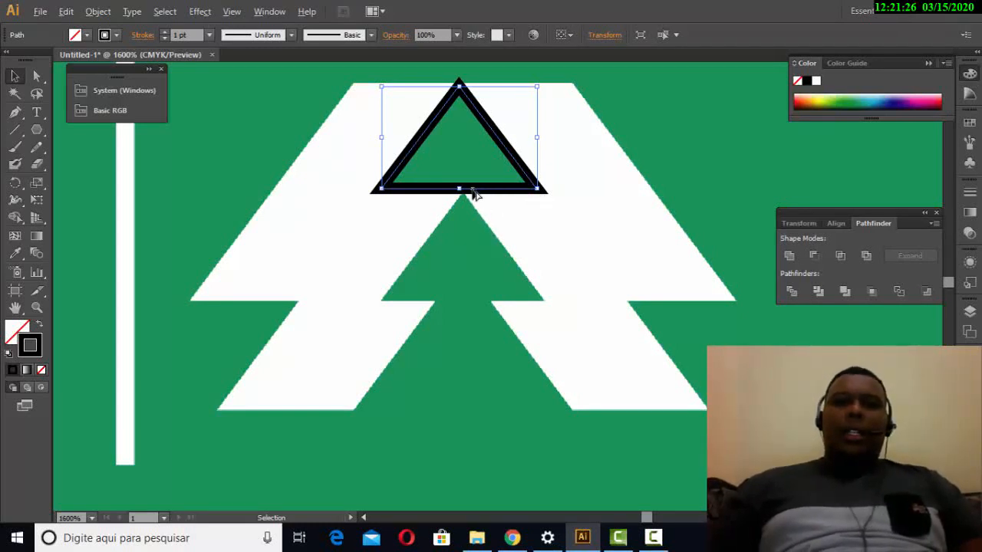
left_click_drag(473, 195, 474, 306)
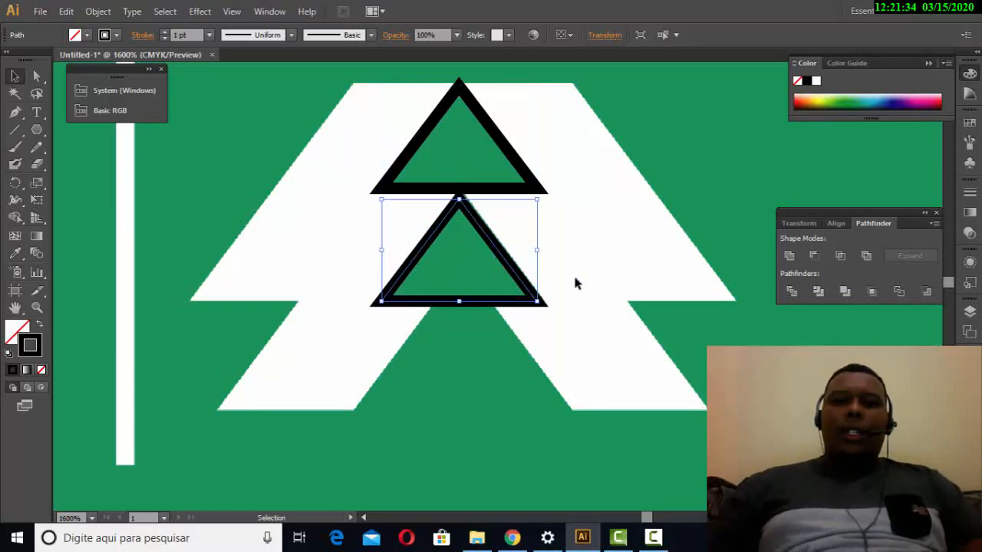
Enlarge the lower triangle slightly so its apex meets the base of the upper triangle.
left_click(573, 274)
left_click(503, 248)
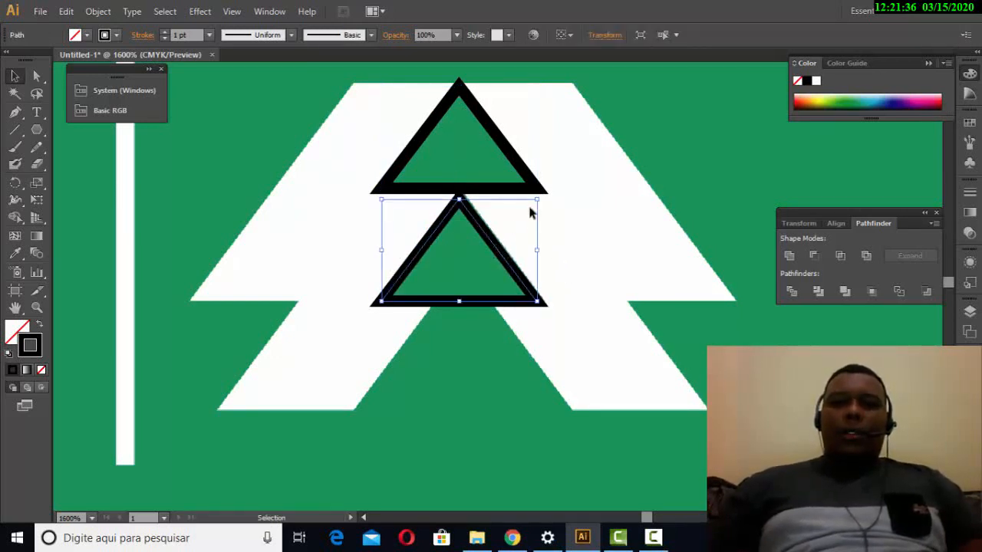
left_click_drag(539, 199, 540, 196)
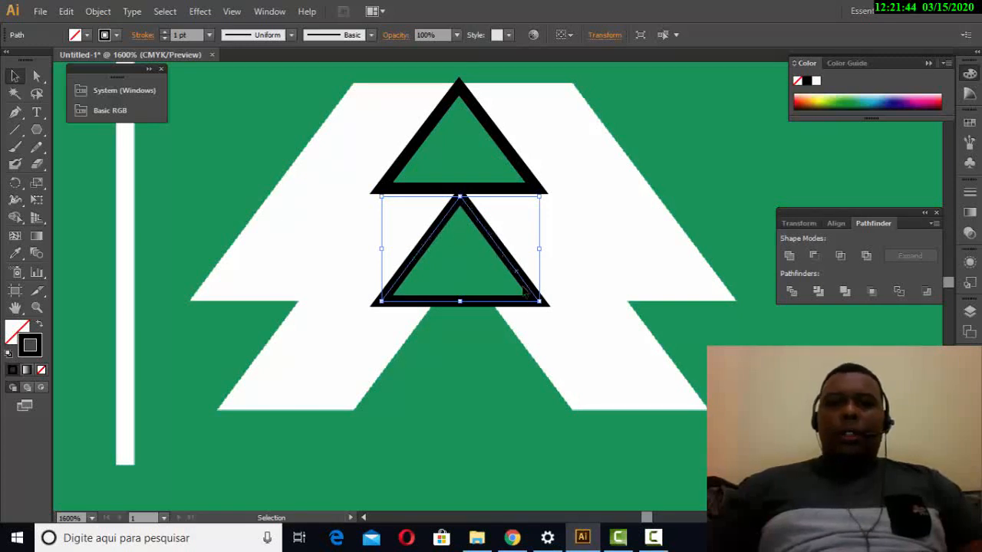
left_click(637, 344)
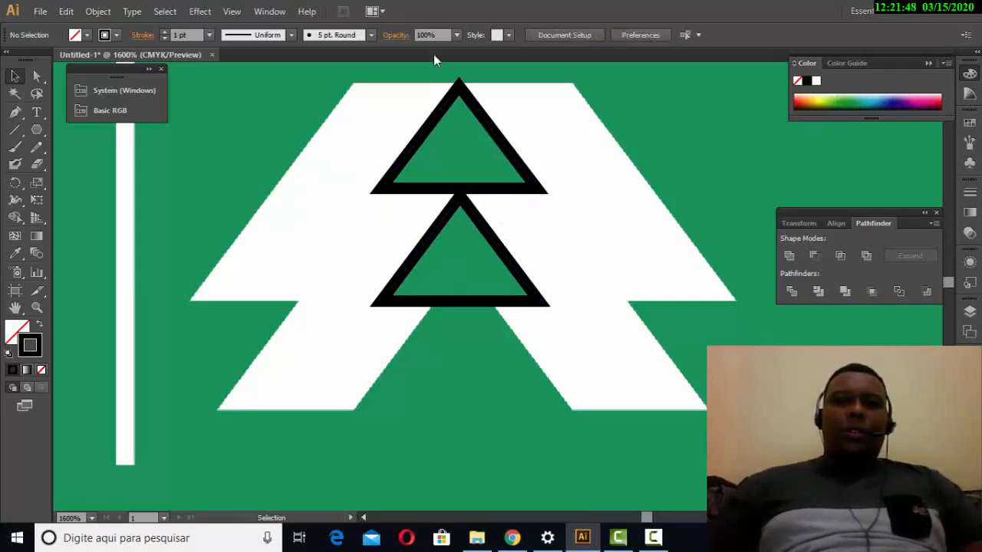
Place a wider third outlined triangle over the lowest green area and stretch its apex upward until its slanted edges follow the green.
left_click_drag(488, 232, 576, 358)
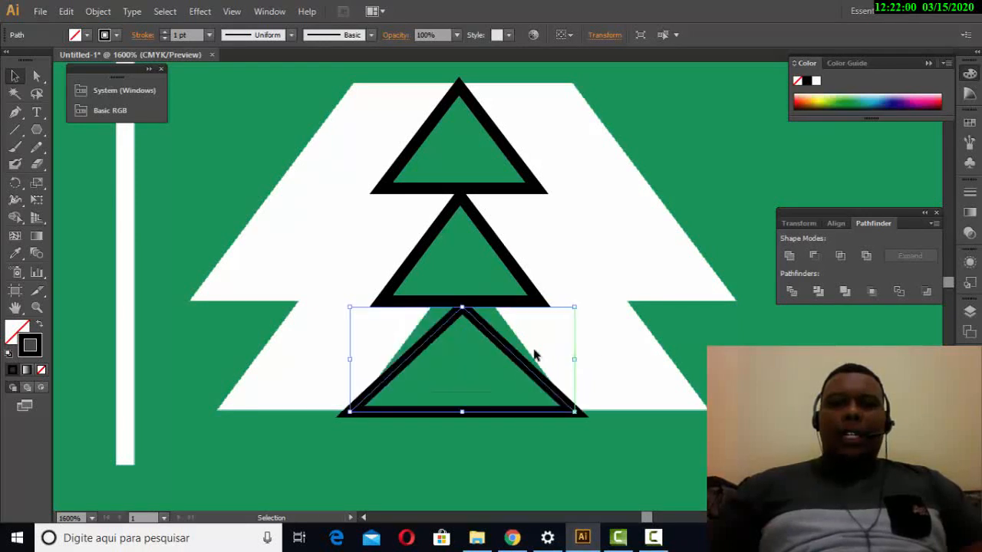
left_click(463, 304)
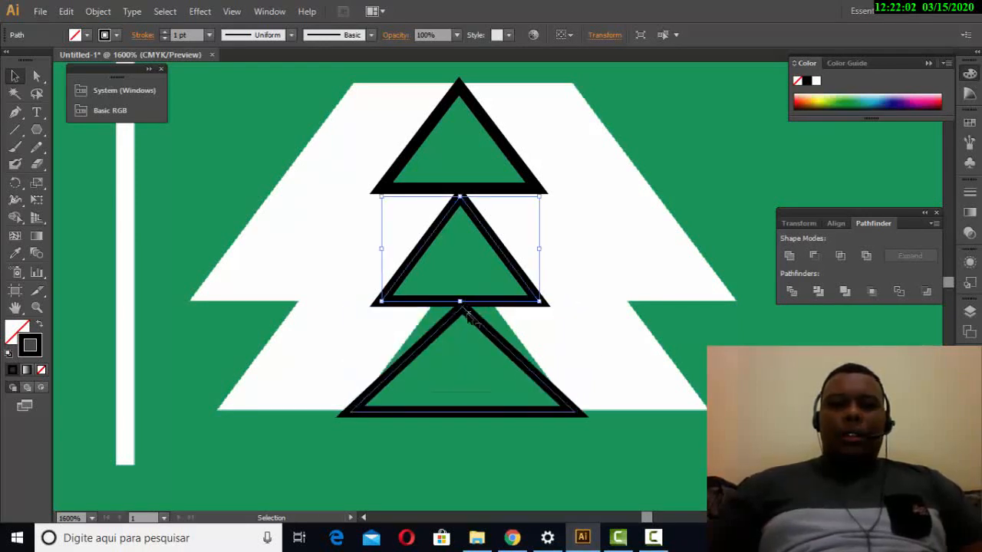
left_click(464, 312)
left_click_drag(463, 306, 479, 265)
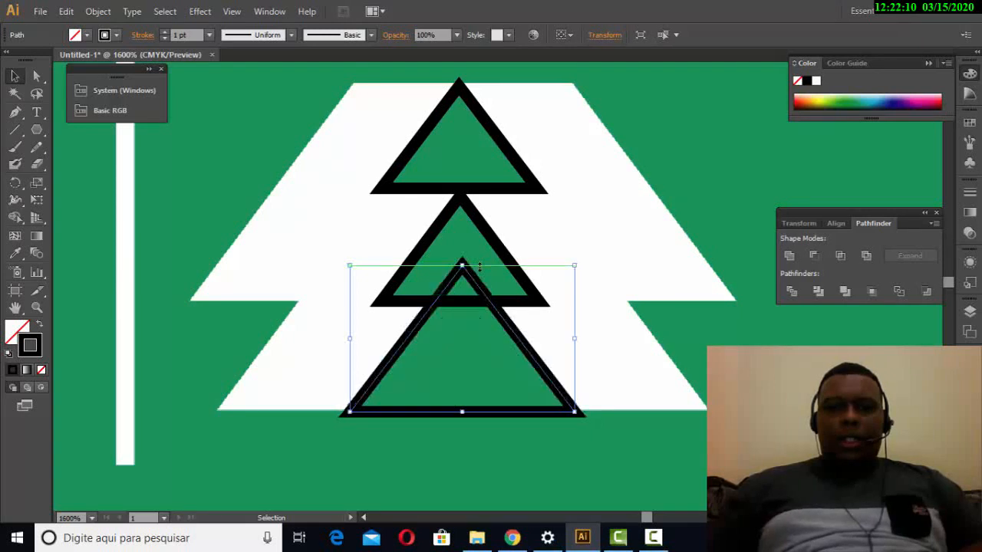
key("ctrl+shift+a")
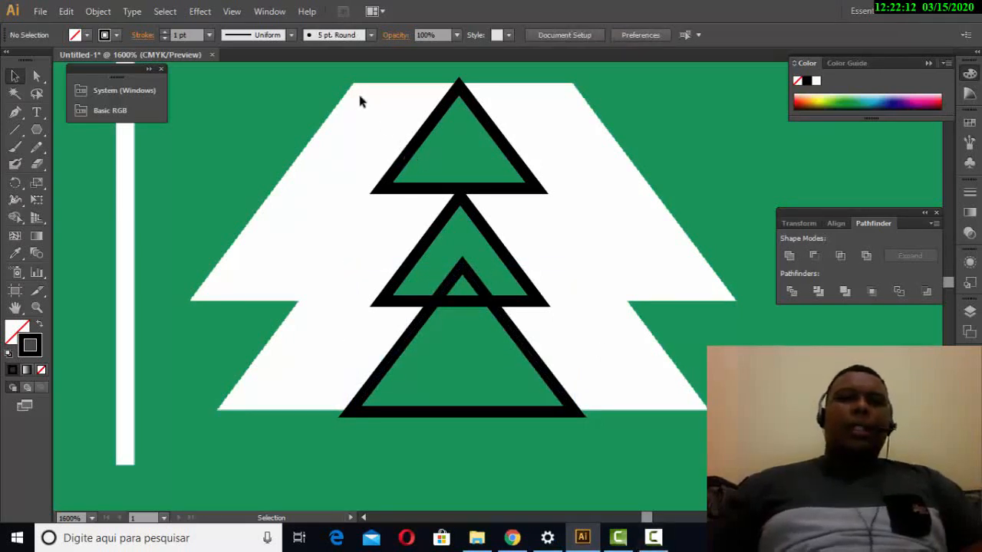
Set the stroke weight of all three outlined triangles to 0.25 pt.
left_click(513, 194)
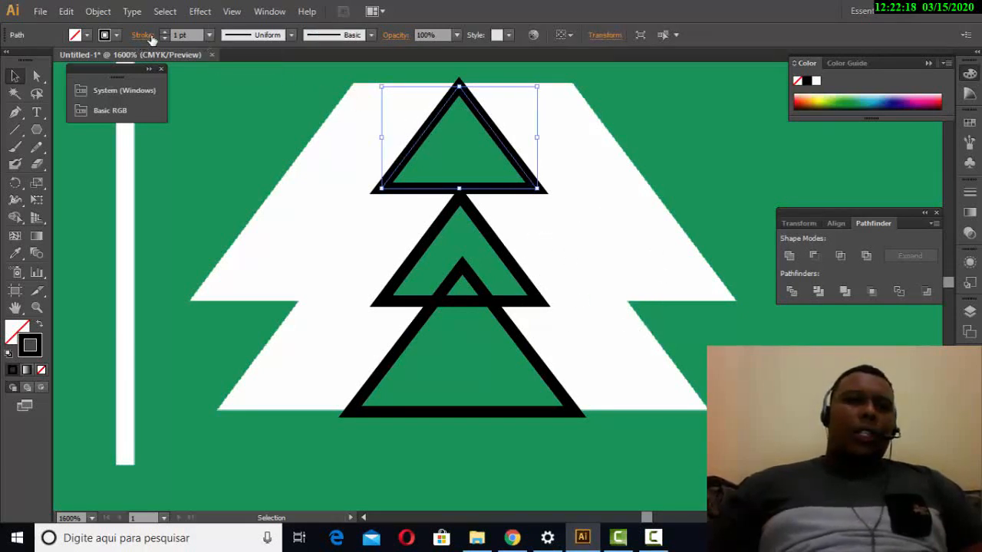
left_click(209, 35)
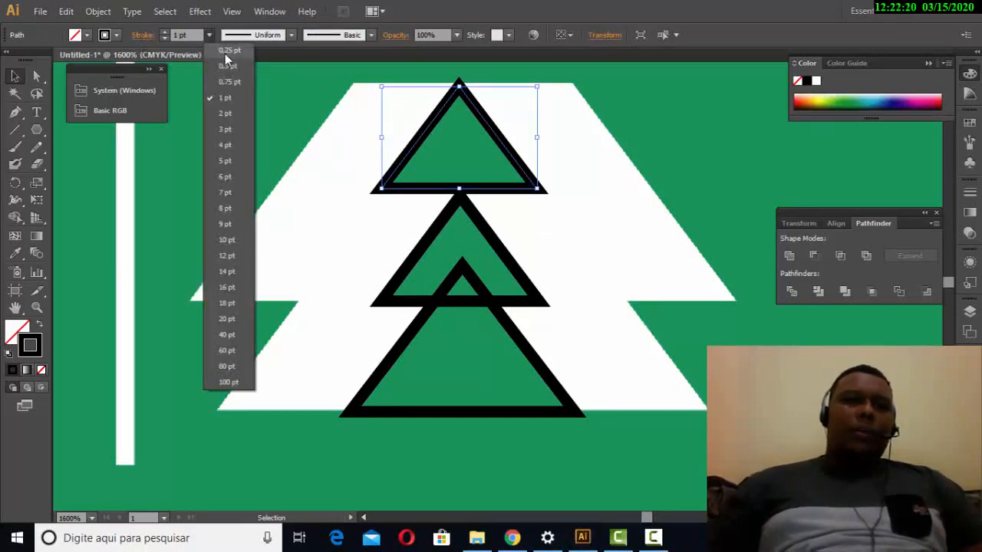
left_click(225, 51)
left_click(762, 336)
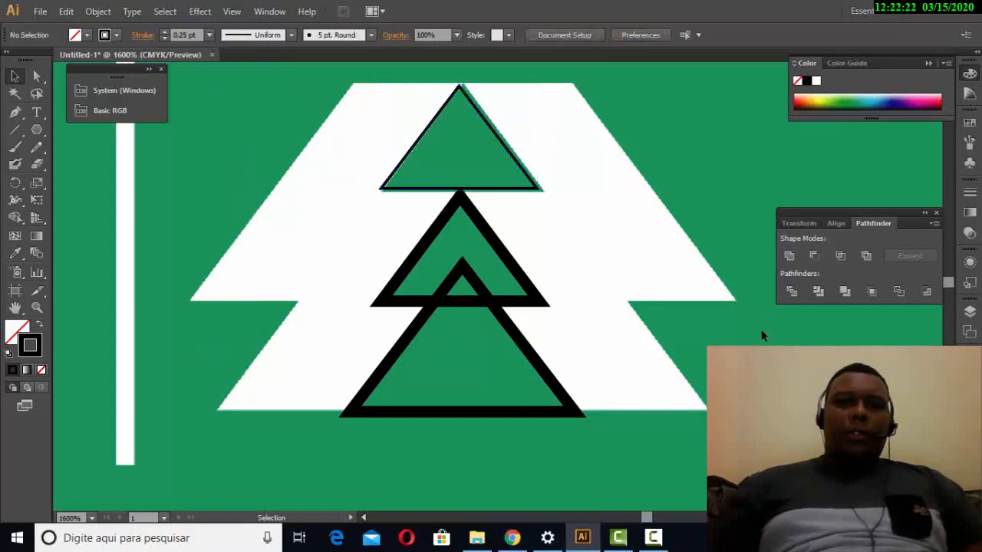
left_click(528, 267)
left_click(209, 36)
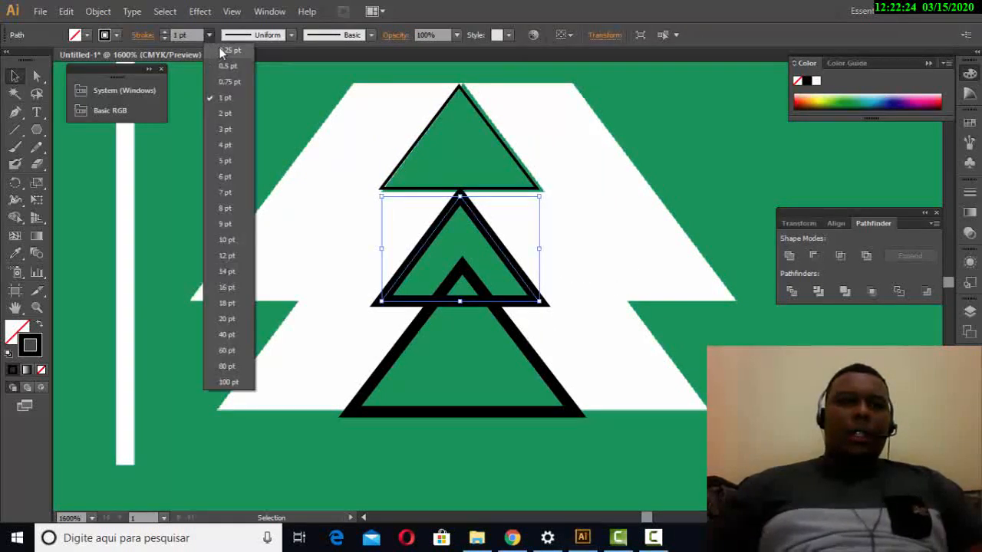
left_click(225, 52)
left_click(529, 338)
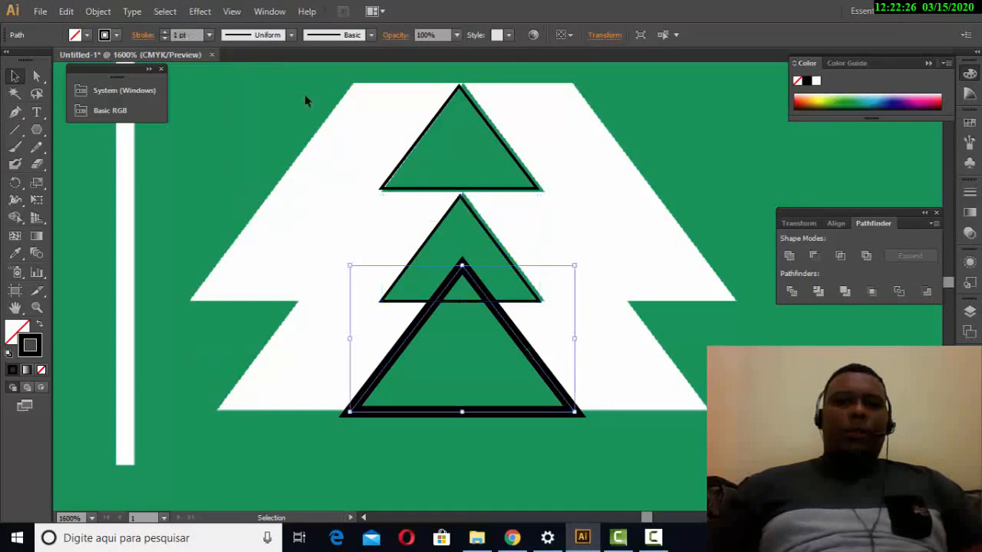
left_click(209, 35)
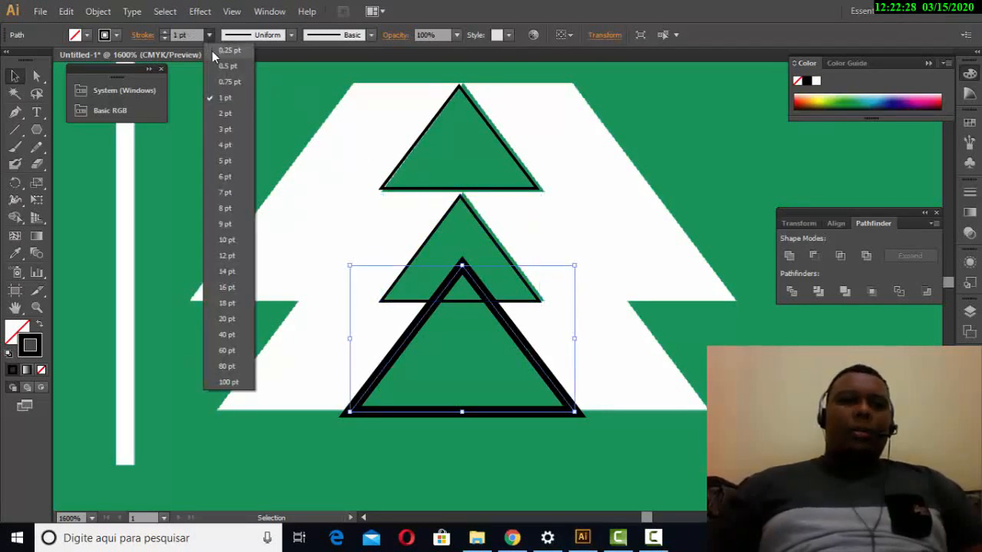
left_click(226, 54)
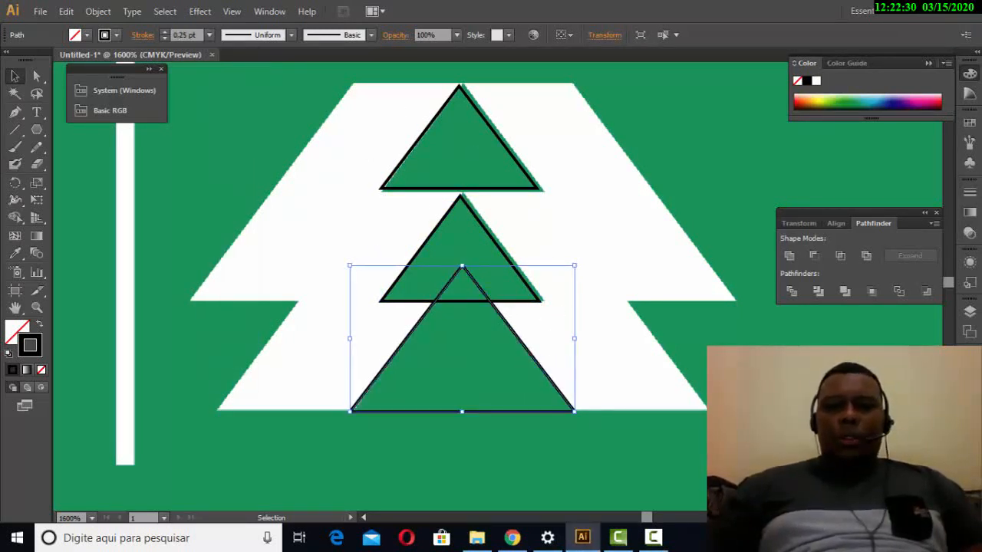
left_click(453, 109)
Reposition the uppermost triangle and stretch its base and both sides so its outline matches the green triangle beneath.
scroll(428, 119, "up", 2)
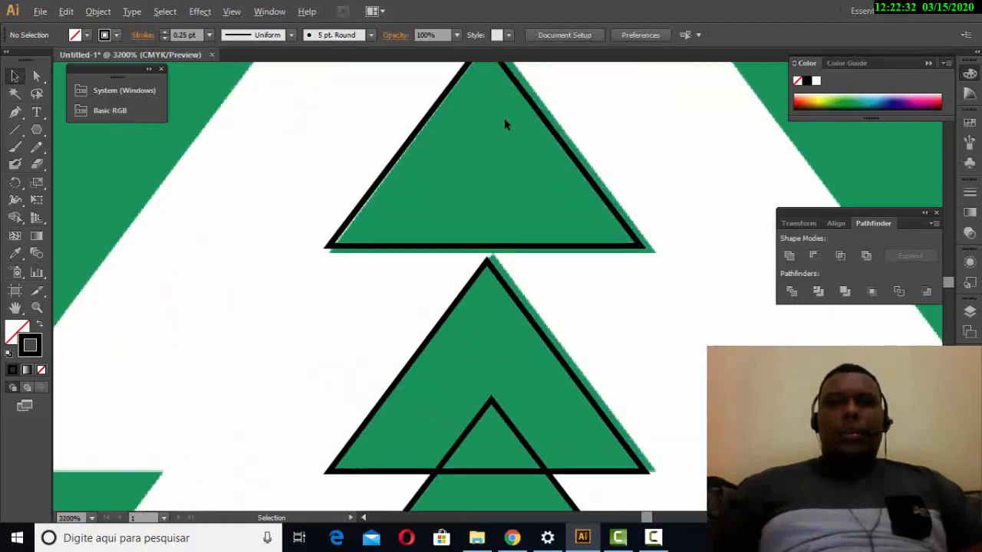
left_click_drag(598, 191, 557, 224)
mouse_move(543, 192)
left_mouse_down()
mouse_move(532, 187)
mouse_move(552, 191)
mouse_move(548, 179)
mouse_move(534, 179)
left_mouse_up()
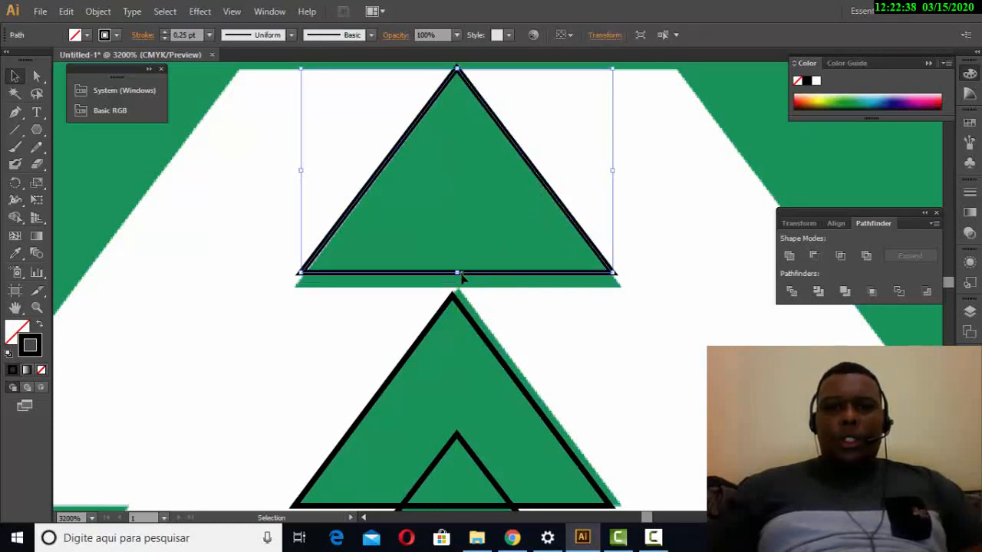
left_click_drag(457, 274, 457, 287)
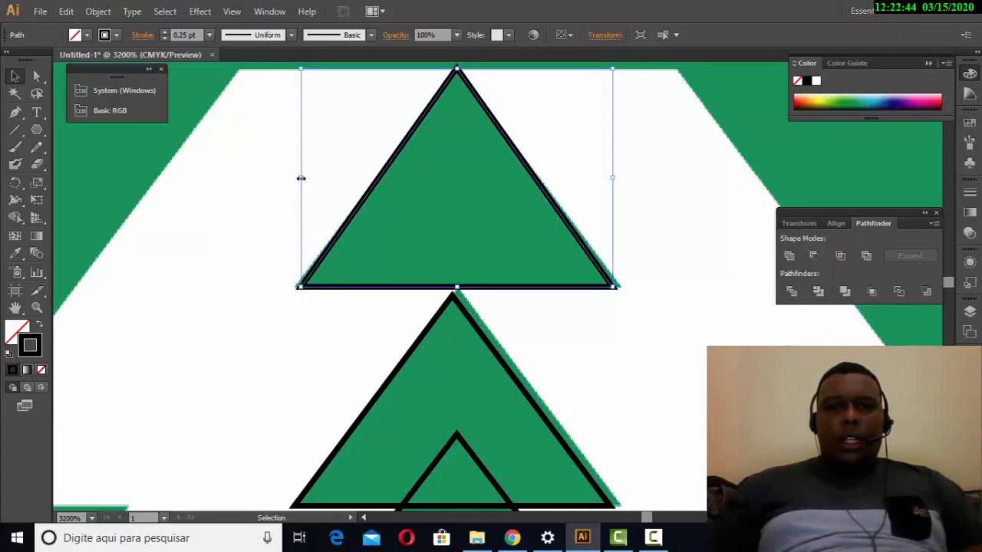
left_click_drag(301, 178, 296, 177)
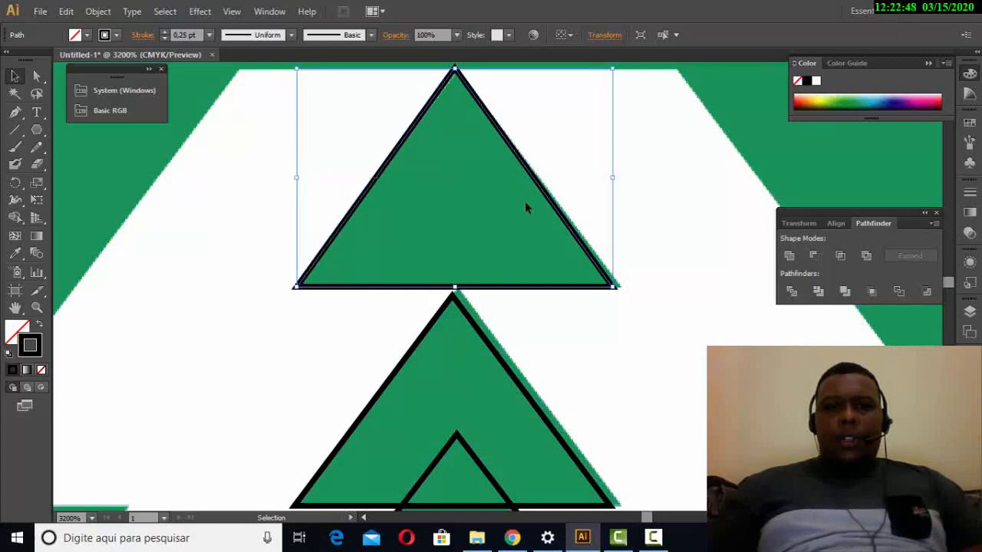
left_click_drag(612, 178, 623, 175)
left_click(622, 327)
Widen the middle triangle to the right and raise its apex to the upper triangle's base, matching the green shape's slanted edges.
scroll(627, 296, "down", 1)
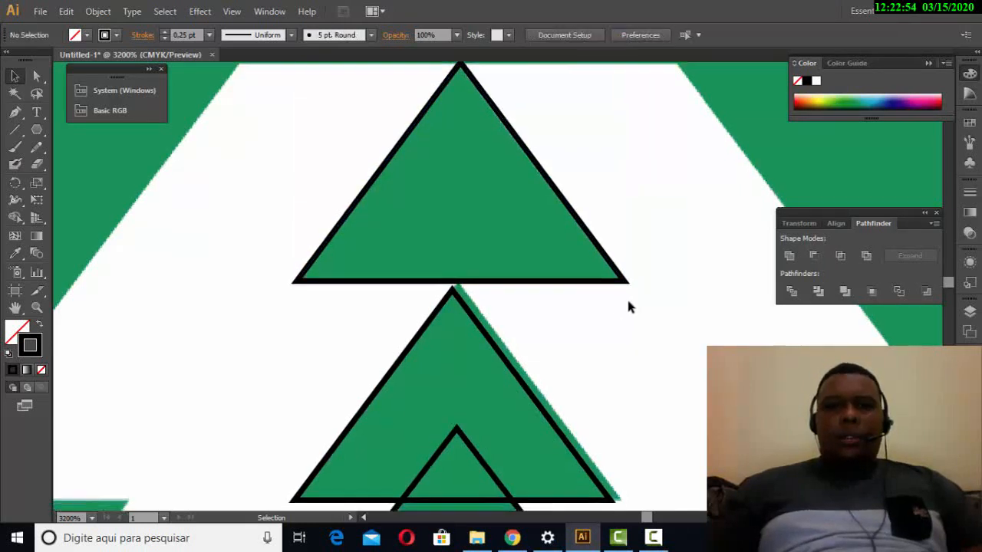
scroll(627, 307, "down", 1)
scroll(645, 361, "down", 3)
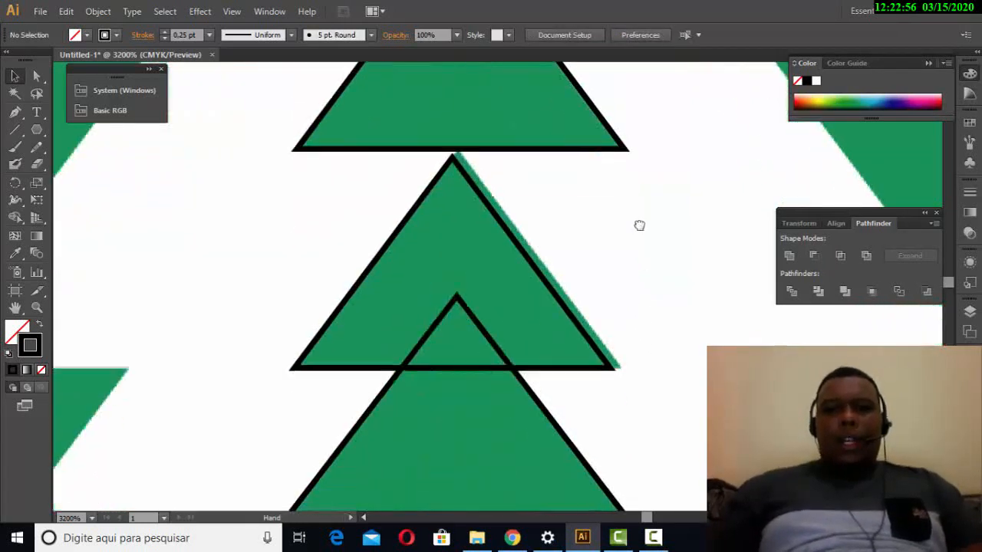
left_click(537, 281)
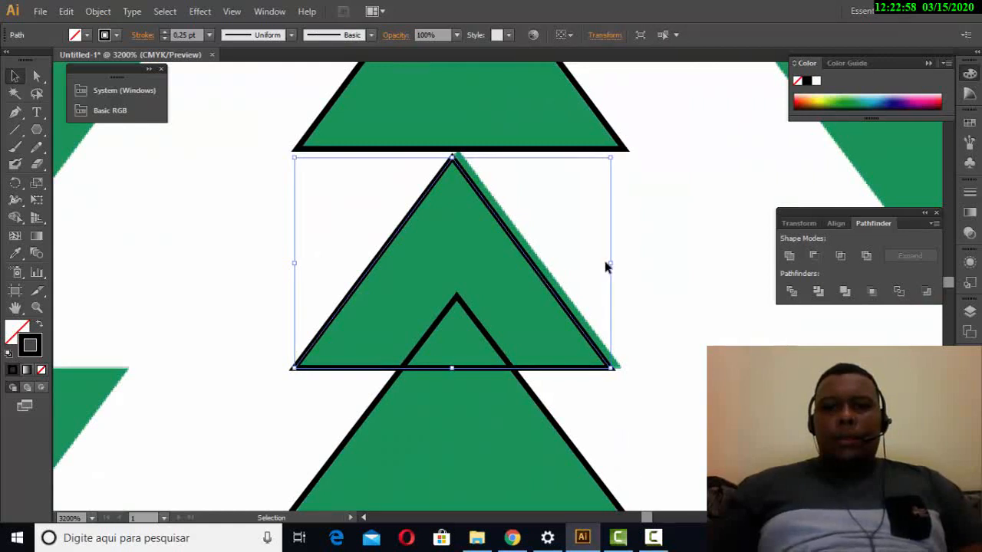
left_click_drag(614, 263, 627, 263)
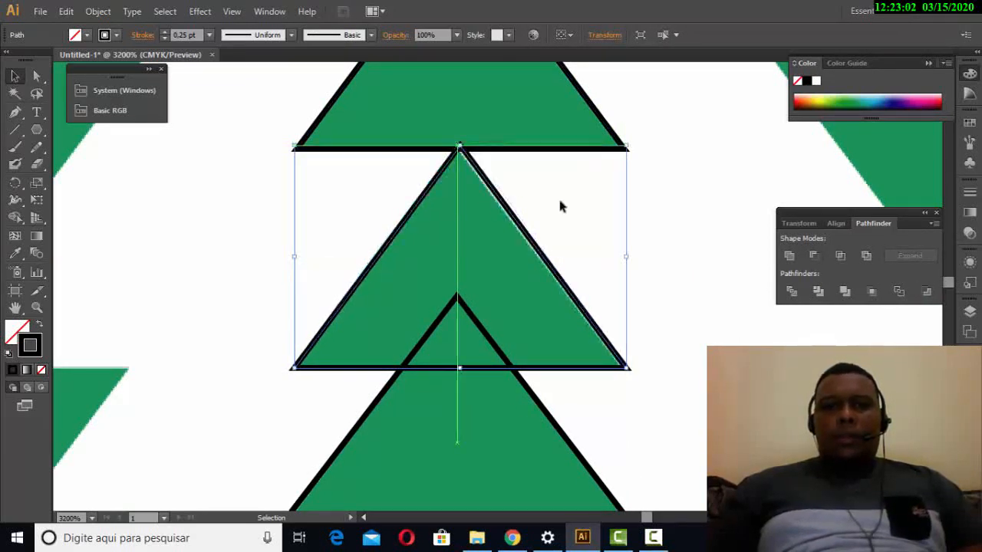
left_click(692, 286)
left_click(531, 270)
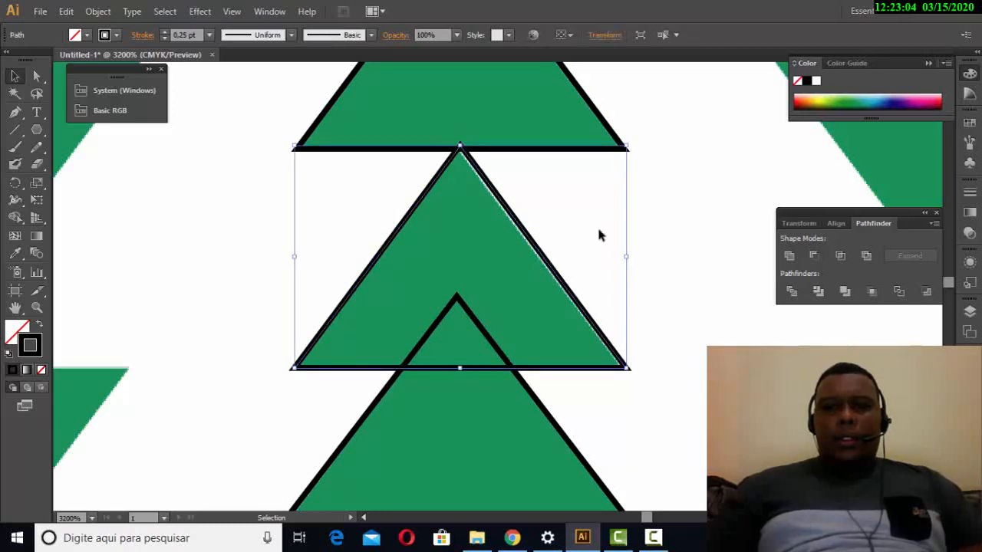
left_click_drag(629, 258, 625, 258)
left_click(664, 287)
Examine how the lowest triangle and the whole stack of outlines fit the green shapes of the tree symbol.
key("space")
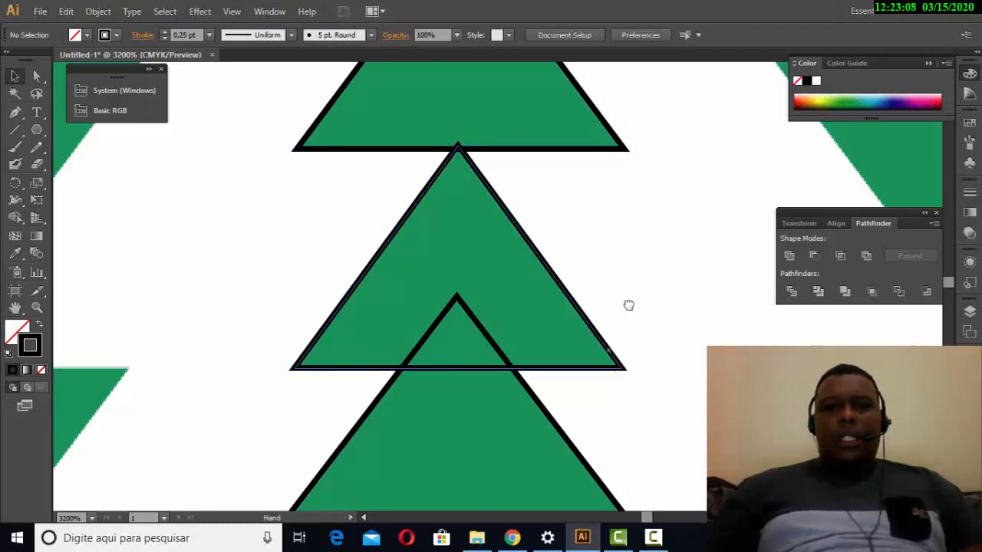
left_click_drag(629, 306, 645, 64)
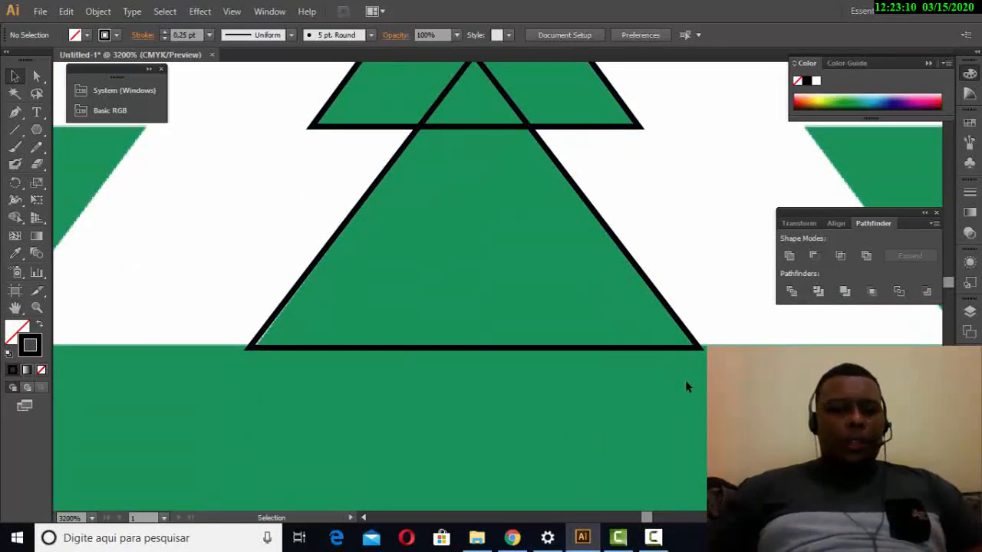
scroll(658, 355, "down", 1)
key("space")
left_click_drag(625, 246, 589, 309)
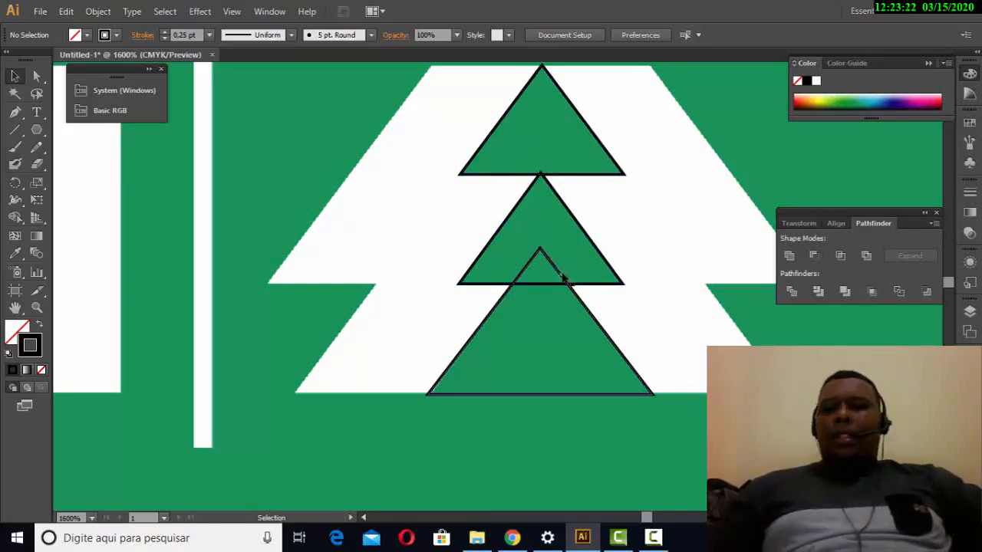
scroll(579, 274, "up", 2)
scroll(579, 266, "up", 2)
scroll(578, 266, "down", 4)
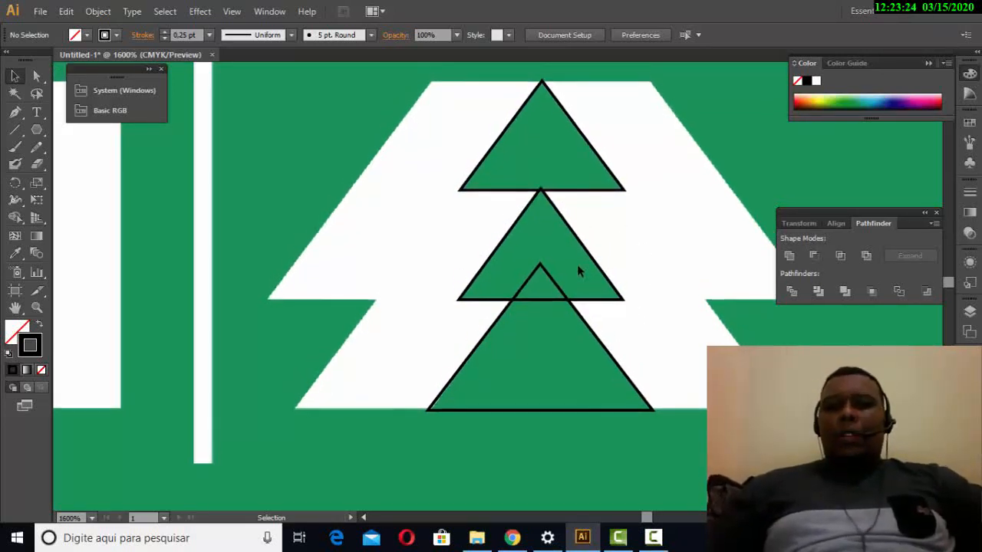
scroll(576, 265, "up", 3)
scroll(576, 265, "down", 2)
scroll(576, 264, "up", 1)
scroll(577, 269, "down", 2)
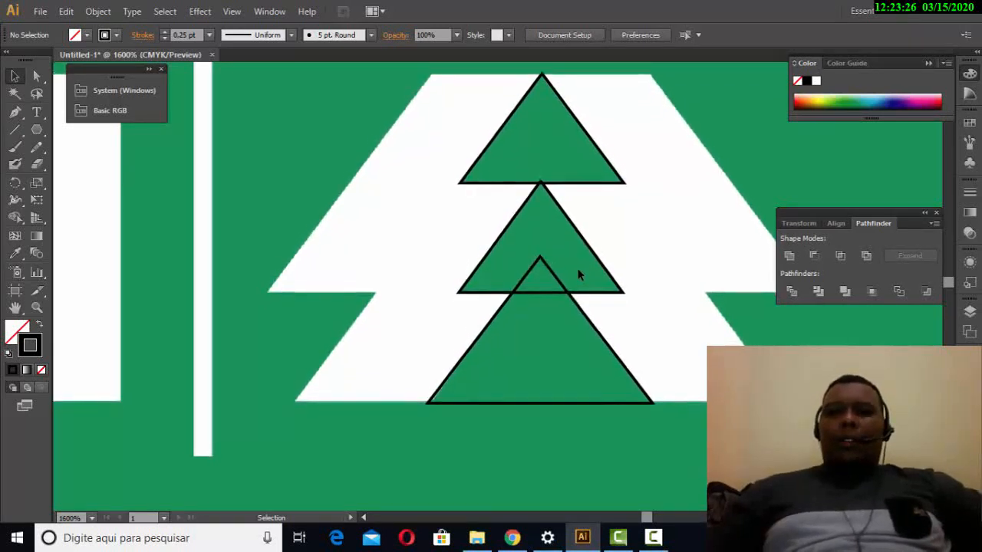
scroll(583, 252, "up", 1)
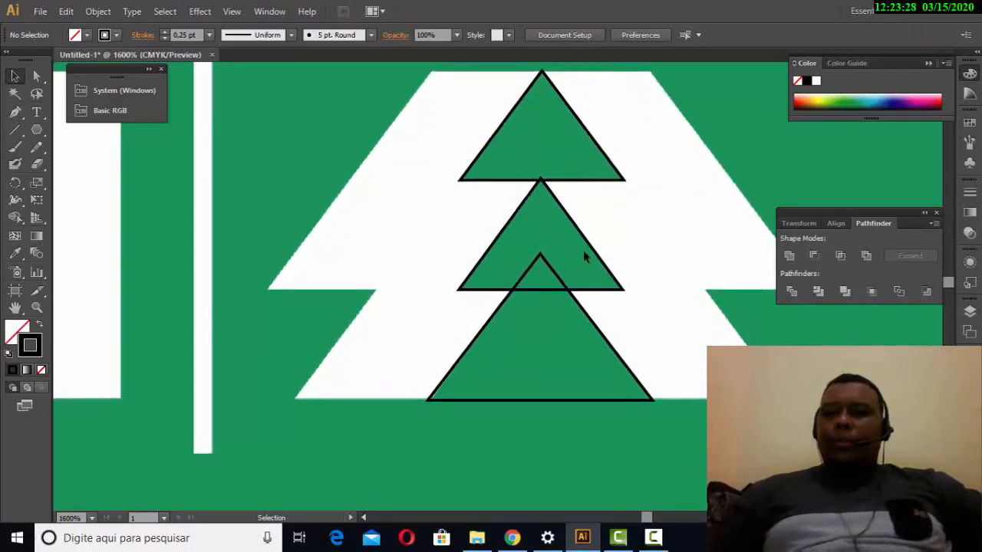
Select all three outlined triangles of the tree symbol together.
left_click(562, 183)
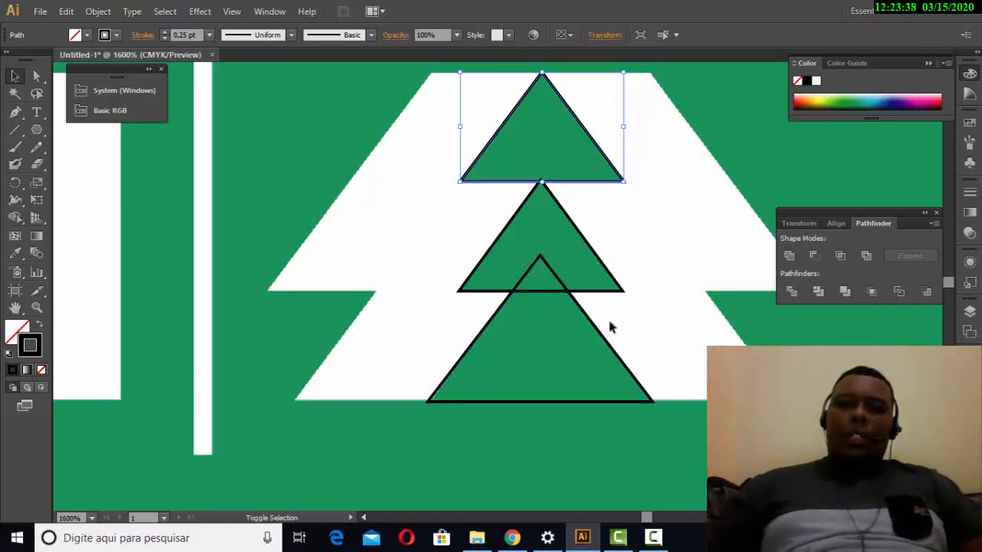
left_click(596, 257, "shift")
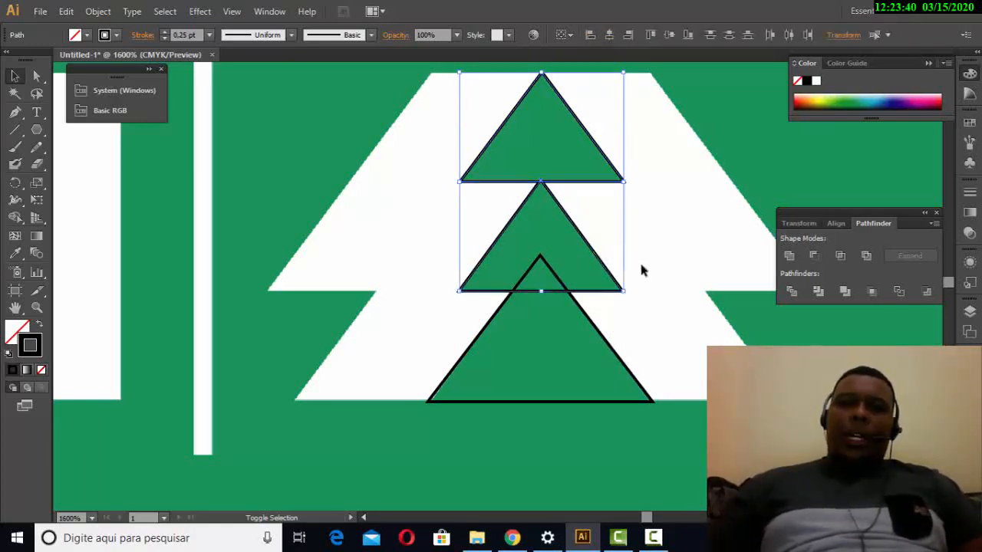
left_click(602, 348, "shift")
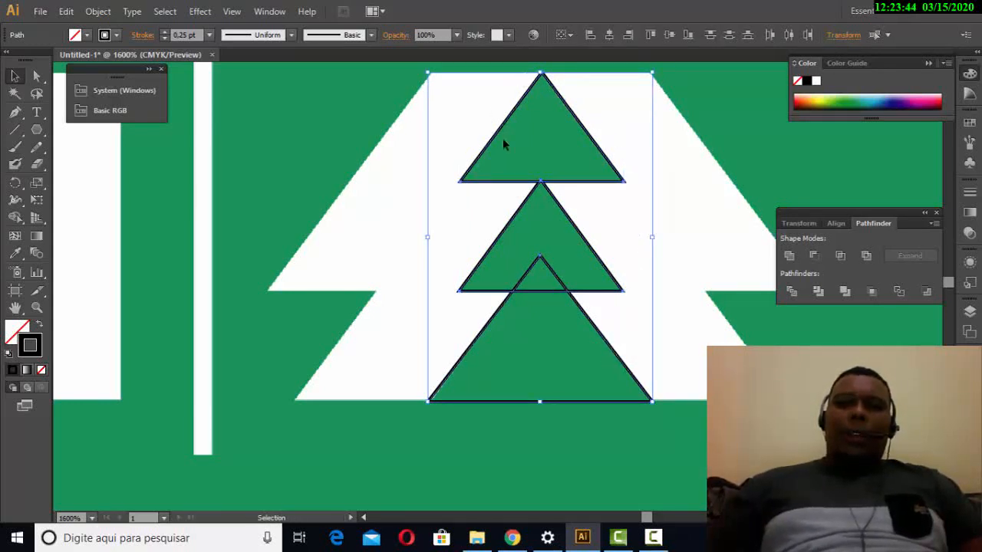
left_click(673, 335)
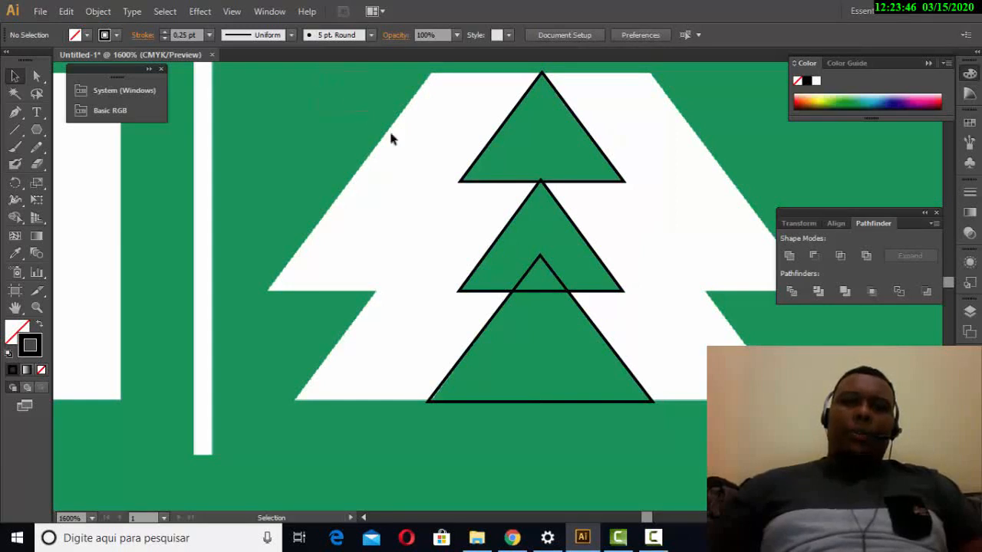
left_click_drag(316, 224, 488, 327)
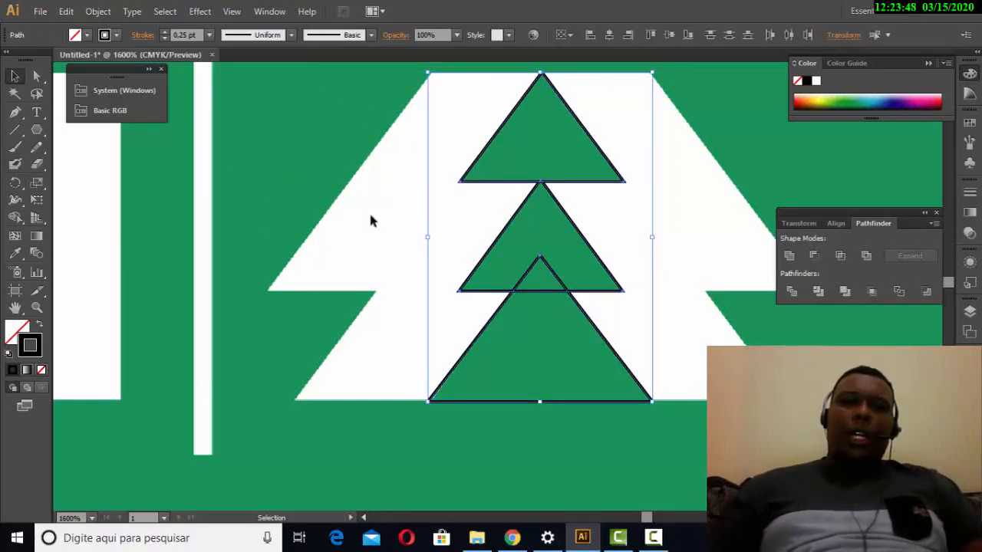
left_click_drag(369, 70, 678, 428)
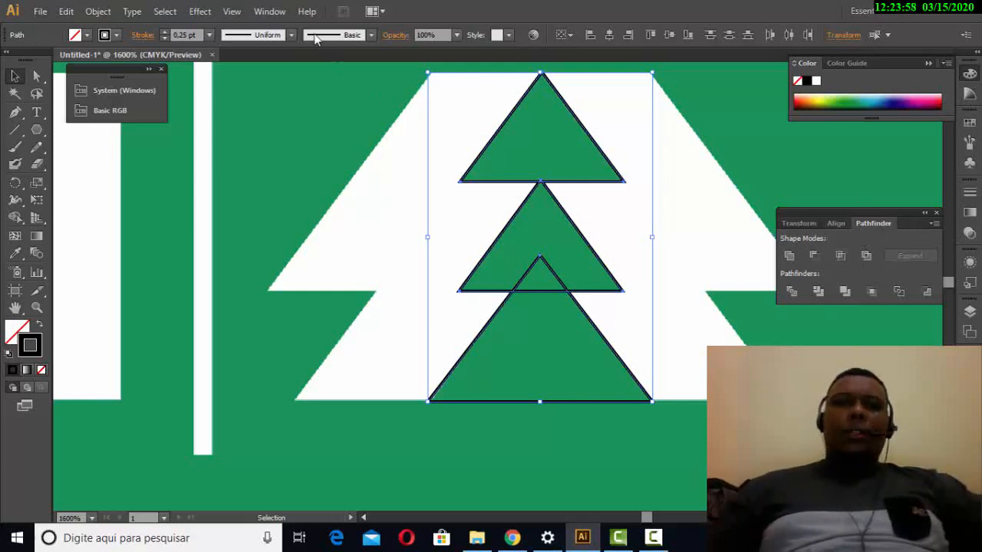
left_click(204, 12)
mouse_move(236, 17)
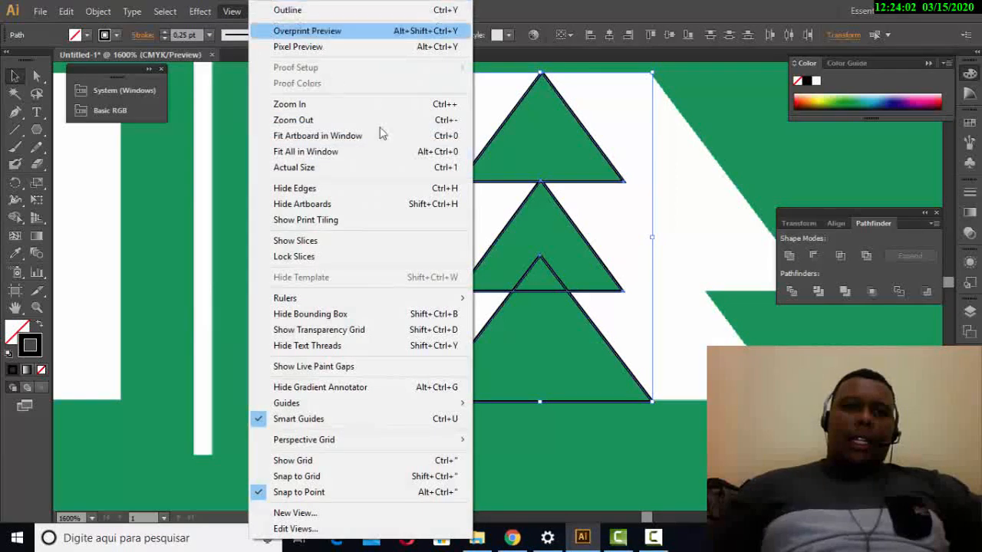
left_click(232, 11)
left_click(274, 17)
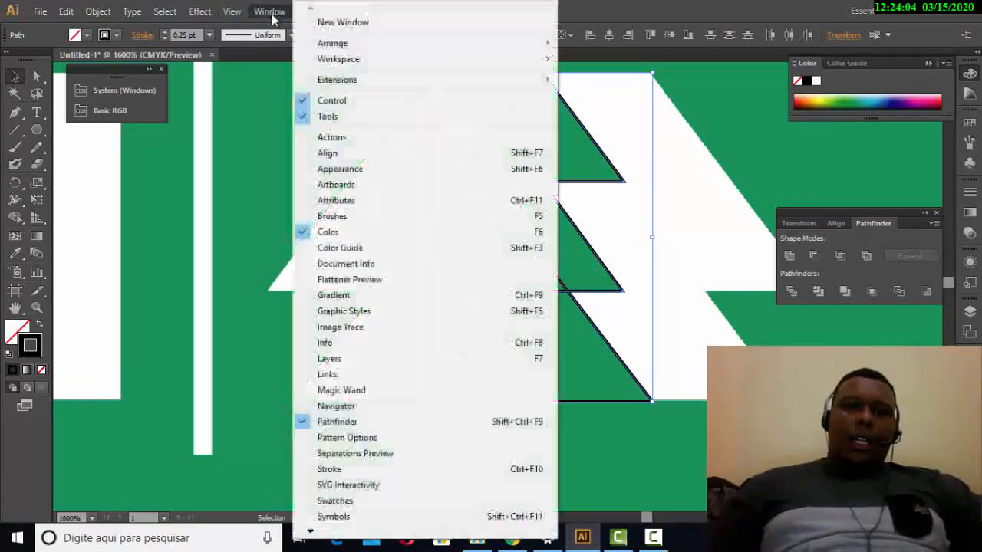
left_click(254, 12)
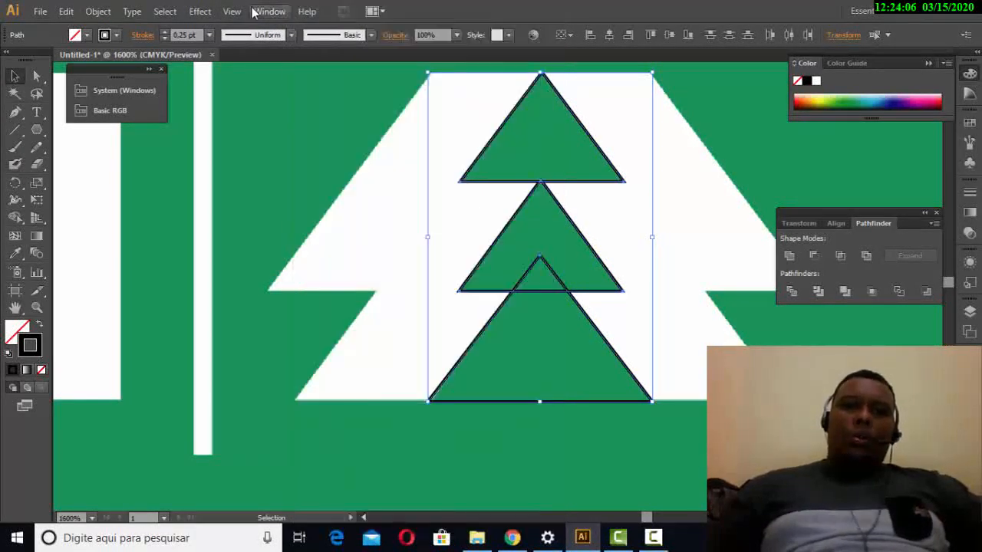
Unite the three stacked triangles into a single tree outline with the Pathfinder, and clear the selection.
left_click(254, 12)
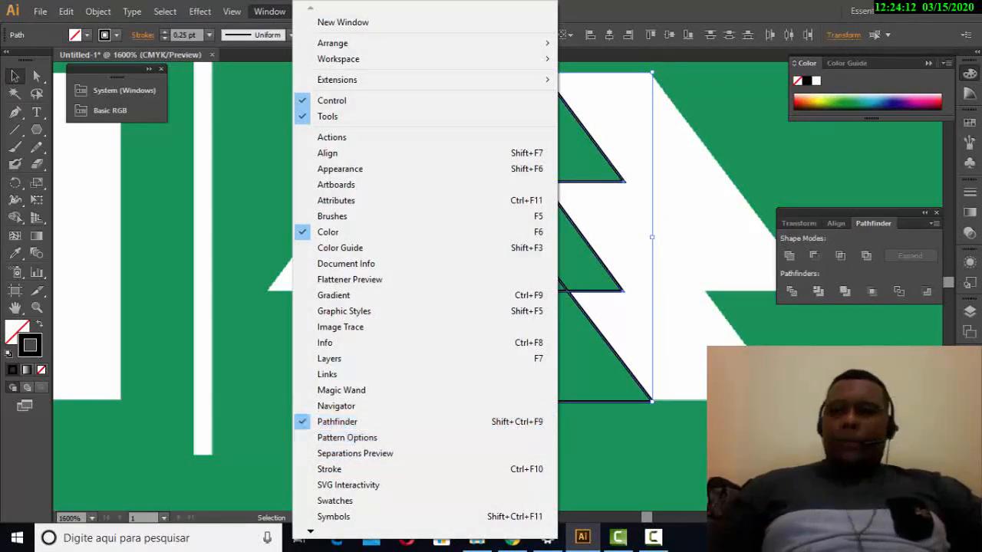
left_click(875, 222)
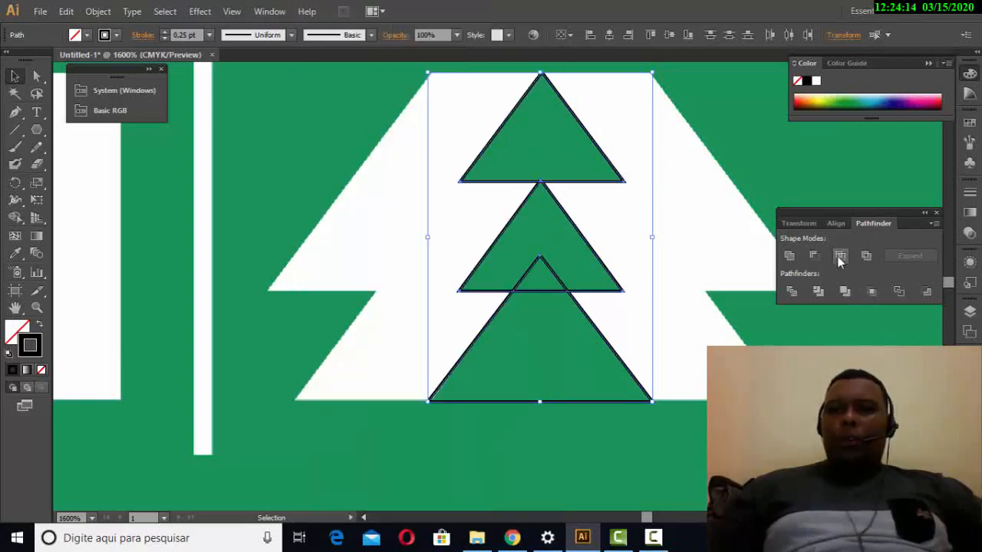
left_click(788, 257)
key("ctrl+shift+a")
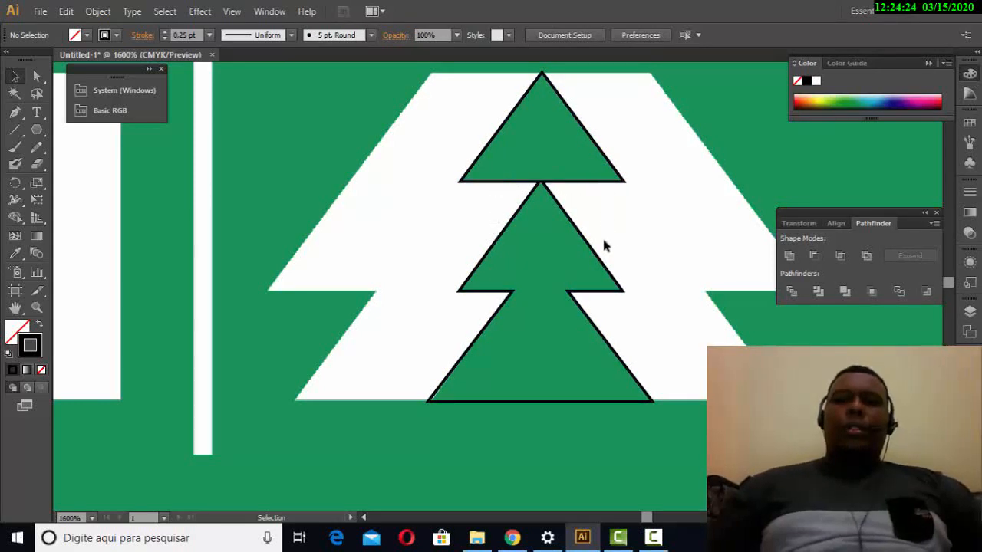
left_click_drag(589, 183, 579, 286)
key("ctrl+shift+a")
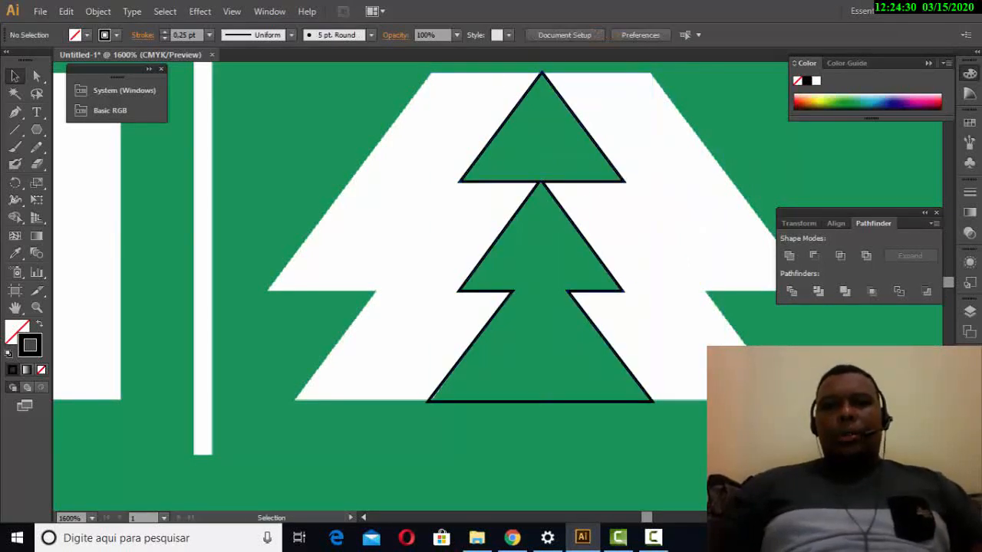
Create a three-sided polygon with a radius of 1,7639 cm over the tree symbol.
scroll(606, 337, "up", 2)
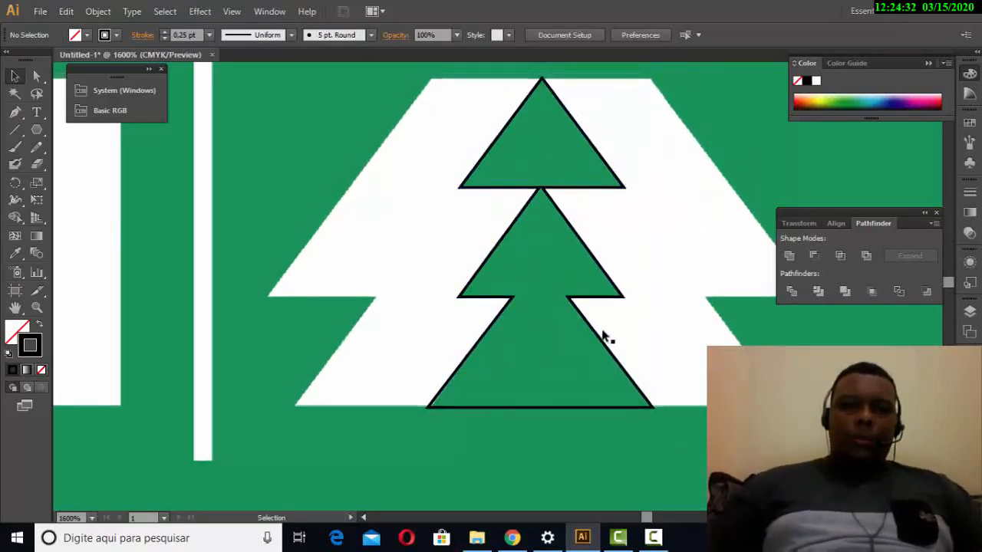
scroll(603, 335, "right", 2)
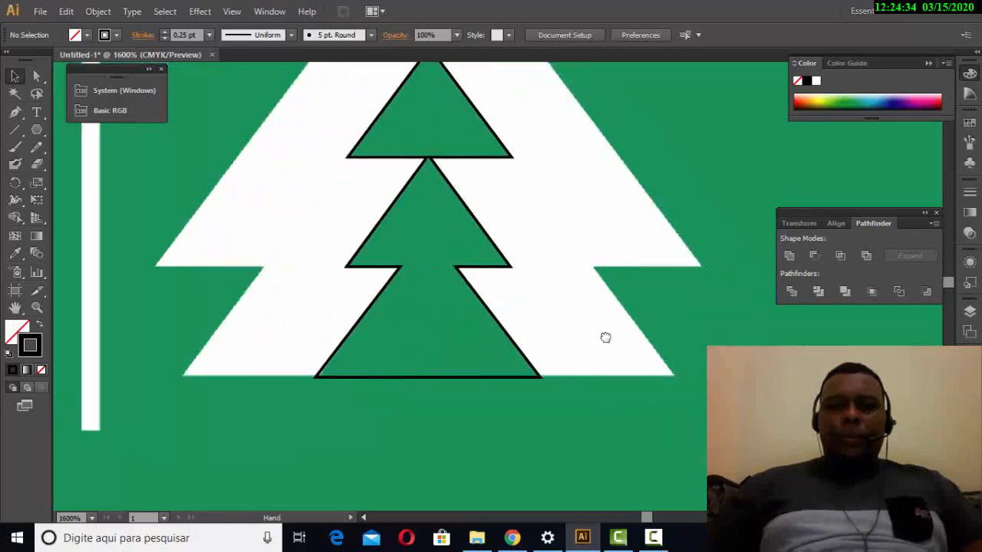
scroll(652, 330, "down", 3)
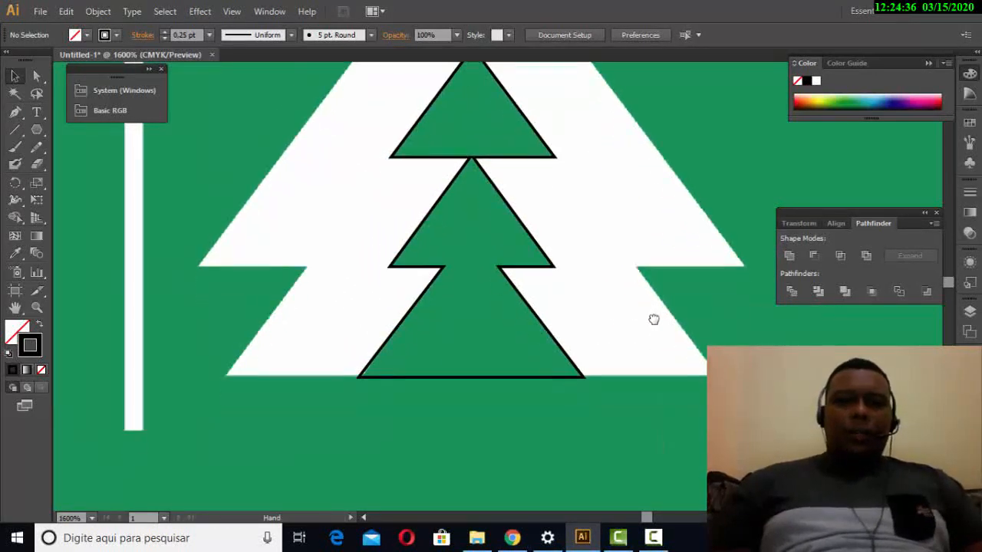
scroll(661, 325, "up", 2)
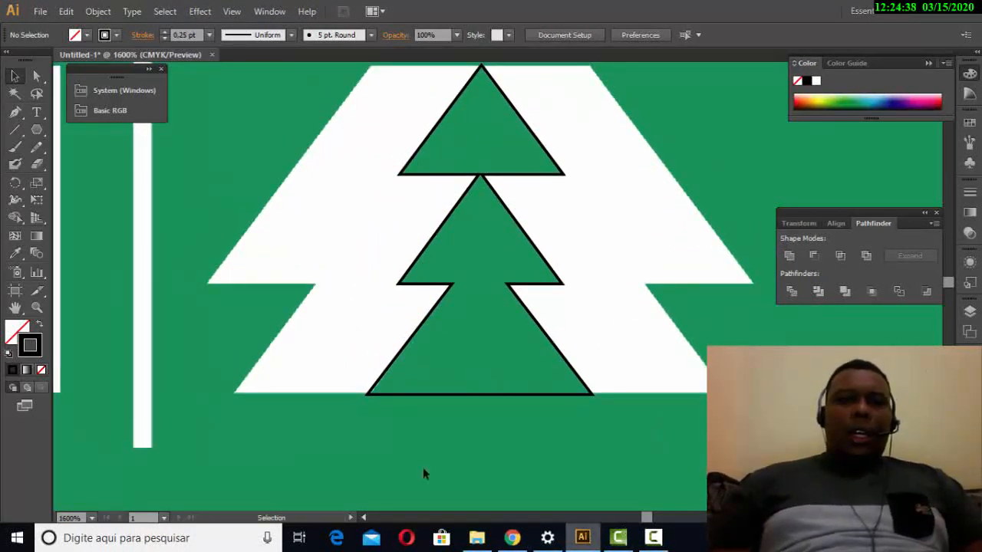
scroll(345, 285, "up", 4)
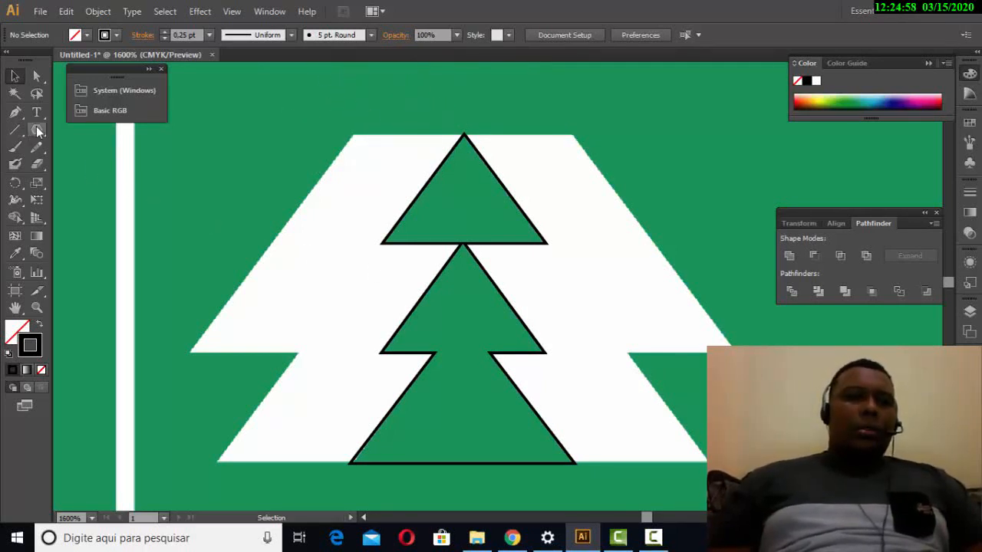
left_click(38, 131)
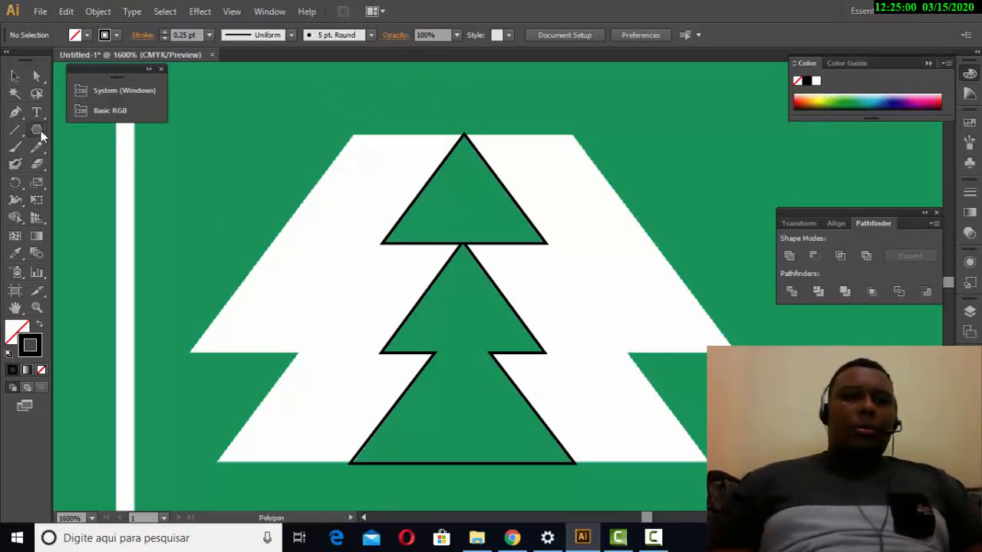
left_click_drag(41, 131, 98, 181)
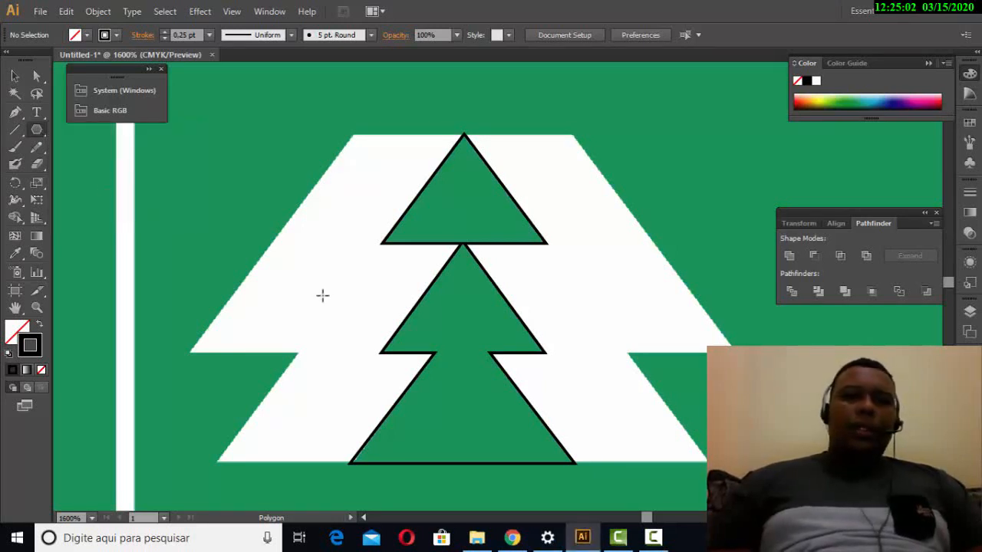
left_click(326, 216)
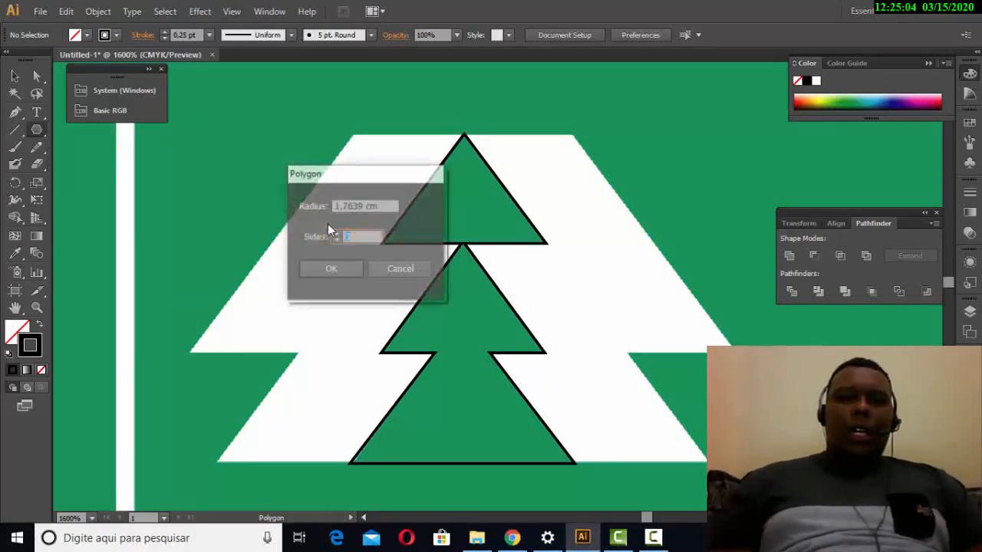
left_click(332, 269)
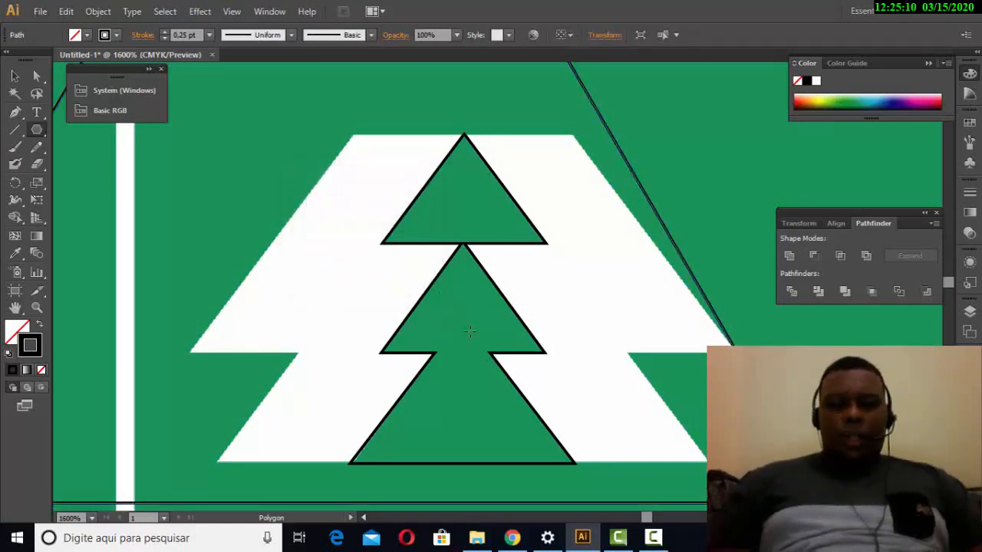
Scale the new triangle down and place its lower-left corner on the outer corner of the upper white shape.
scroll(470, 331, "down", 5)
key("v")
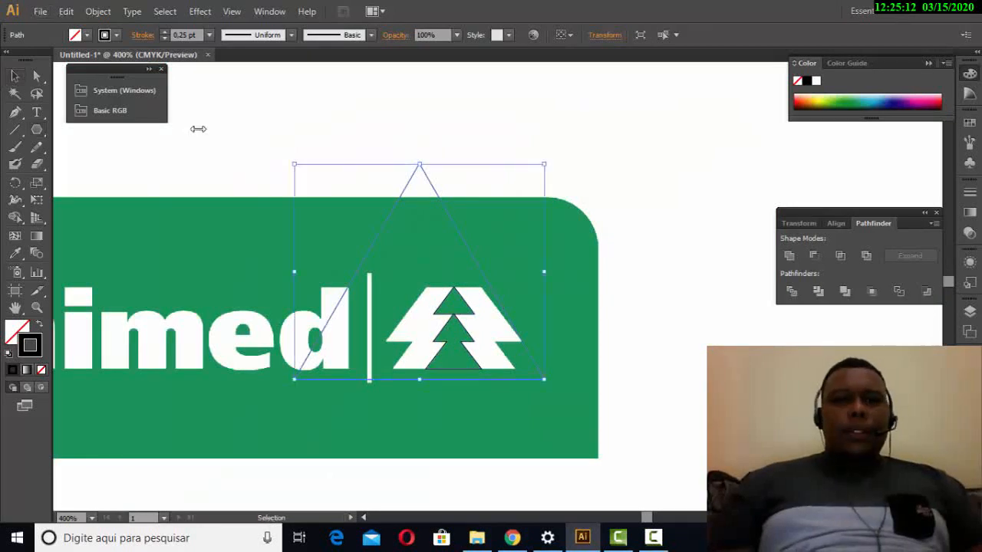
left_click_drag(294, 164, 396, 252)
scroll(473, 264, "up", 3)
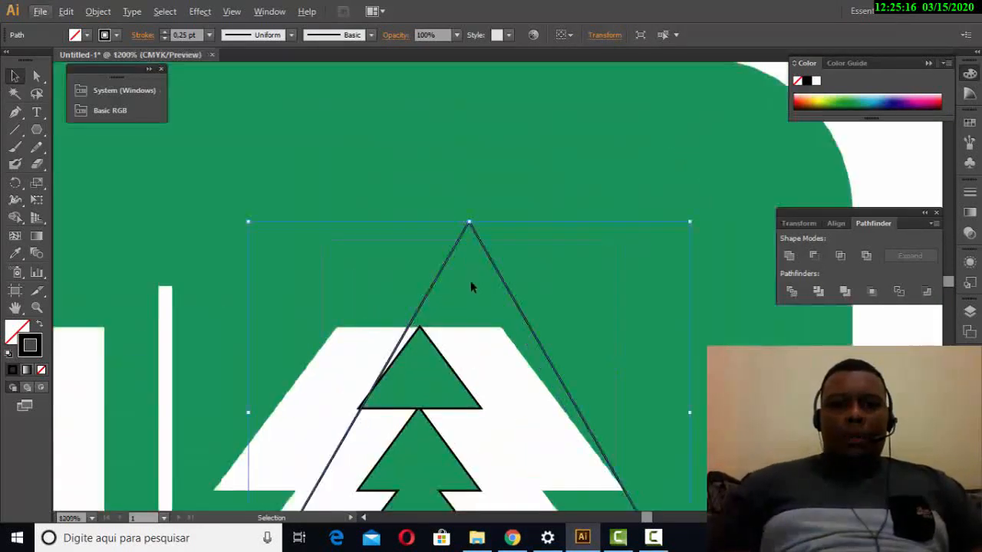
left_click_drag(578, 154, 578, 148)
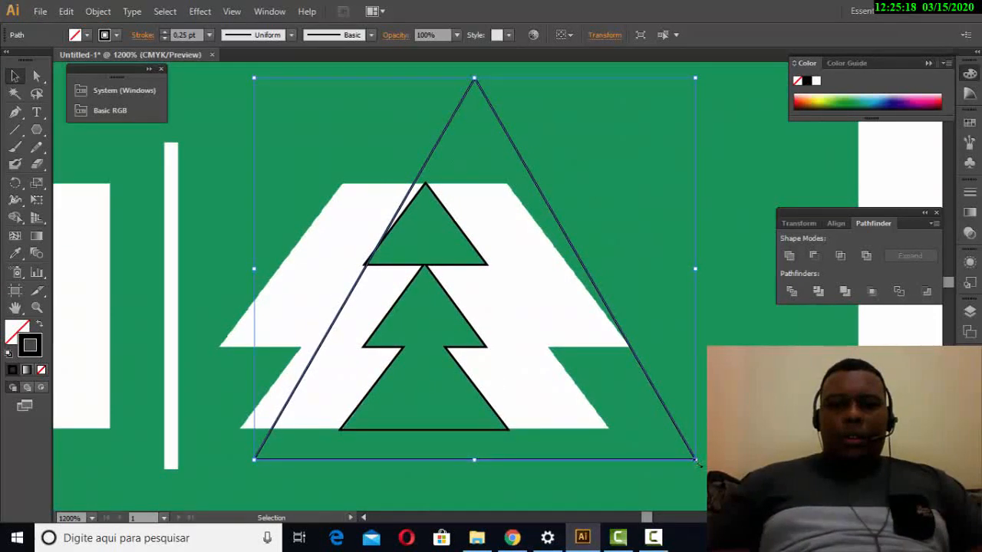
left_click_drag(697, 462, 538, 323)
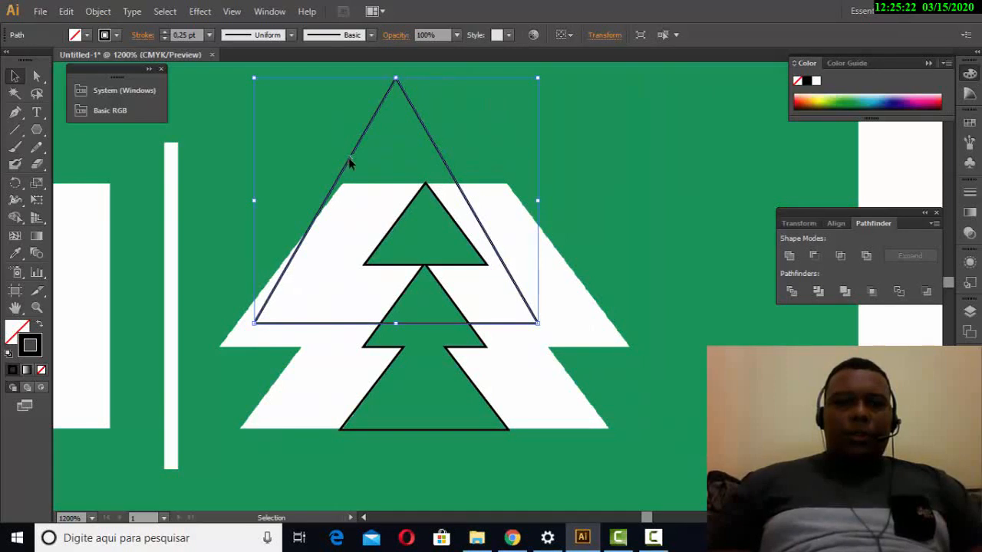
left_click_drag(348, 158, 314, 184)
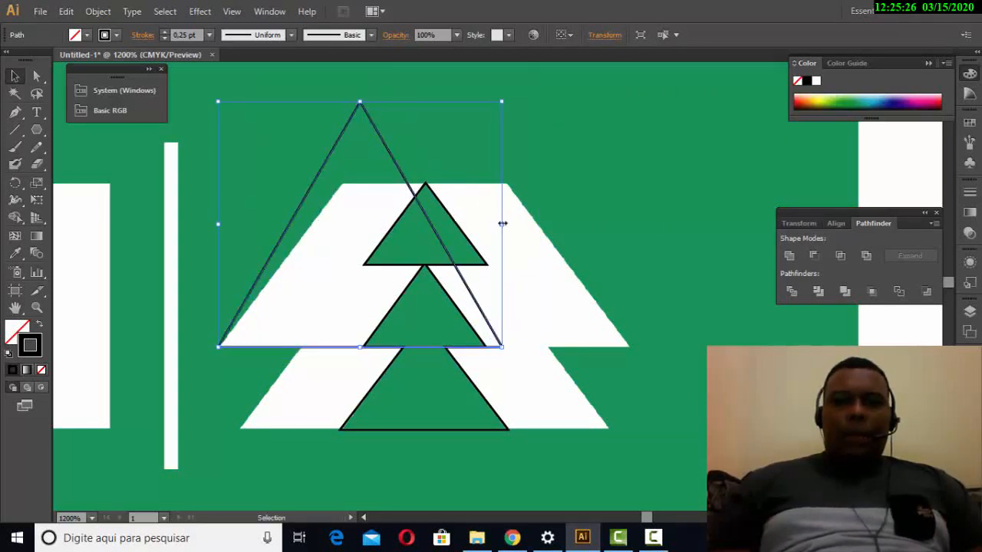
Widen the triangle to the upper white shape's right corner and raise its apex to match the slanted edges.
left_click_drag(520, 223, 648, 235)
scroll(454, 268, "up", 1, "alt")
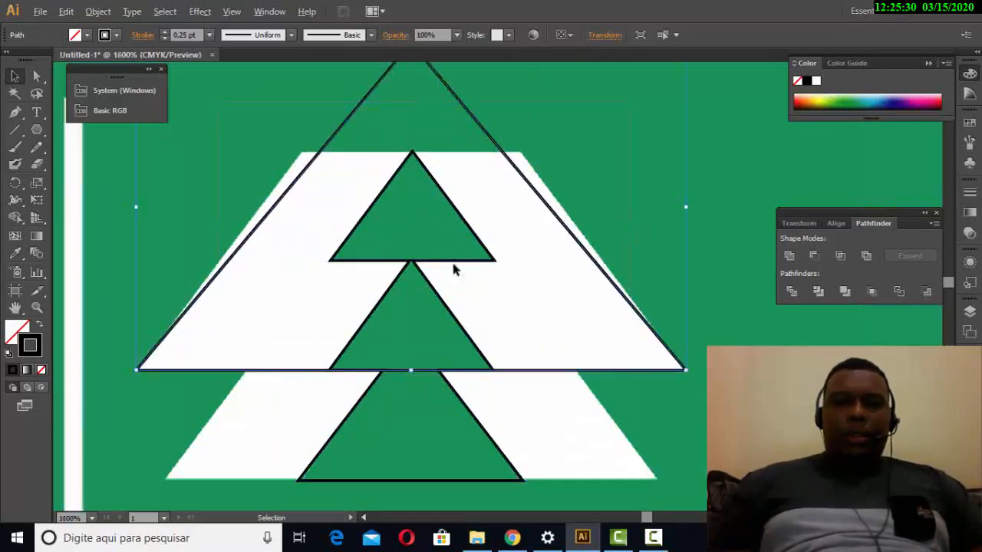
scroll(257, 356, "down", 1, "alt")
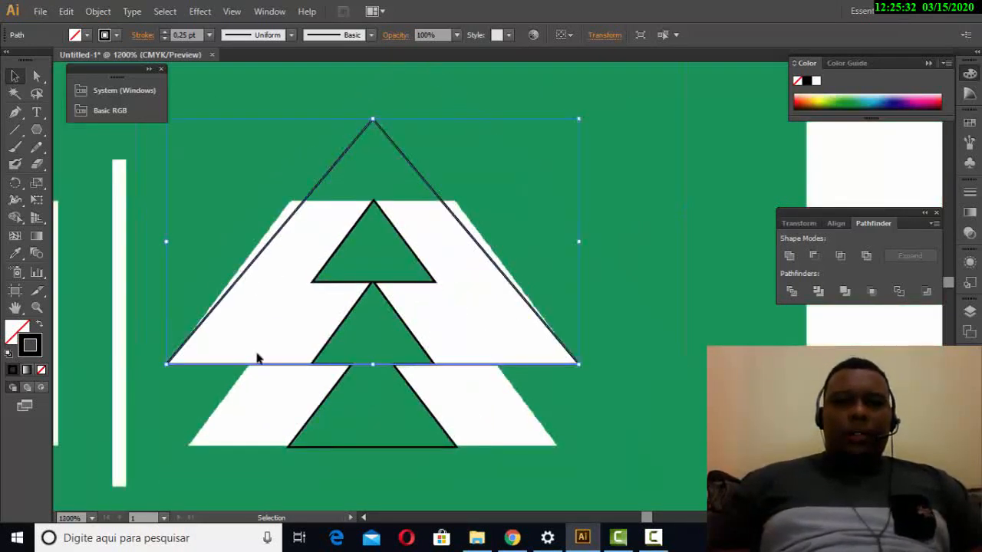
left_click_drag(373, 120, 384, 91)
left_click(683, 261)
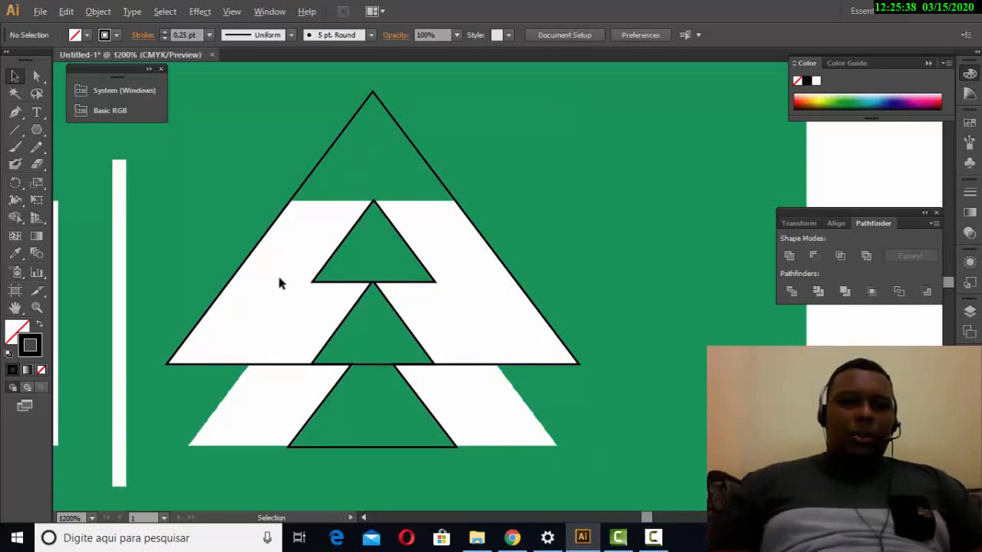
scroll(282, 273, "up", 1, "alt")
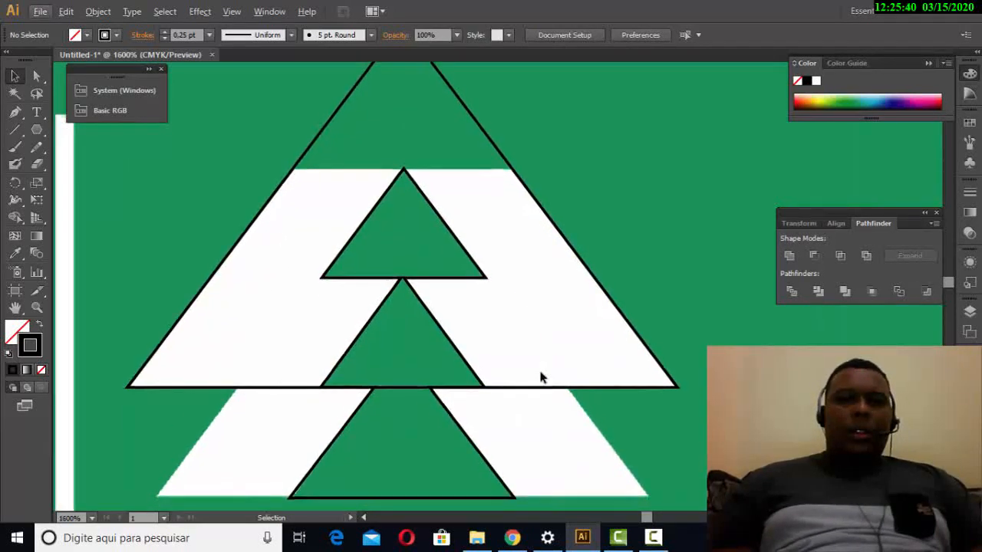
scroll(542, 377, "down", 1, "alt")
left_click(548, 259)
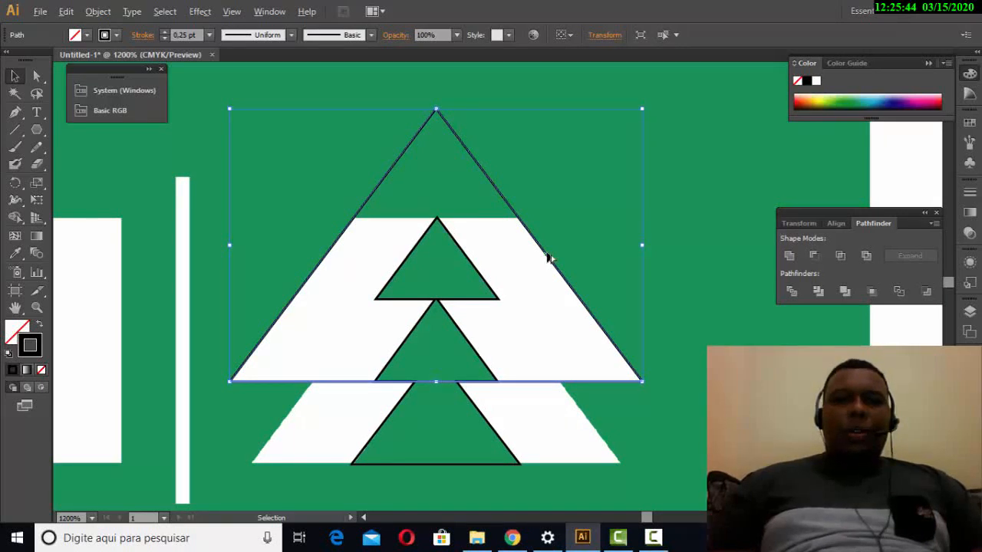
left_click_drag(547, 258, 564, 341)
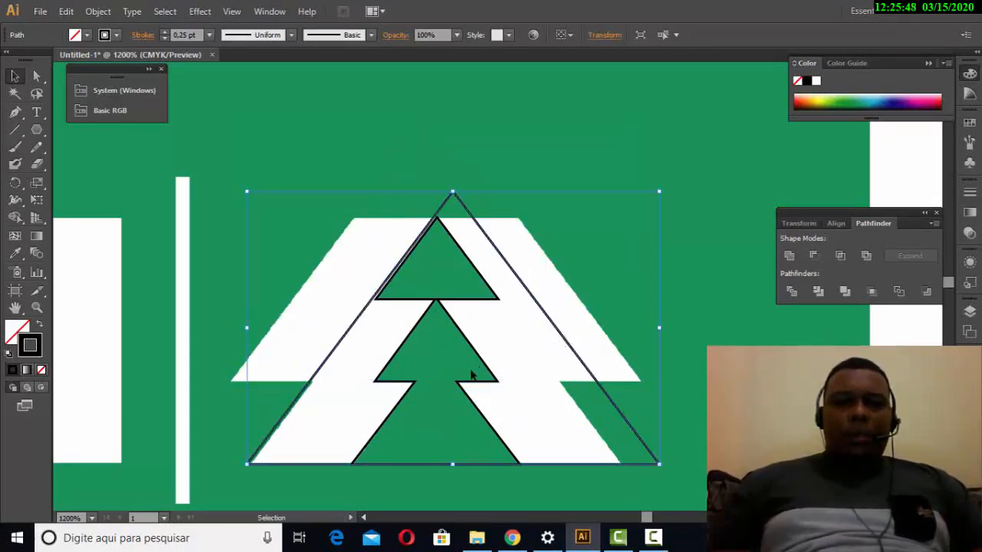
mouse_move(247, 329)
left_mouse_down()
mouse_move(262, 329)
mouse_move(250, 328)
left_mouse_up()
left_click(660, 326)
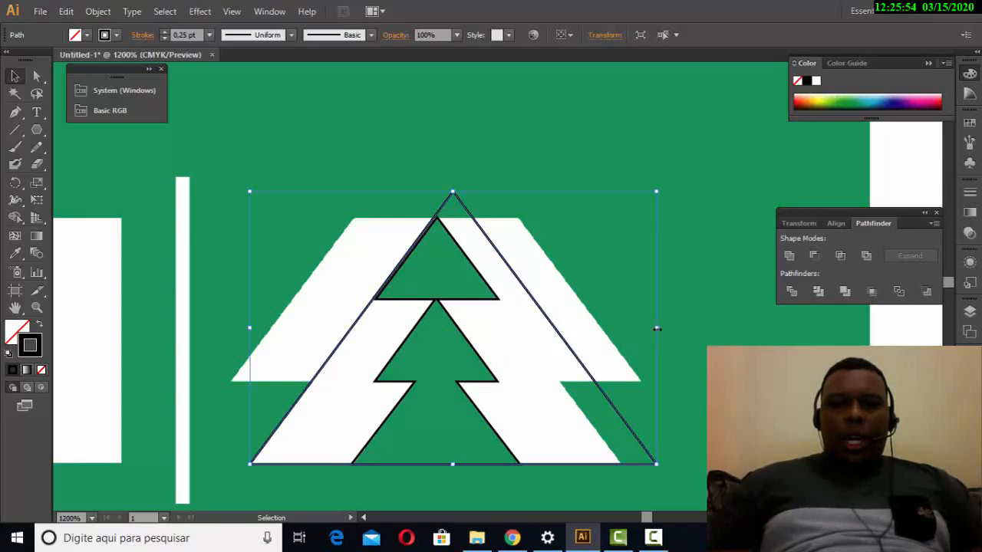
left_click_drag(655, 329, 624, 336)
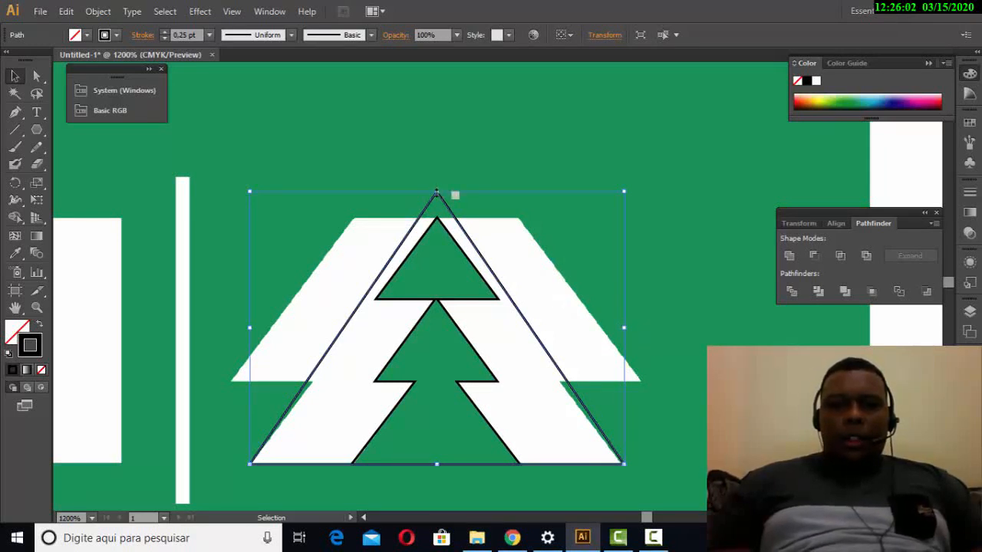
key("a")
key("ctrl+z")
key("ctrl+z")
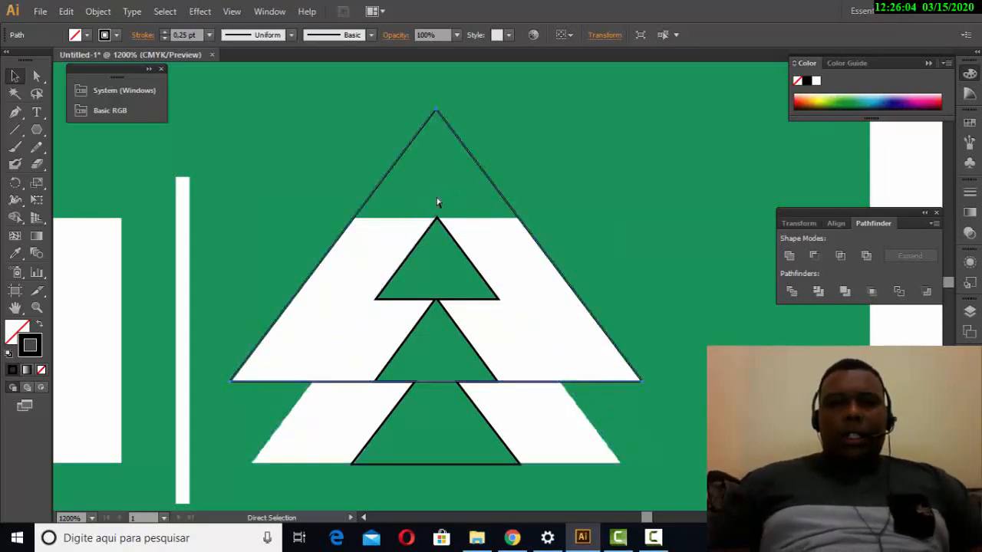
key("v")
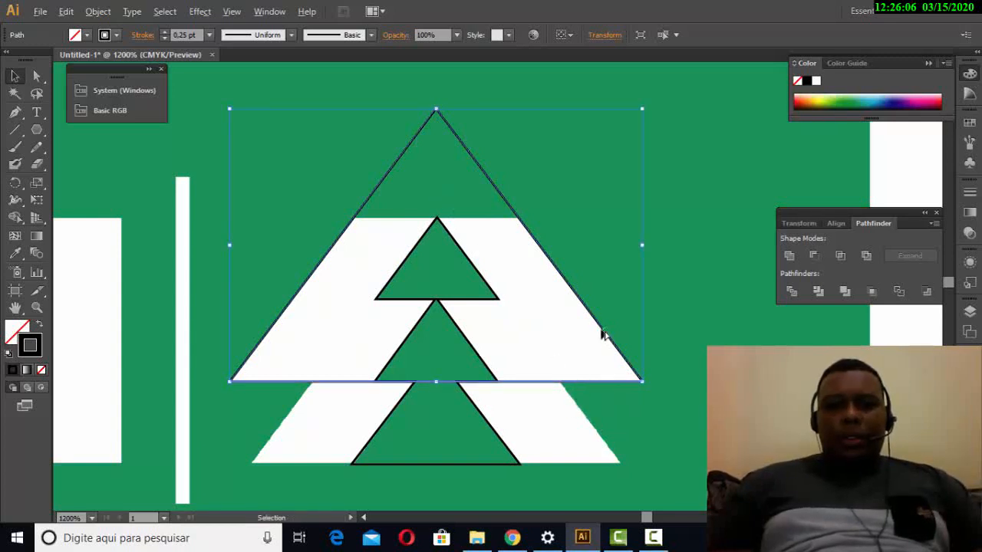
Copy the large triangle down to the lower white shape's base, narrowing the copy and lowering its apex to match the slanted edges.
left_click_drag(604, 334, 624, 412)
scroll(513, 434, "up", 2, "alt")
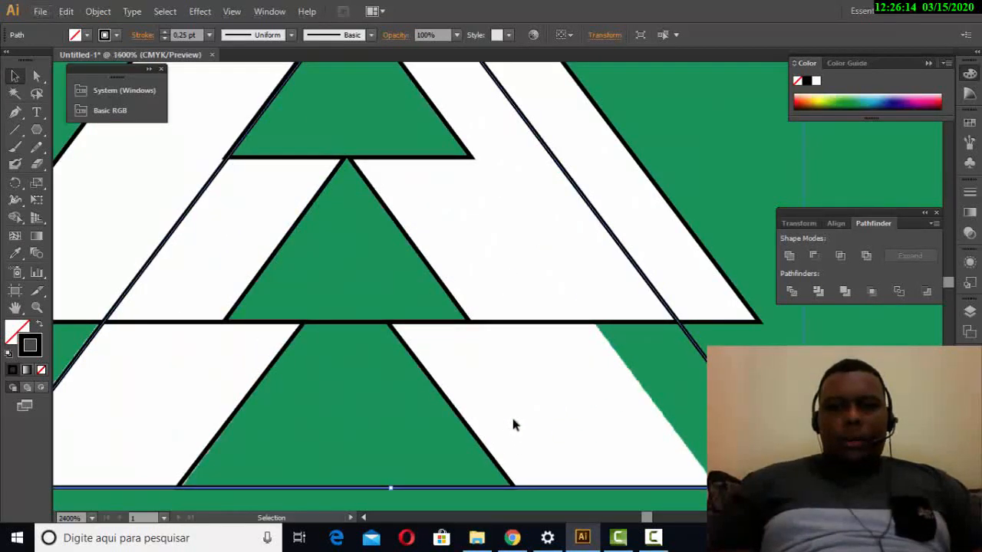
scroll(511, 414, "down", 1, "alt")
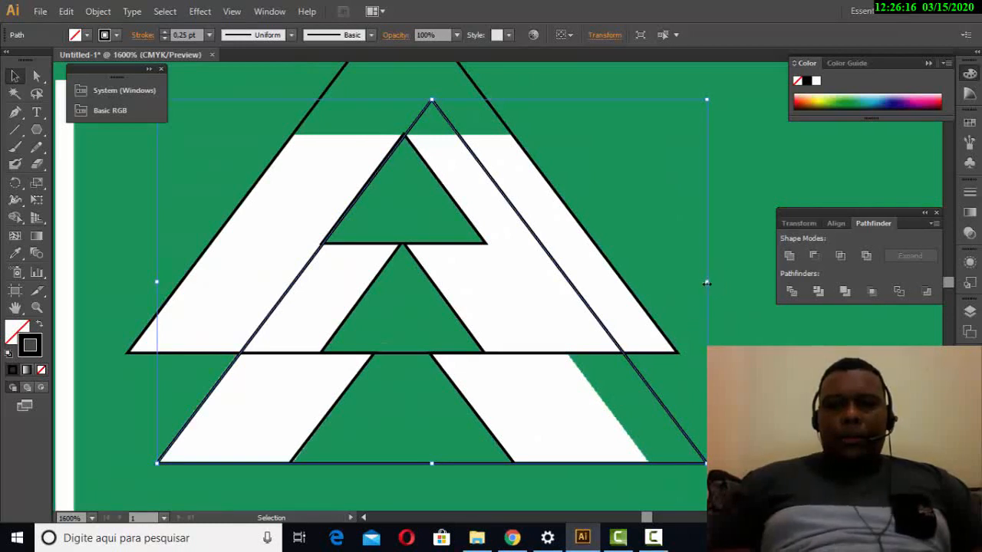
left_click_drag(707, 283, 649, 289)
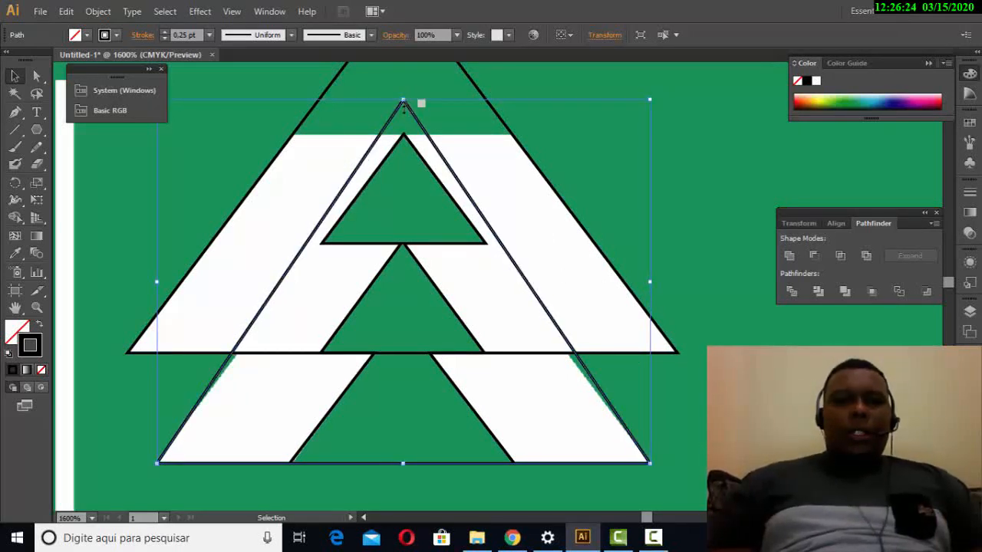
left_click_drag(403, 106, 381, 129)
left_click(680, 456)
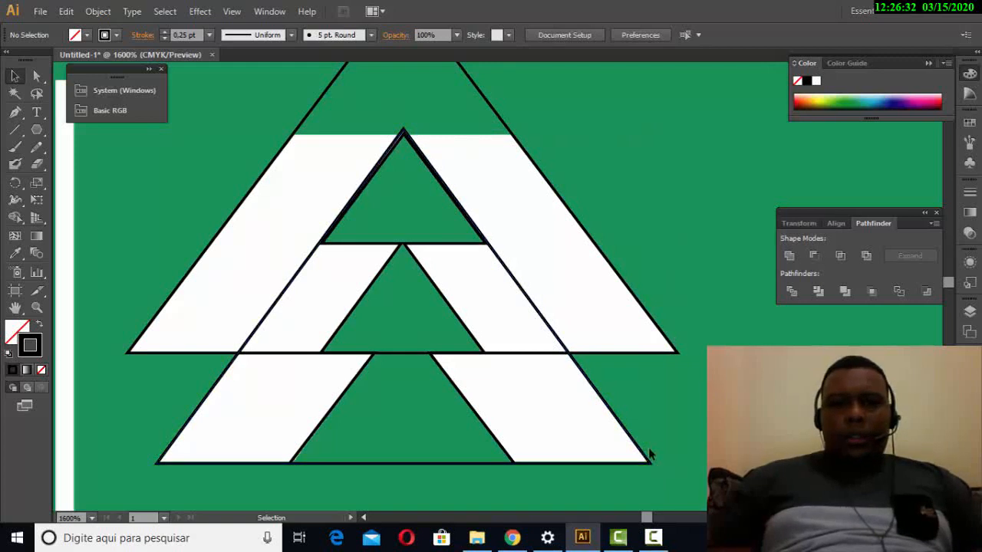
Unite the two large outer triangles into a single stepped outline with the Unite shape mode.
scroll(602, 336, "down", 1)
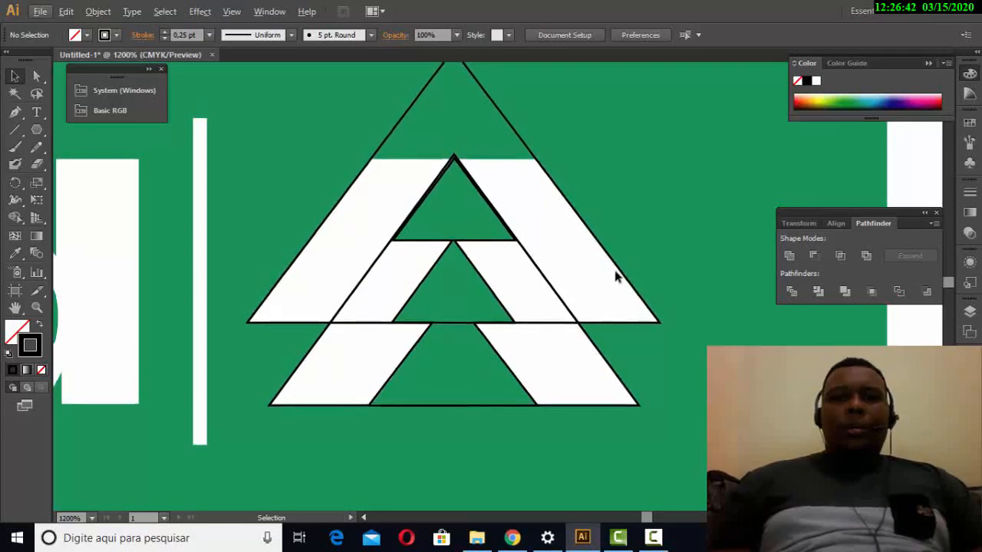
left_click(588, 247)
scroll(608, 247, "up", 2)
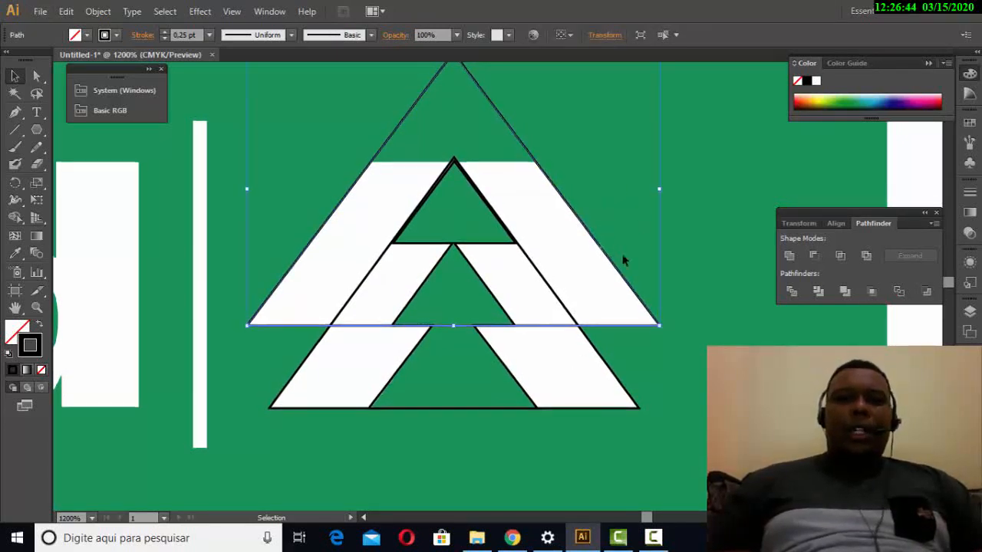
left_click(607, 372)
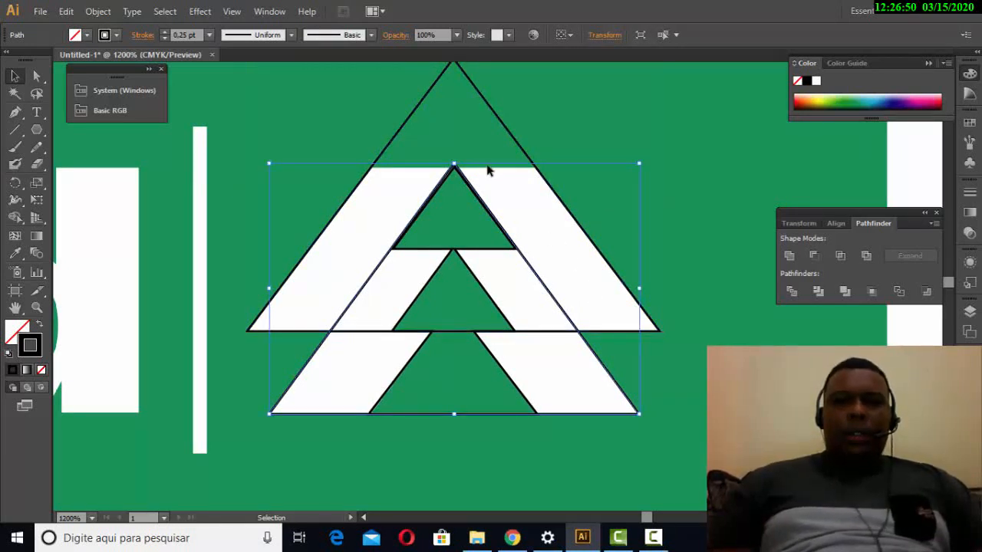
left_click(495, 115, "shift")
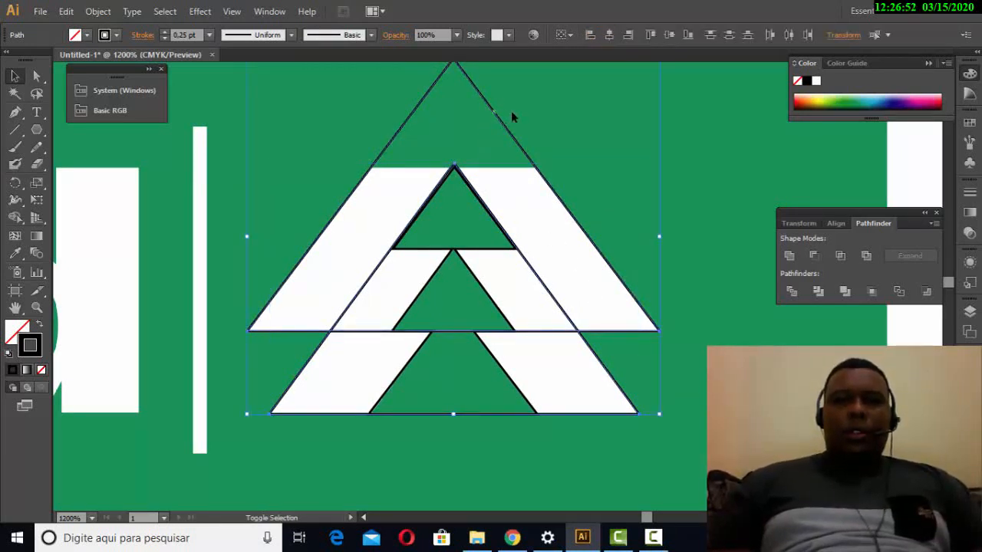
left_click(672, 329)
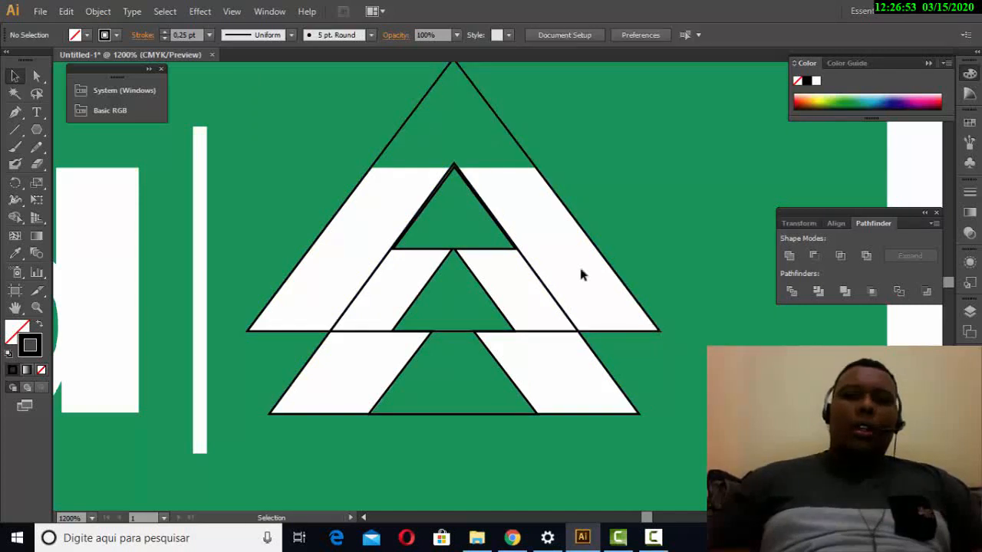
left_click(564, 205)
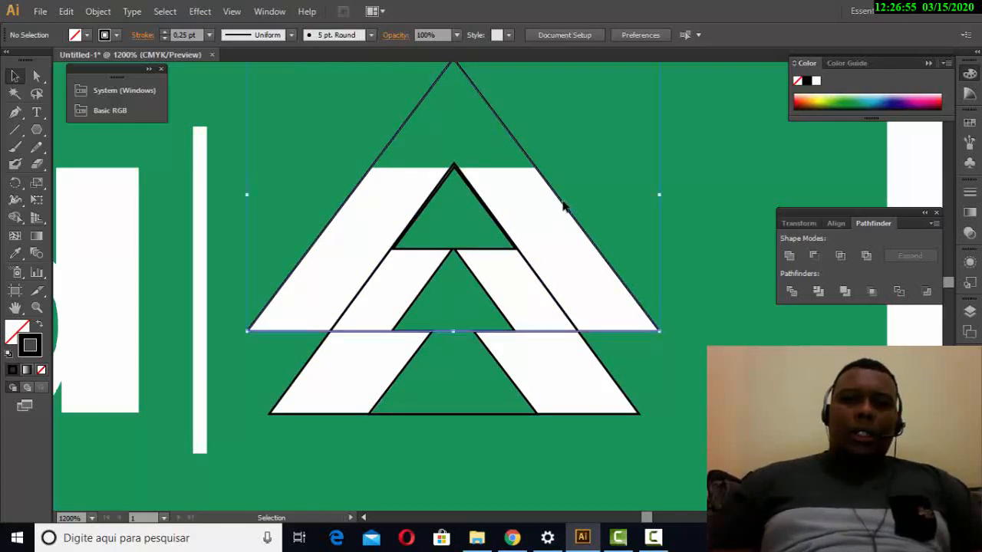
left_click(592, 355, "shift")
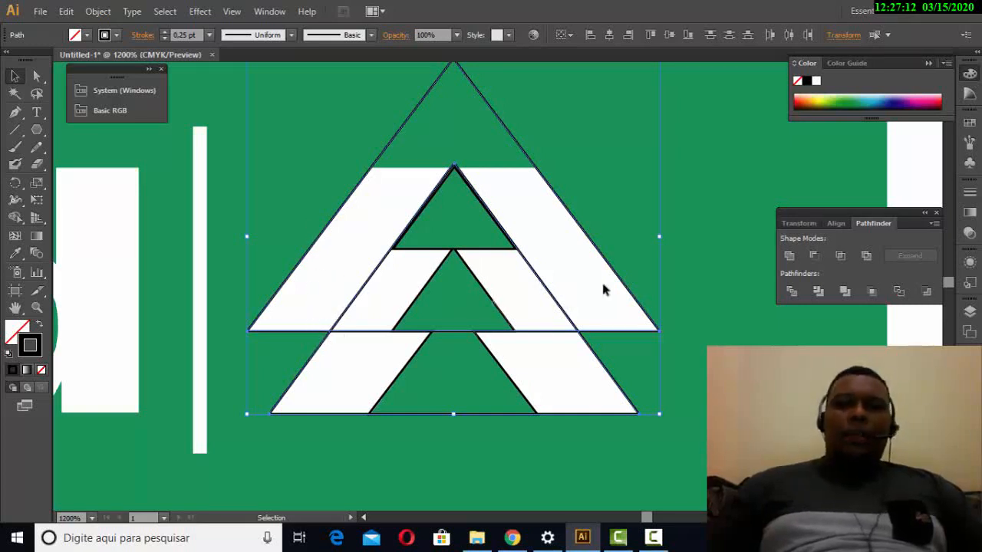
left_click(788, 256)
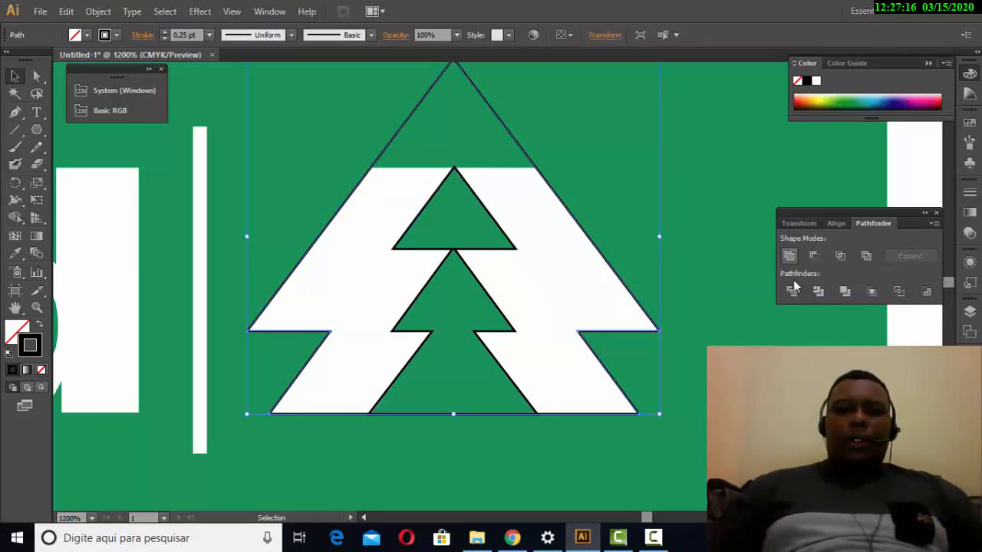
key("ctrl+shift+a")
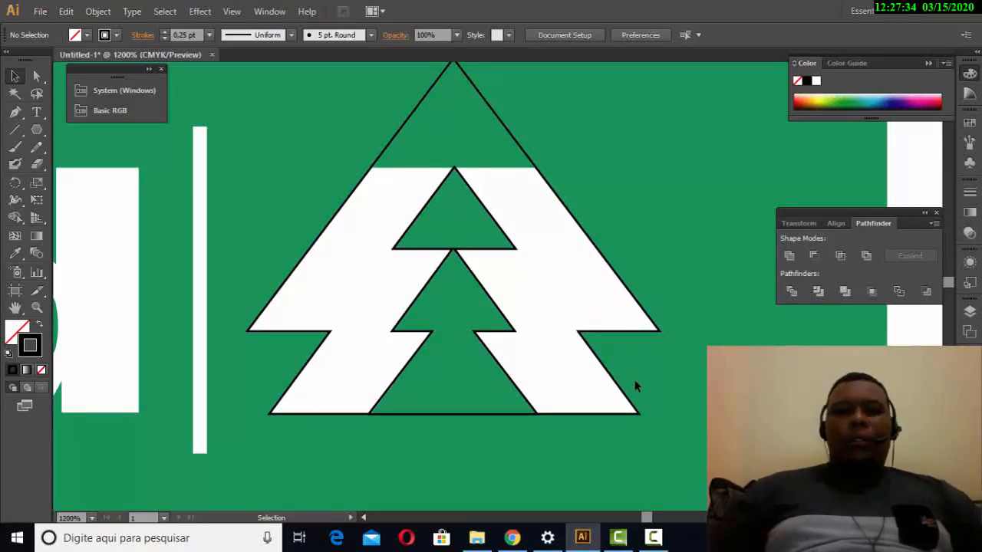
Draw a rectangle covering the outline's apex, with its lower edge along the flat top of the white shapes.
scroll(636, 388, "up", 1)
scroll(637, 387, "up", 3)
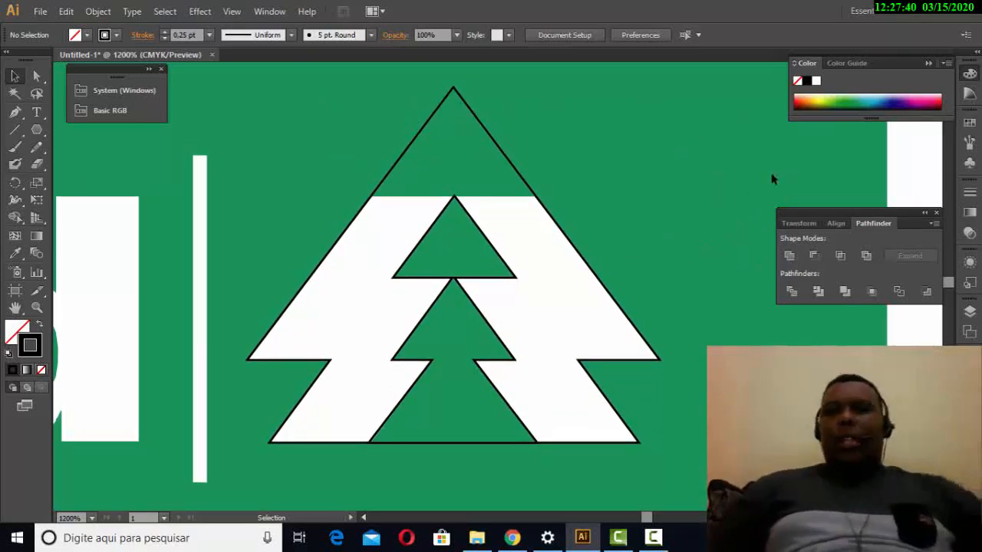
left_click(37, 129)
left_click(65, 128)
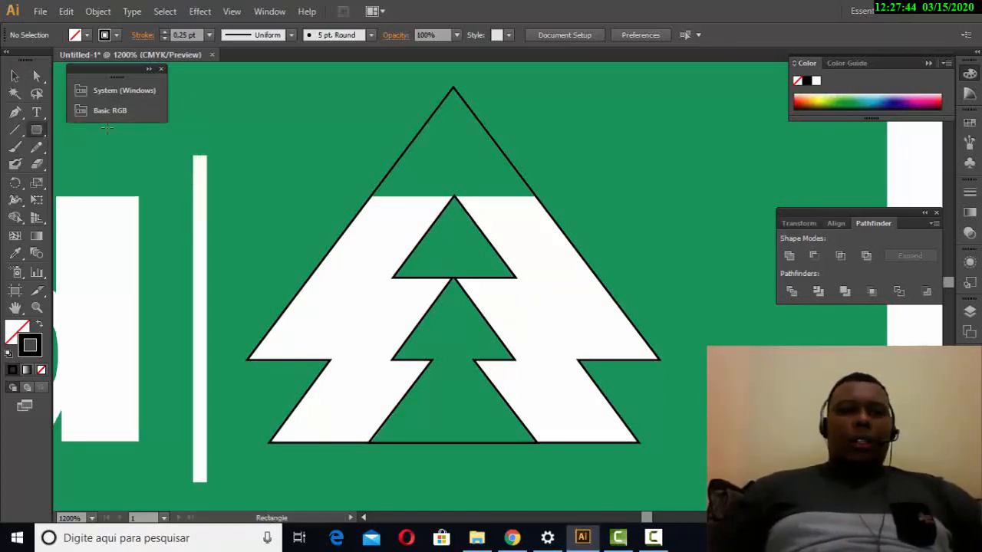
left_click_drag(409, 185, 612, 195)
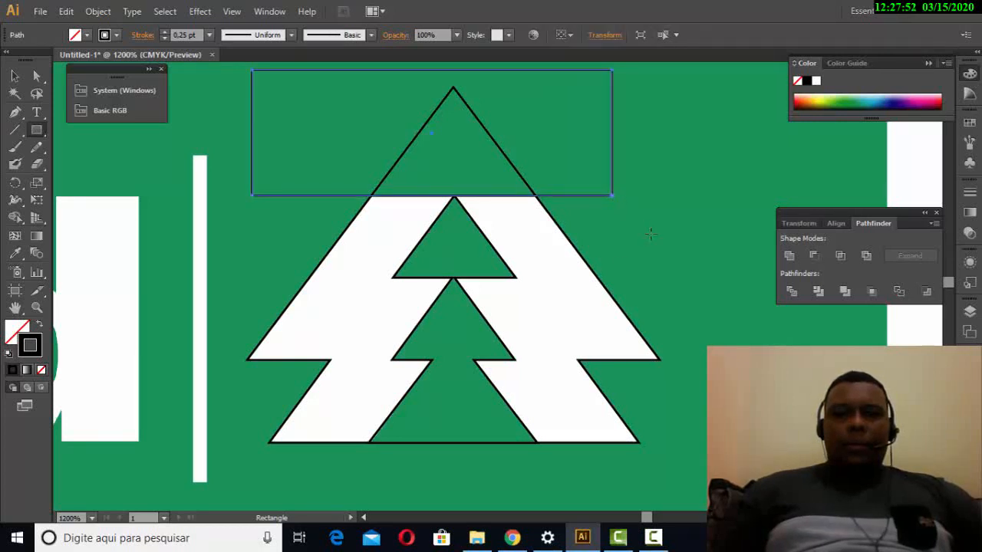
Give the rectangle a red fill from the Basic RGB swatches and remove its stroke.
left_click(132, 90)
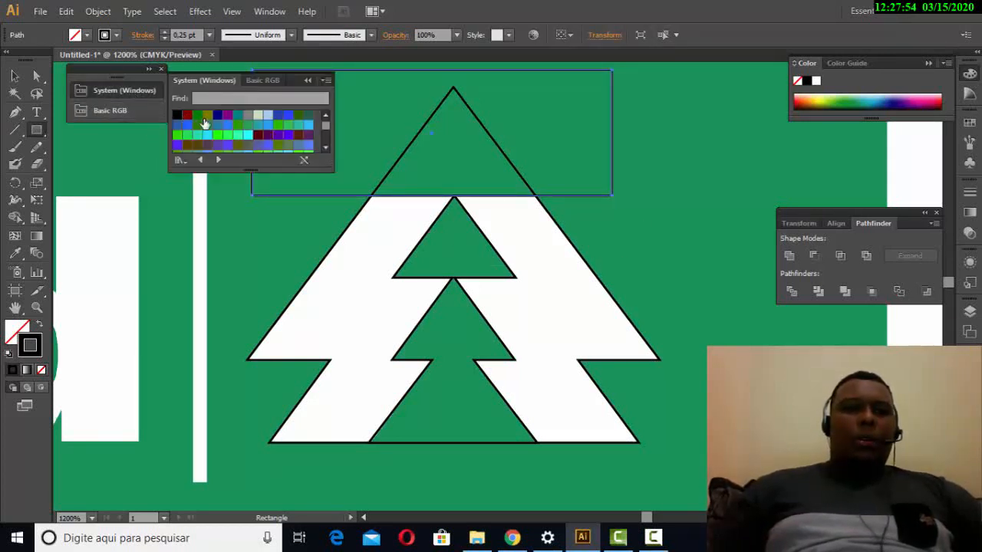
left_click(130, 107)
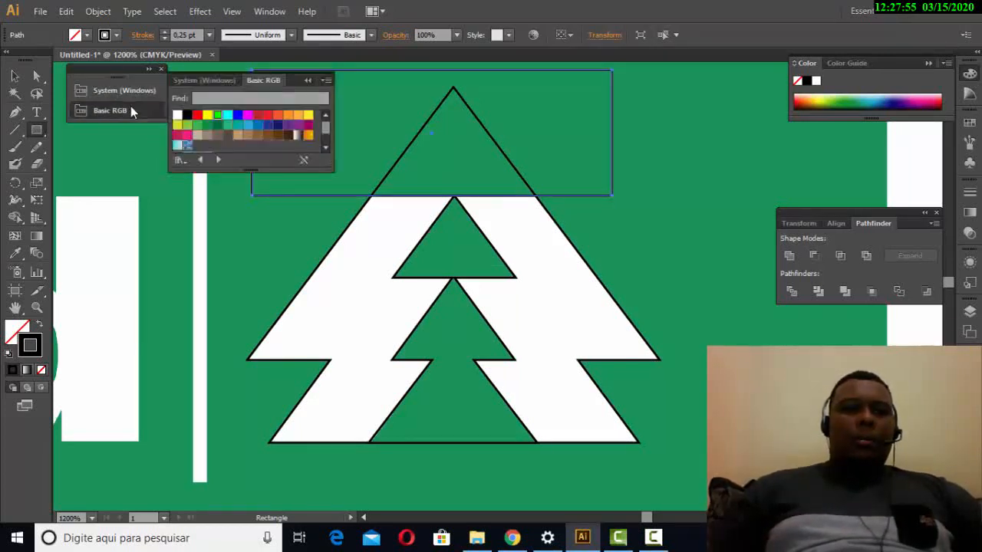
left_click(198, 115)
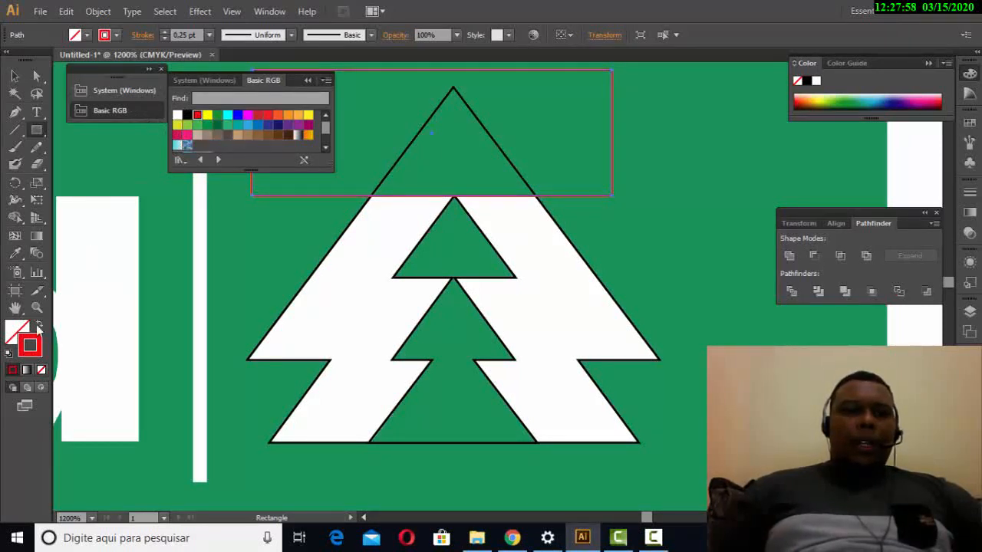
left_click(13, 371)
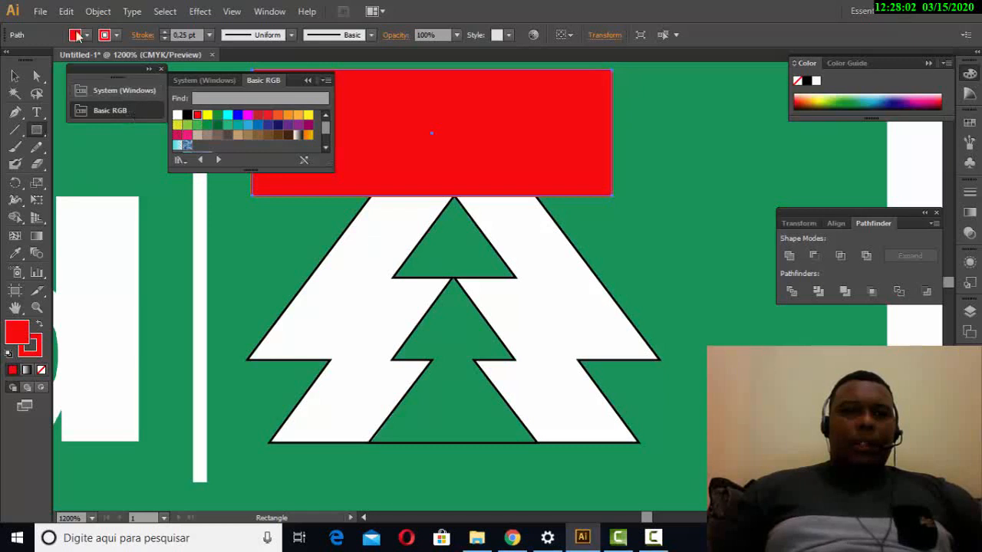
left_click(116, 34)
left_click(13, 60)
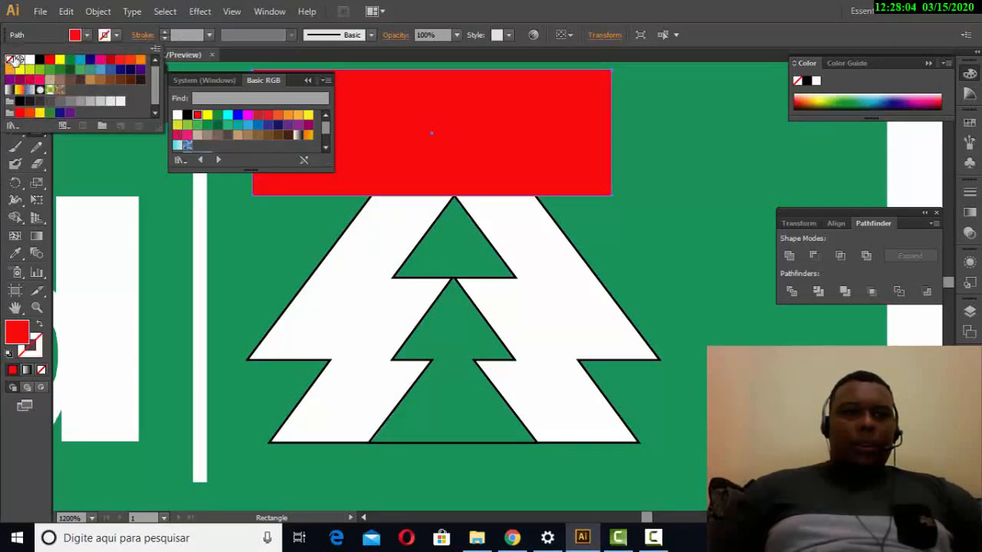
left_click(23, 36)
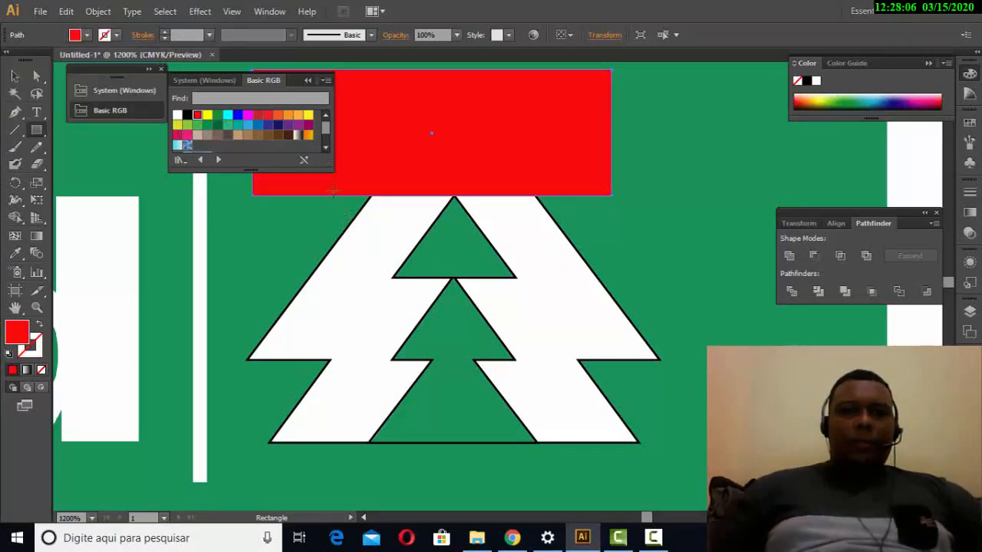
Move the red rectangle sideways so it sits roughly centred over the outline's apex.
left_click(15, 76)
left_click(237, 256)
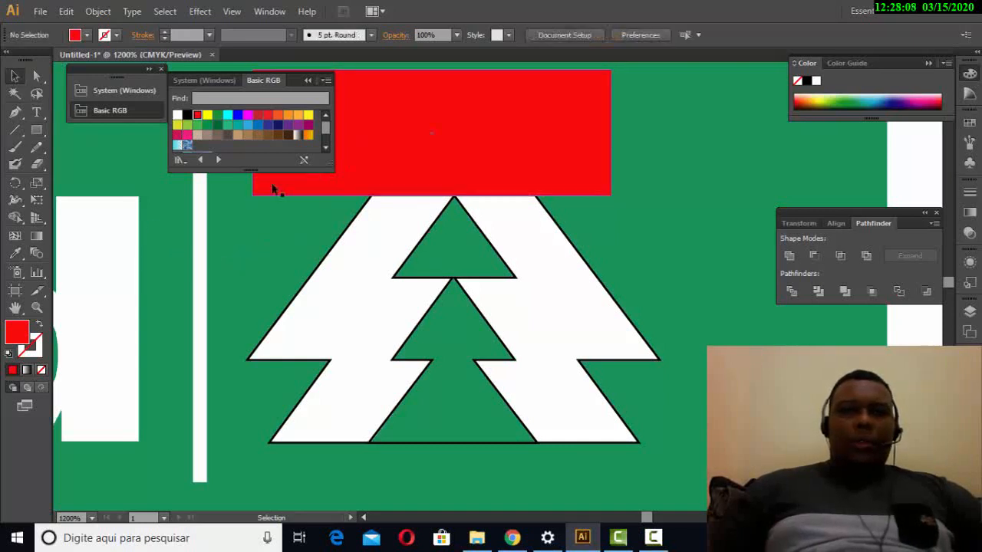
left_click(306, 82)
left_click(477, 161)
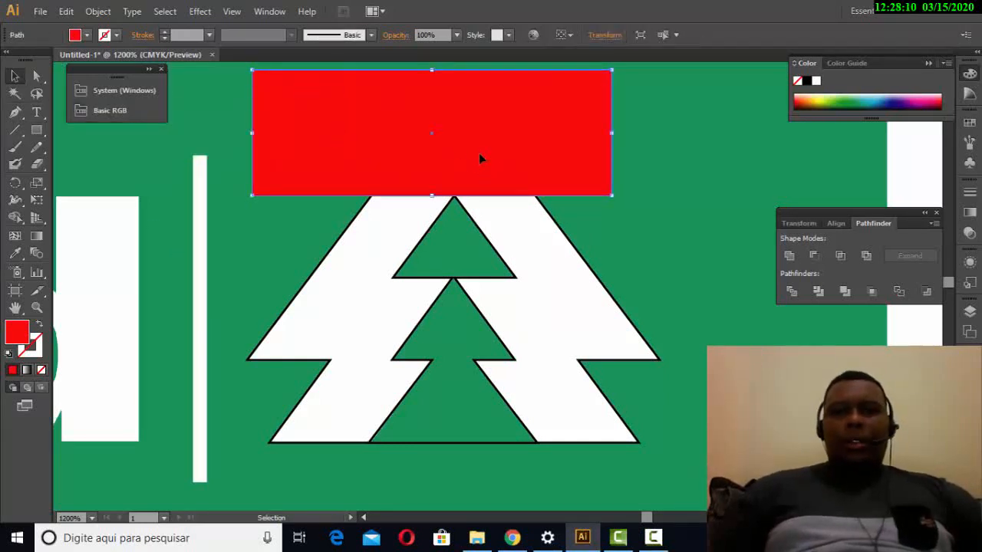
left_click_drag(475, 157, 476, 158)
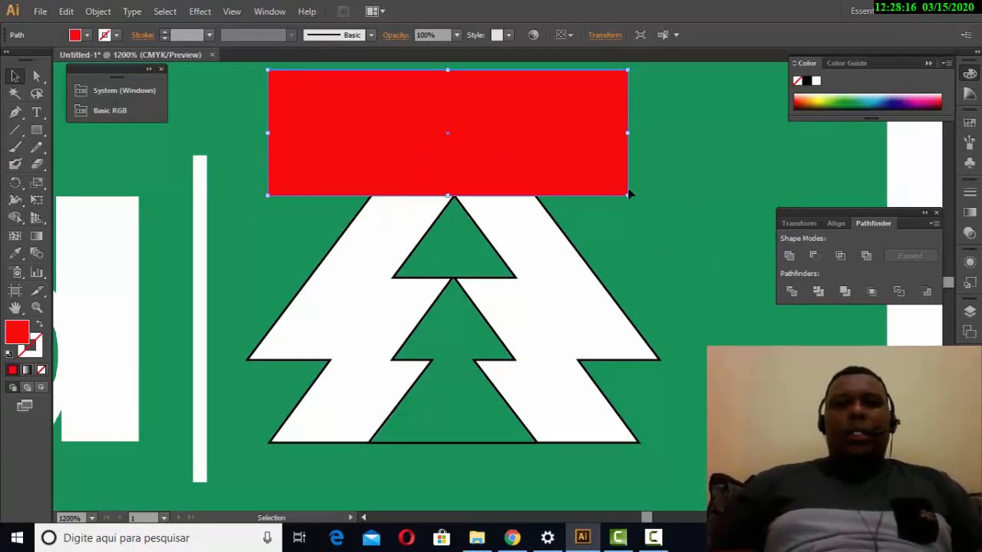
Subtract the red rectangle from the outer outline with Minus Front to cut the apex flat.
left_click(556, 226, "shift")
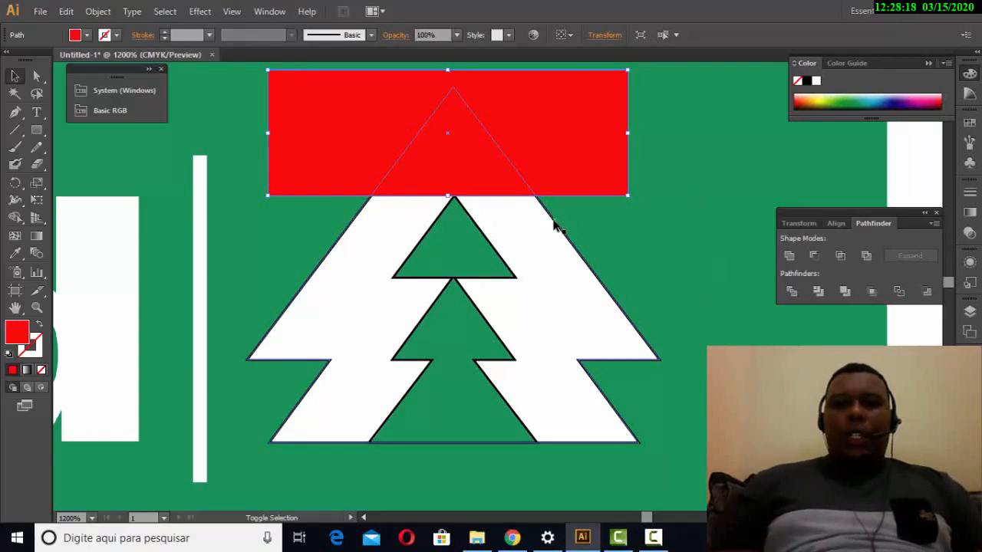
left_click(555, 227, "shift")
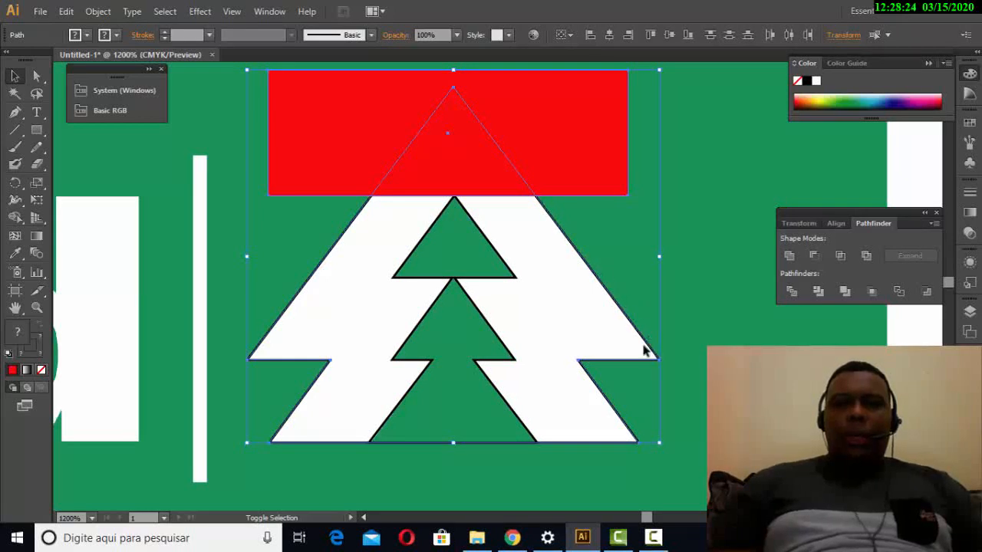
left_click(818, 258)
key("ctrl+z")
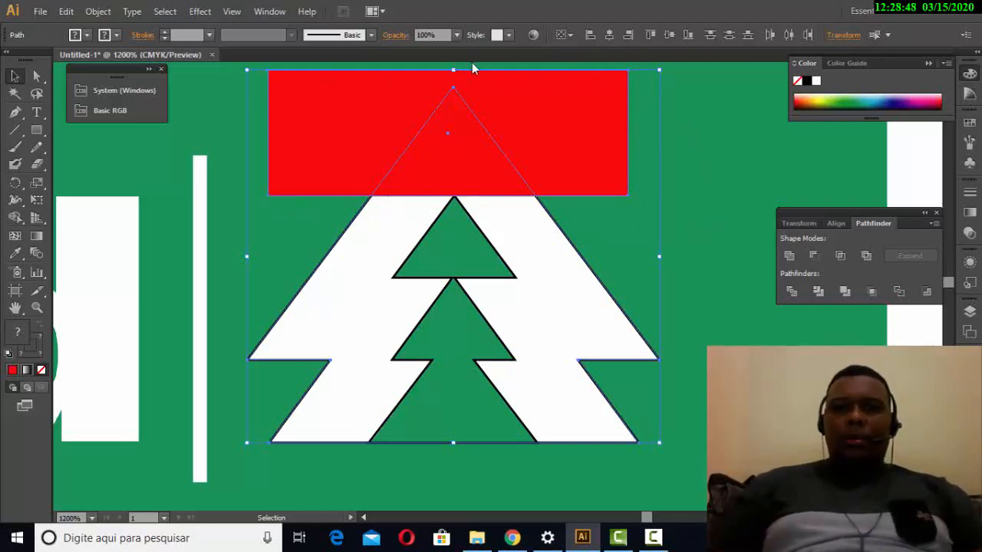
left_click(812, 258)
left_click(707, 318)
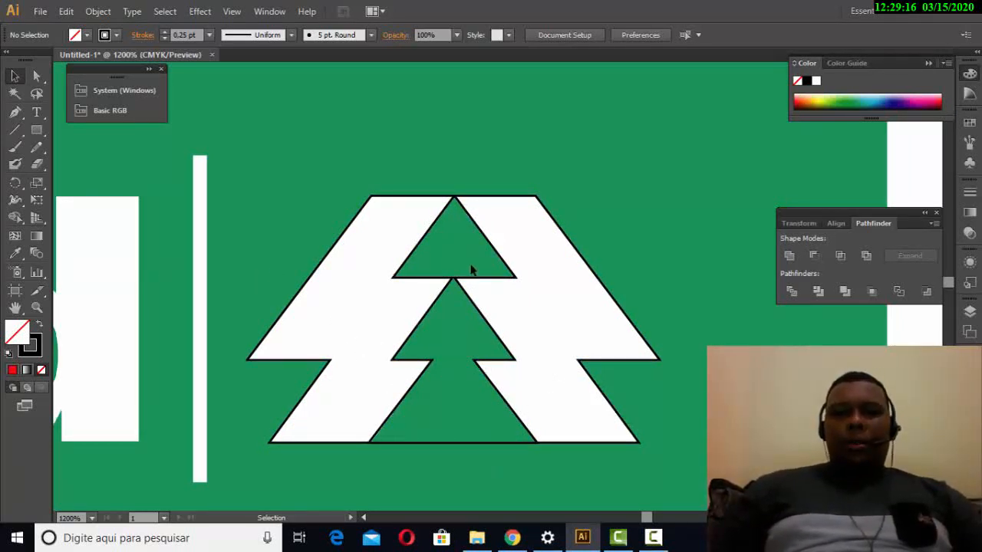
Select the inner tree and the outer outline together and try to subtract one from the other with Minus Front.
left_click(494, 283)
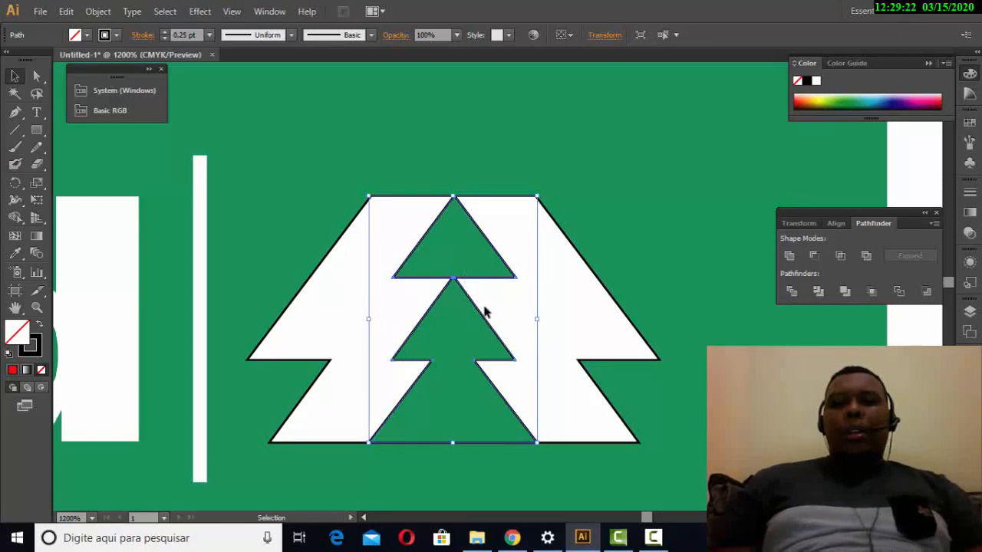
left_click(603, 291, "shift")
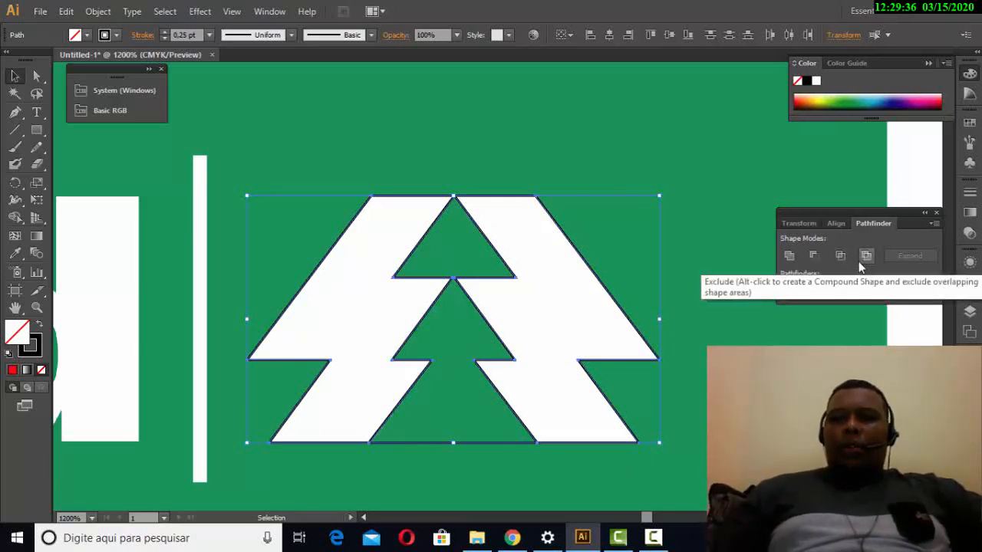
left_click(814, 264)
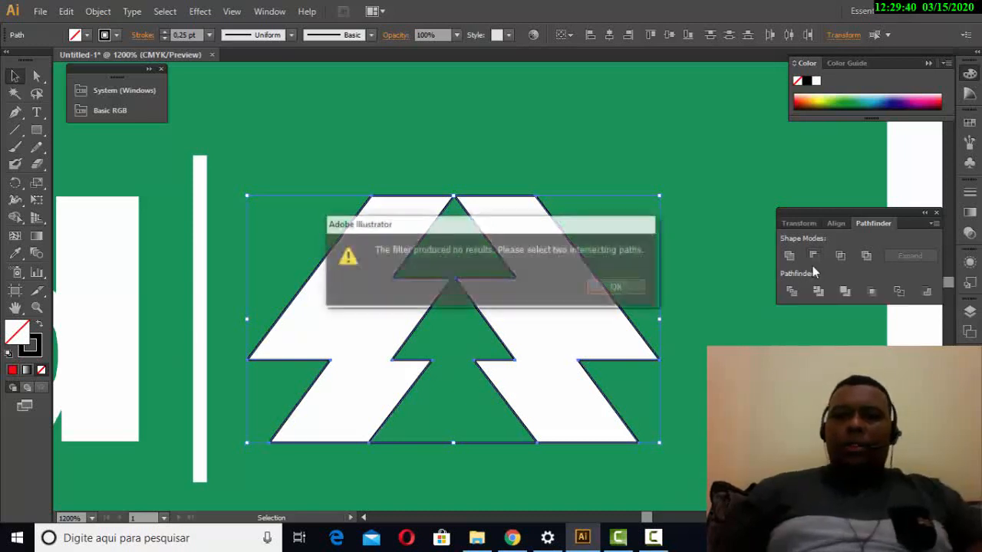
left_click(620, 289)
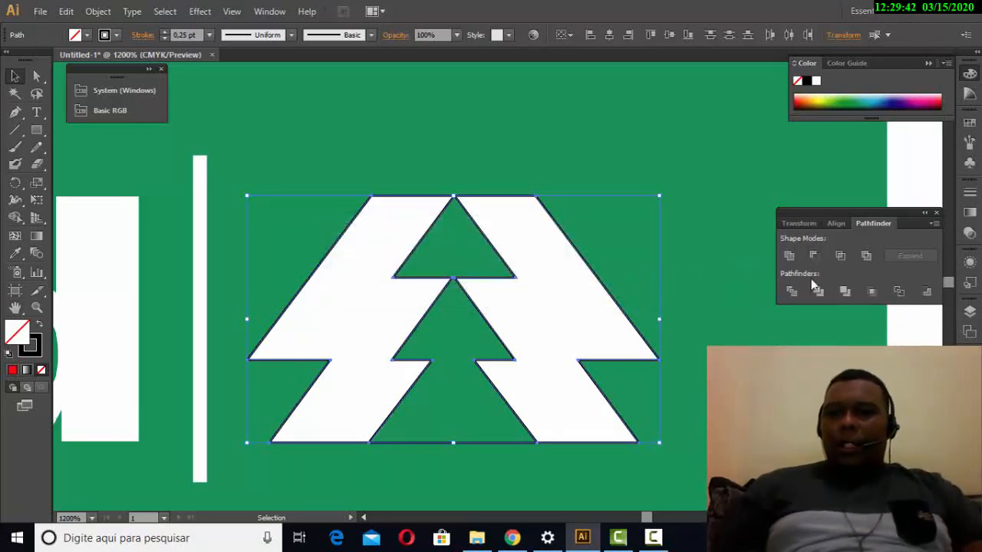
left_click(861, 292)
key("ctrl+z")
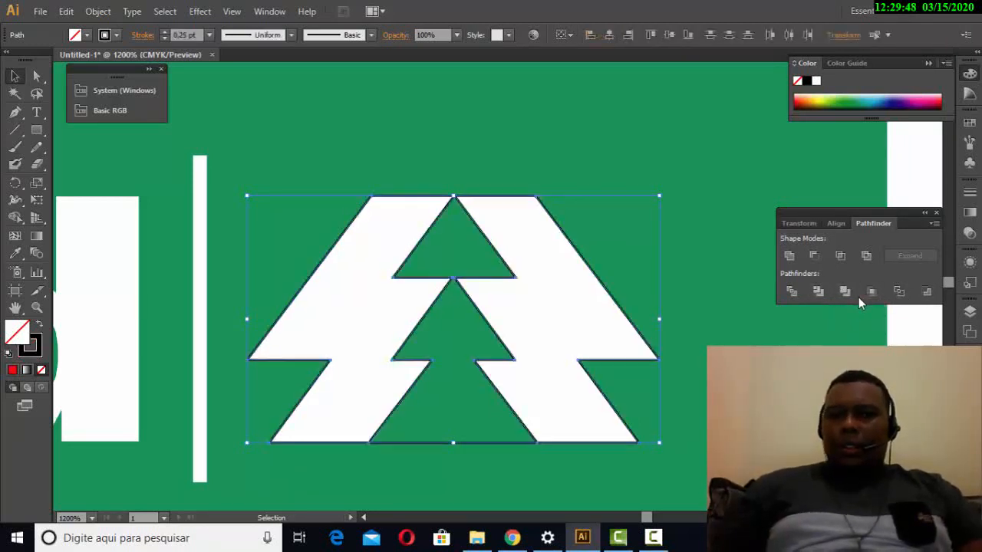
Cut the inner tree out of the outer outline with the Minus Back pathfinder and clear the selection.
left_click(926, 294)
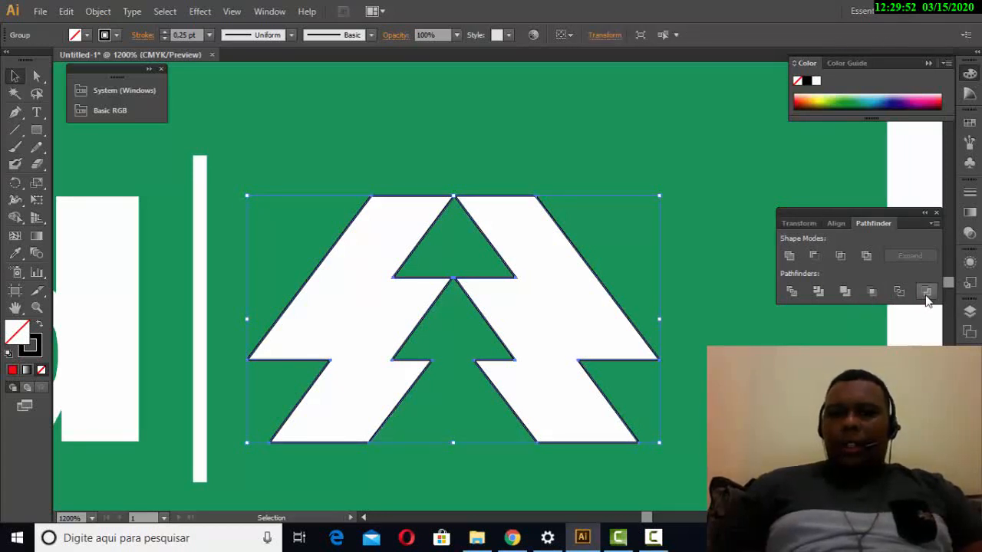
key("ctrl+z")
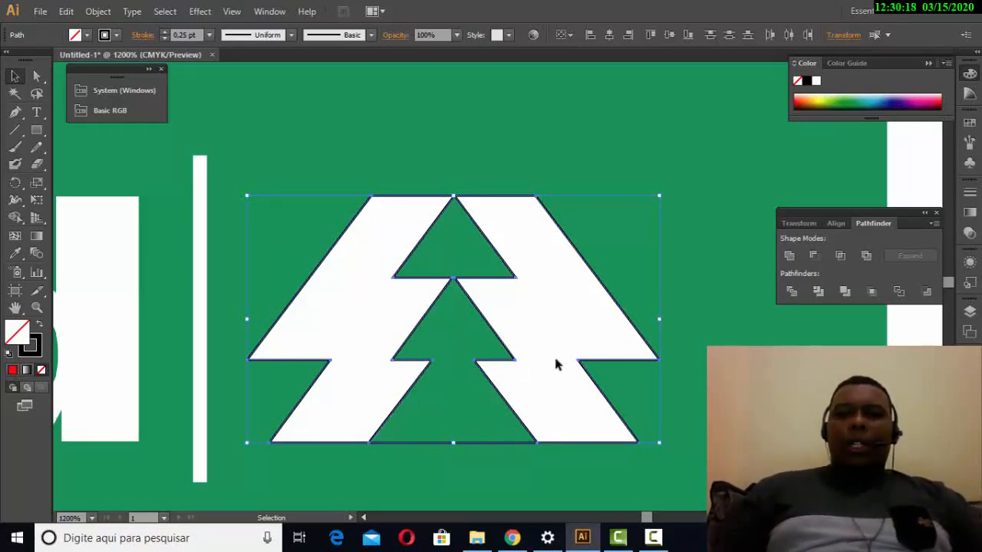
left_click(927, 292)
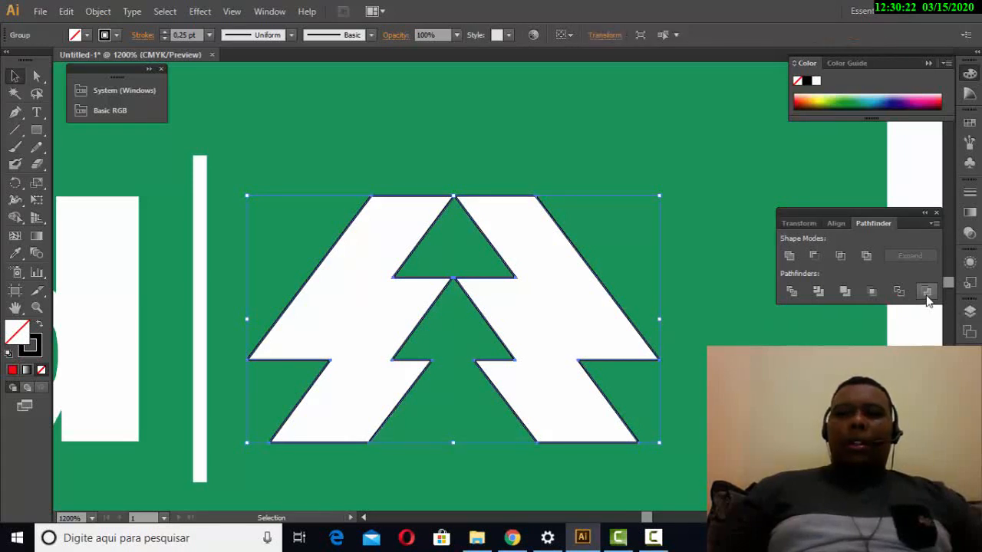
key("ctrl+shift+a")
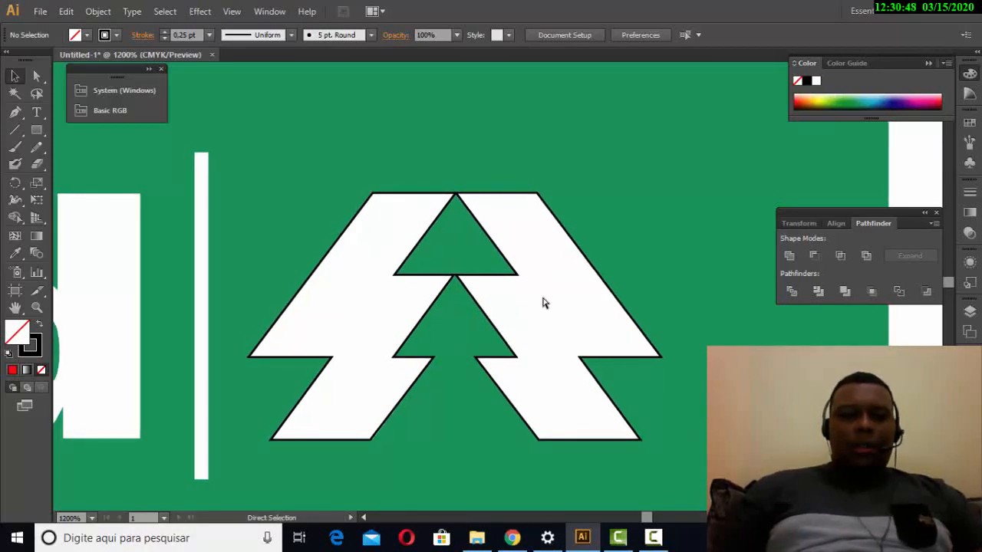
scroll(544, 304, "down", 2)
scroll(546, 299, "down", 1)
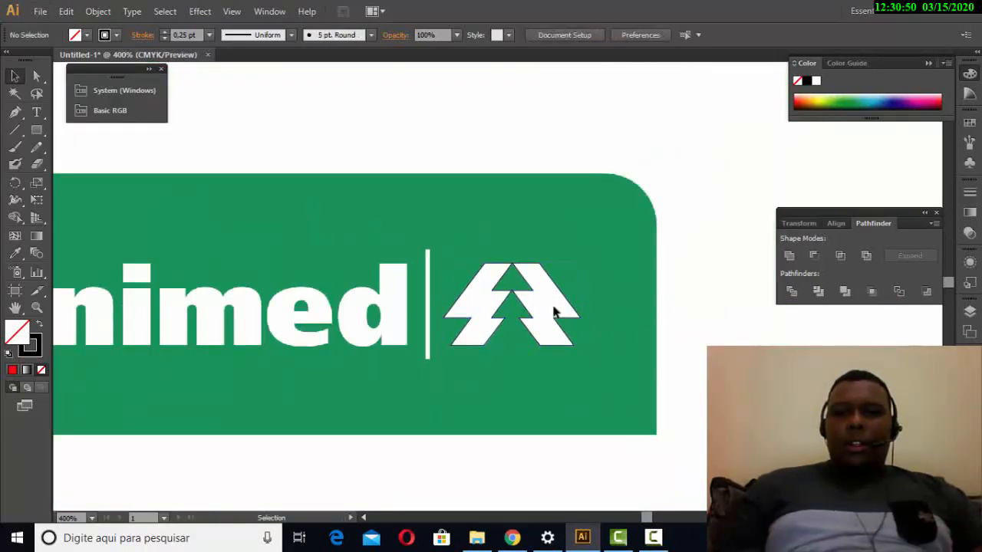
left_click_drag(713, 329, 690, 353)
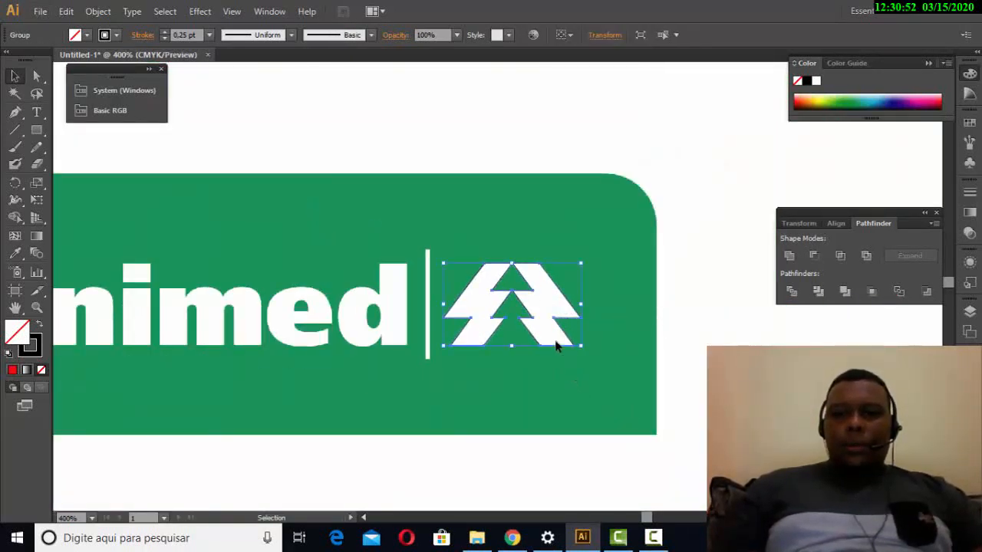
left_click_drag(555, 350, 777, 417)
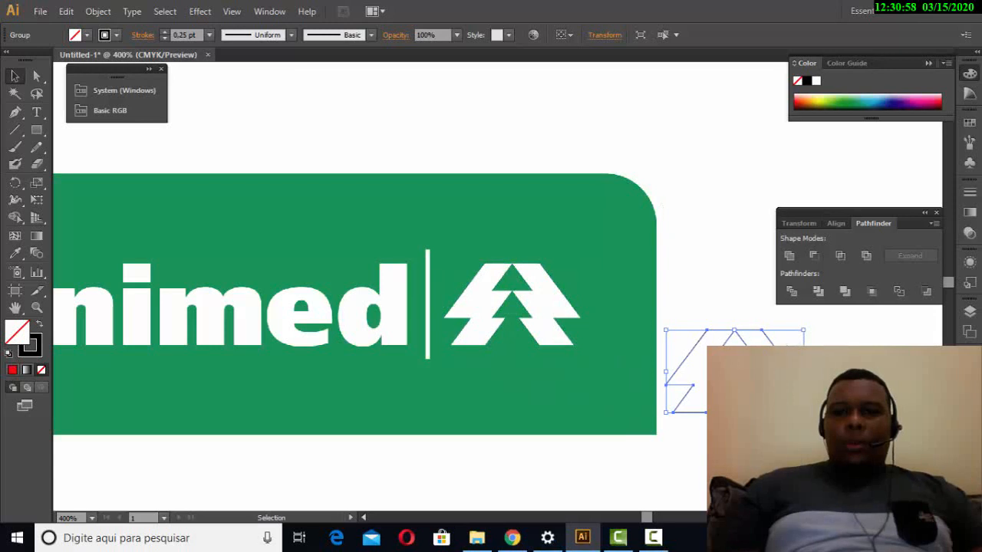
left_click_drag(772, 357, 537, 313)
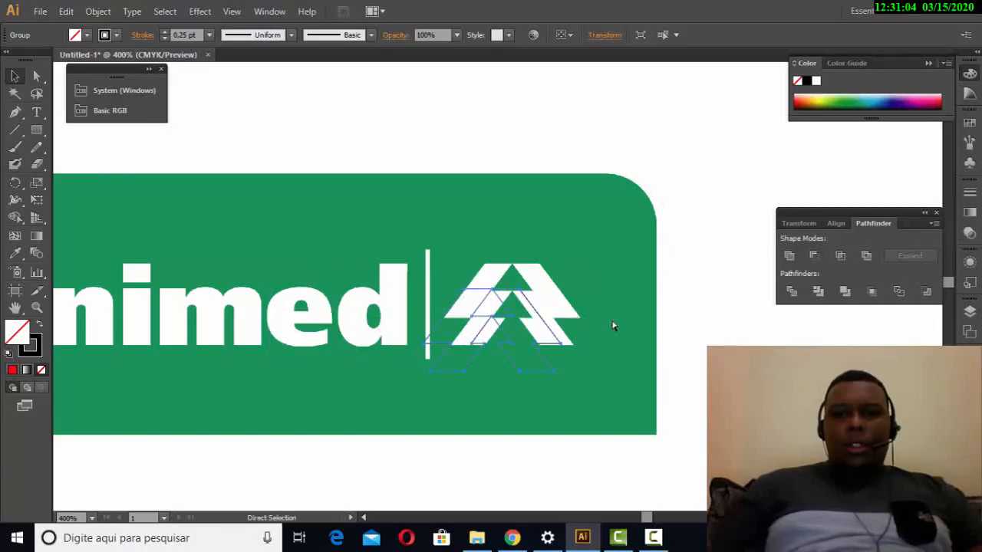
left_click(683, 341)
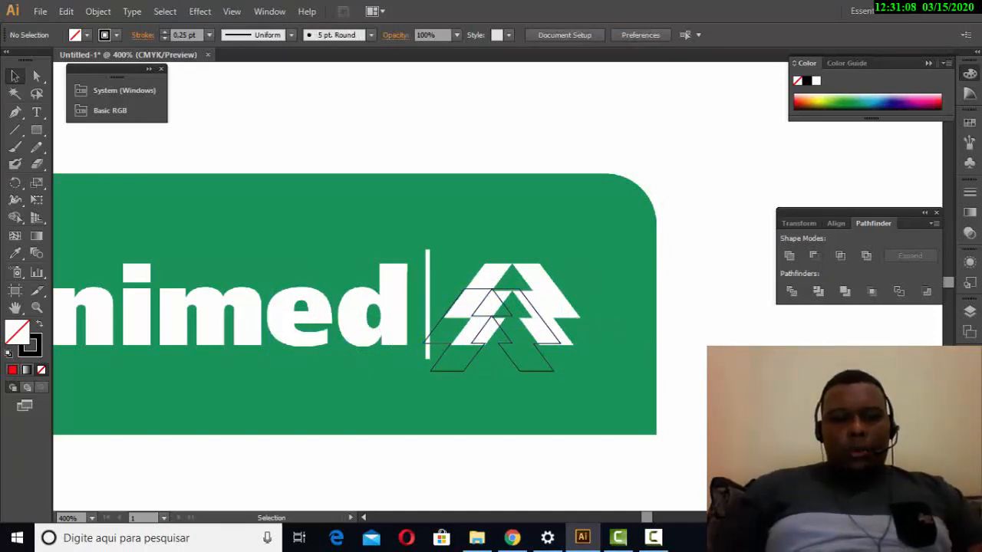
key("ctrl+z")
key("ctrl+z")
key("ctrl+z")
key("ctrl+z")
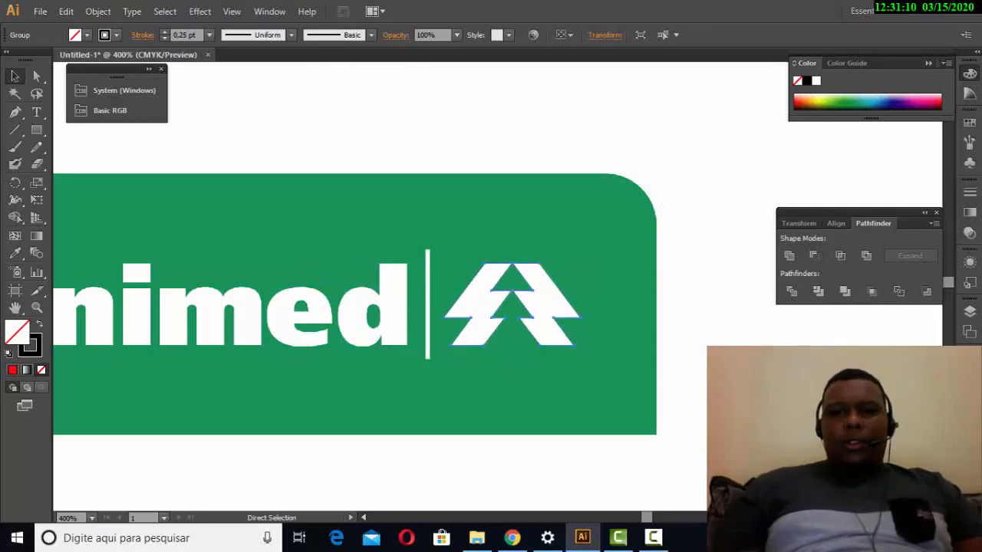
Select the finished tree symbol over the reference and set its stroke to None.
scroll(560, 332, "up", 2)
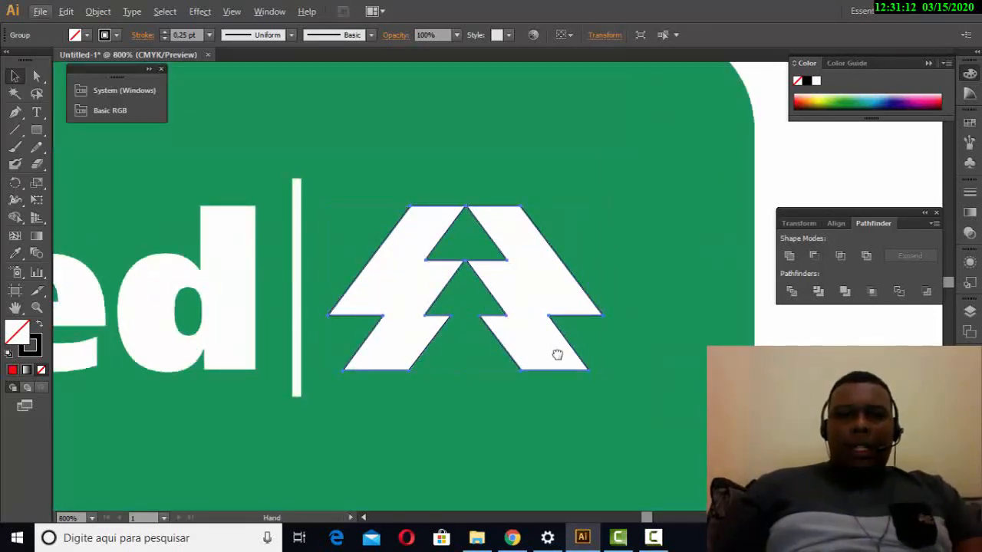
left_click_drag(558, 354, 599, 355)
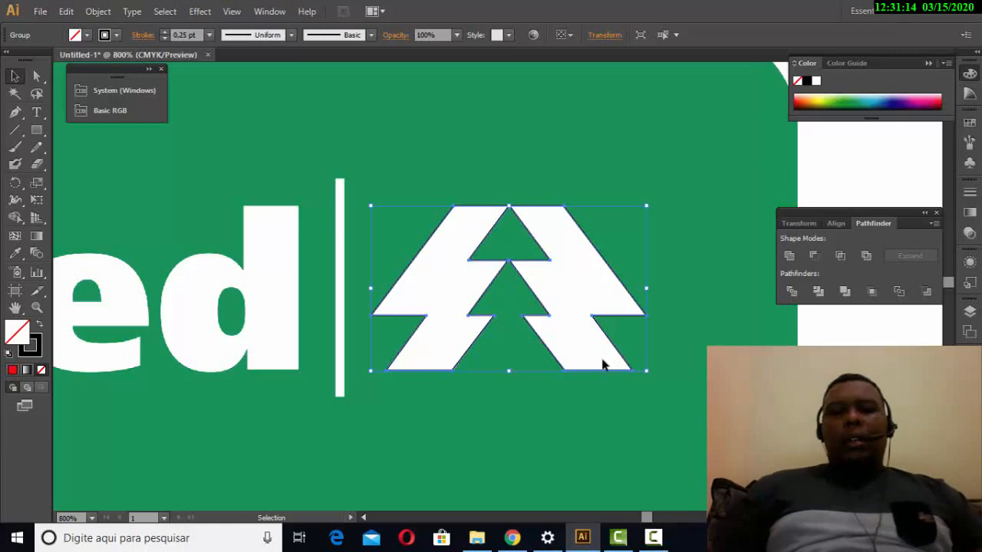
left_click(675, 331)
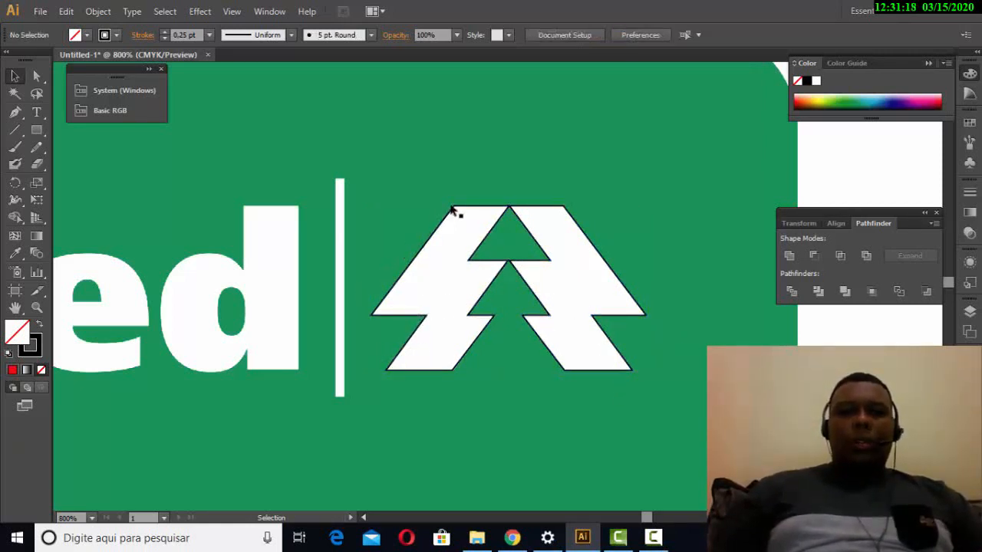
left_click(420, 318)
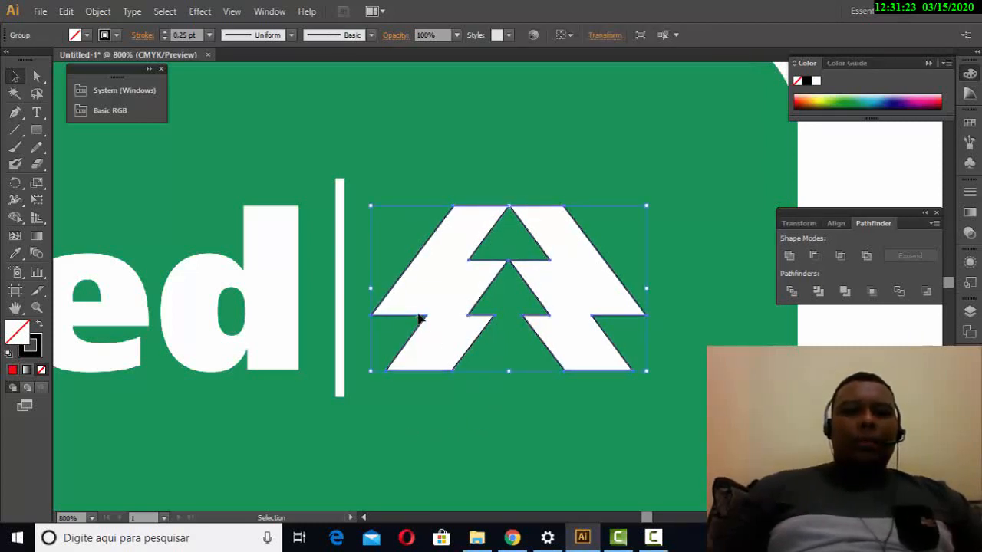
left_click(118, 40)
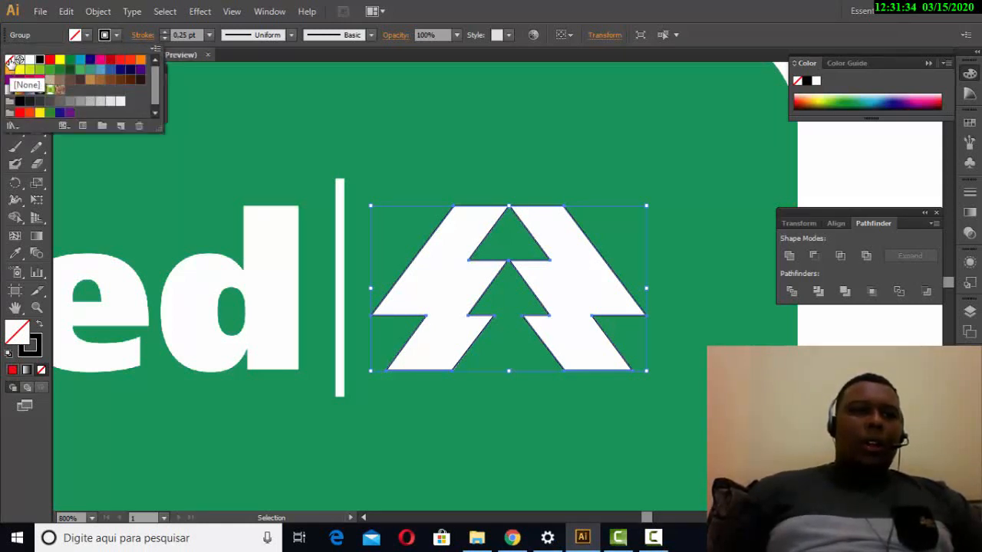
left_click(17, 60)
left_click(364, 135)
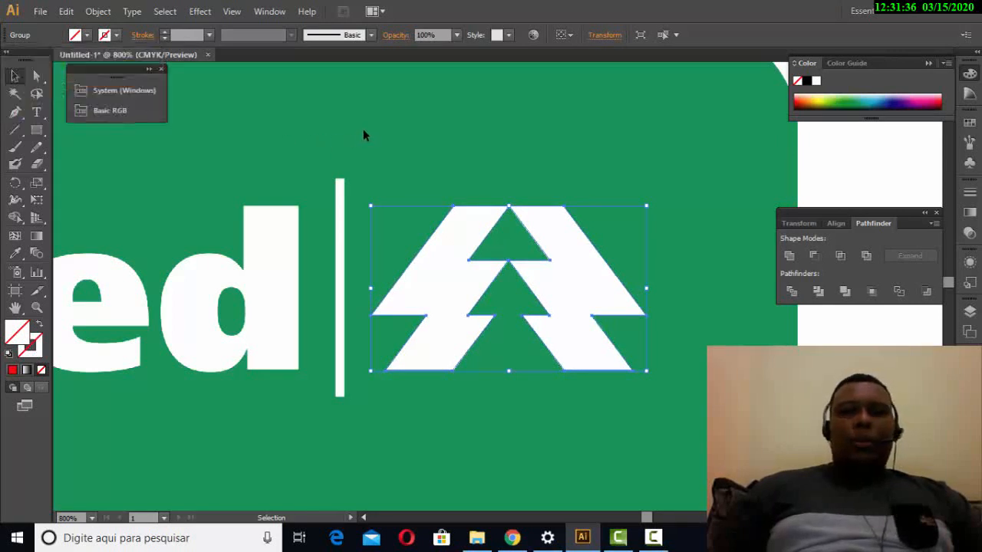
left_click(456, 159)
left_click(547, 235)
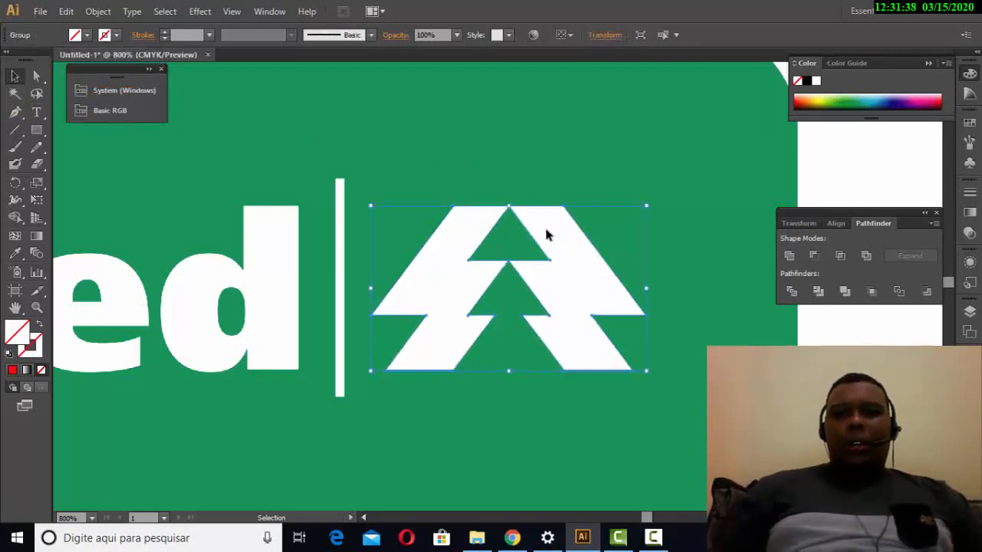
Move the unstroked tree symbol straight down so it sits just below the reference tree on the green banner.
left_click_drag(574, 224, 563, 387)
left_click_drag(643, 379, 645, 305)
left_click_drag(601, 353, 603, 358)
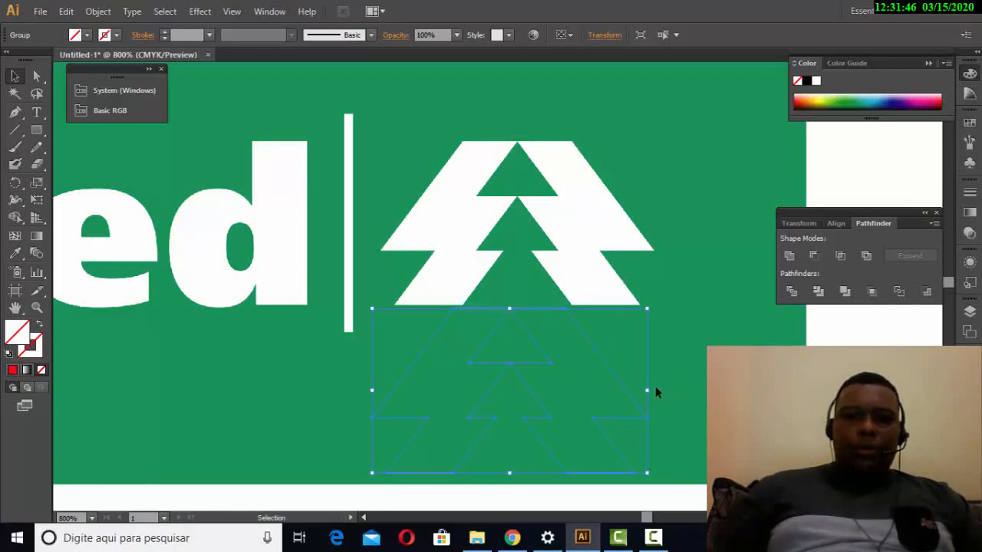
Fill the moved tree symbol with white and clear the selection.
left_click(687, 366)
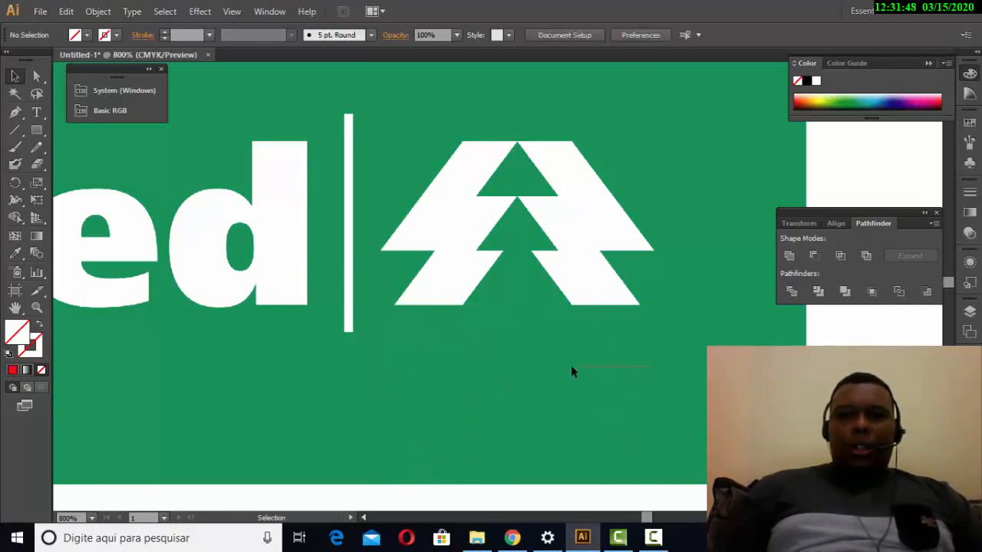
left_click(571, 368)
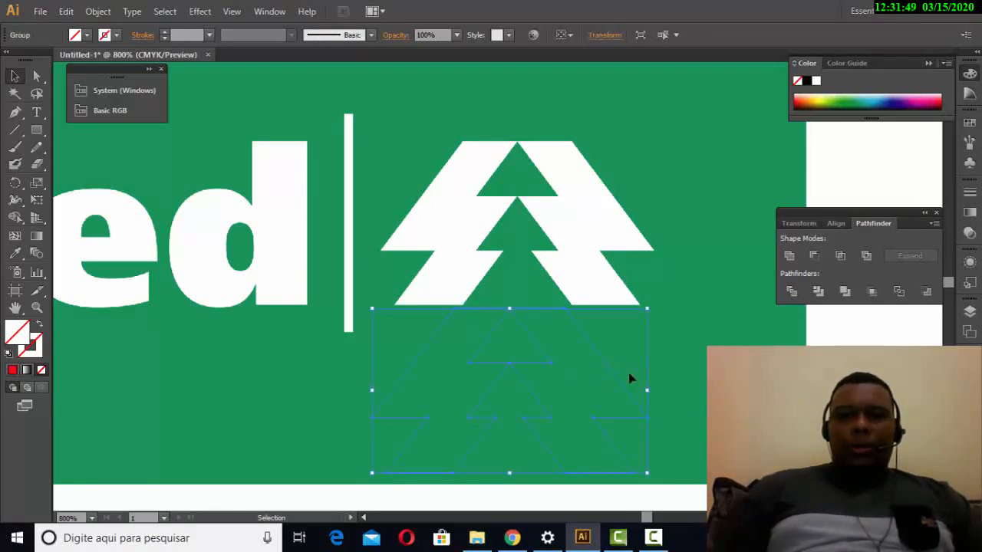
left_click(76, 35)
left_click(29, 63)
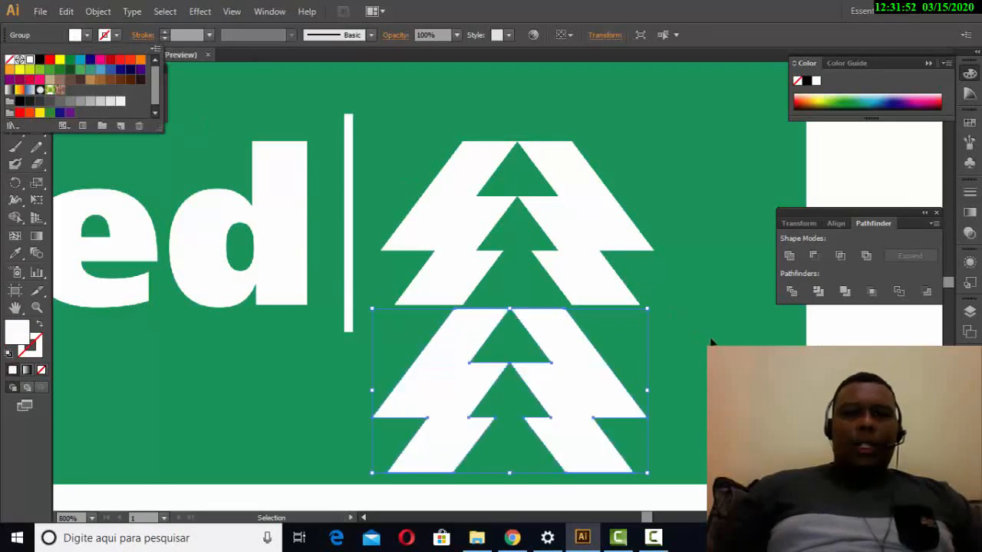
key("ctrl+shift+a")
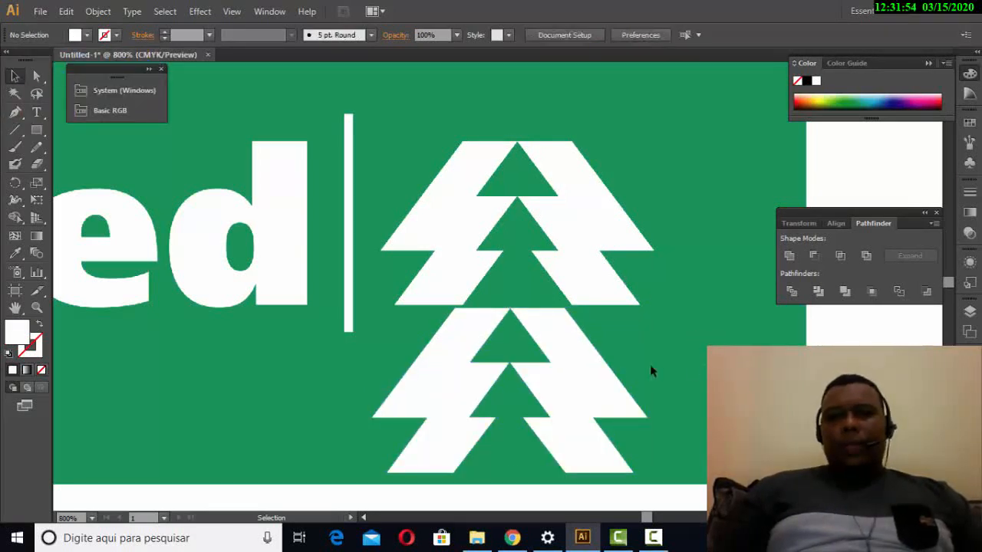
Shift the white tree symbol slightly so it lines up beneath the reference tree, inside the green banner, and deselect it.
left_click_drag(616, 384, 629, 395)
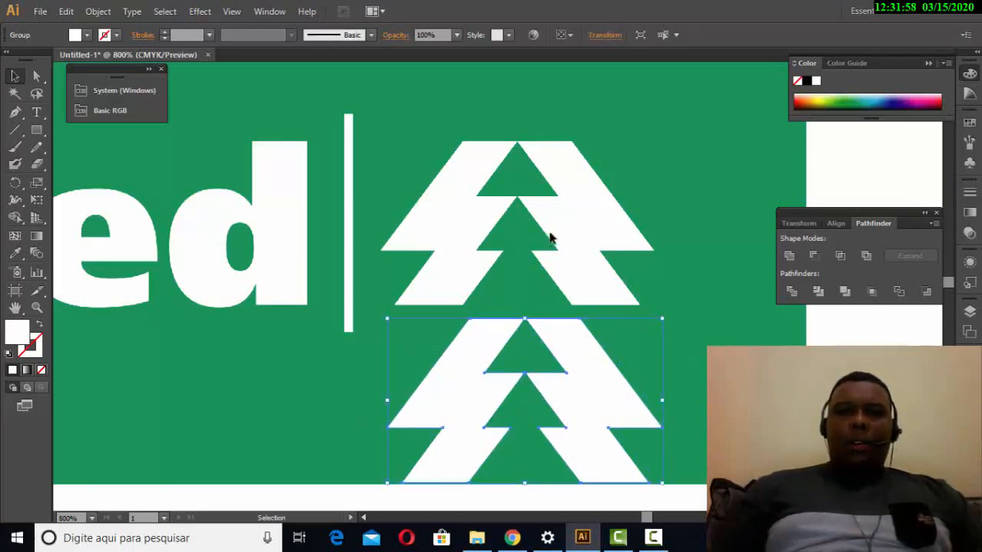
key("ctrl+shift+a")
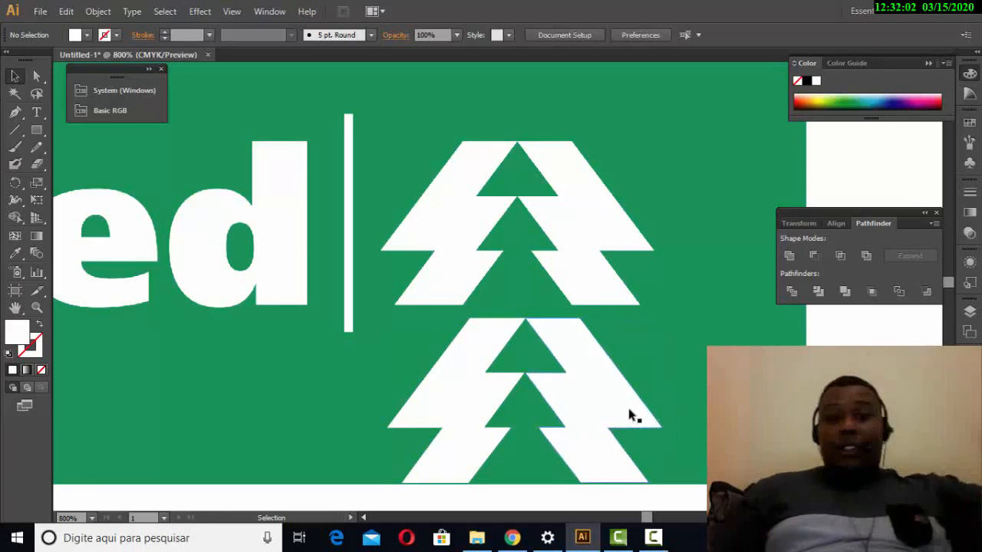
left_click_drag(629, 405, 627, 401)
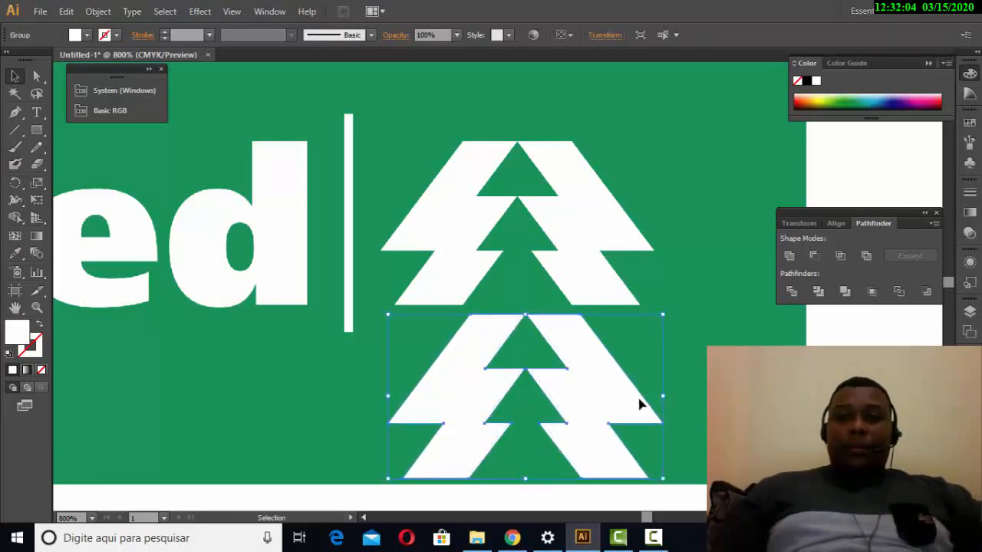
left_click(687, 400)
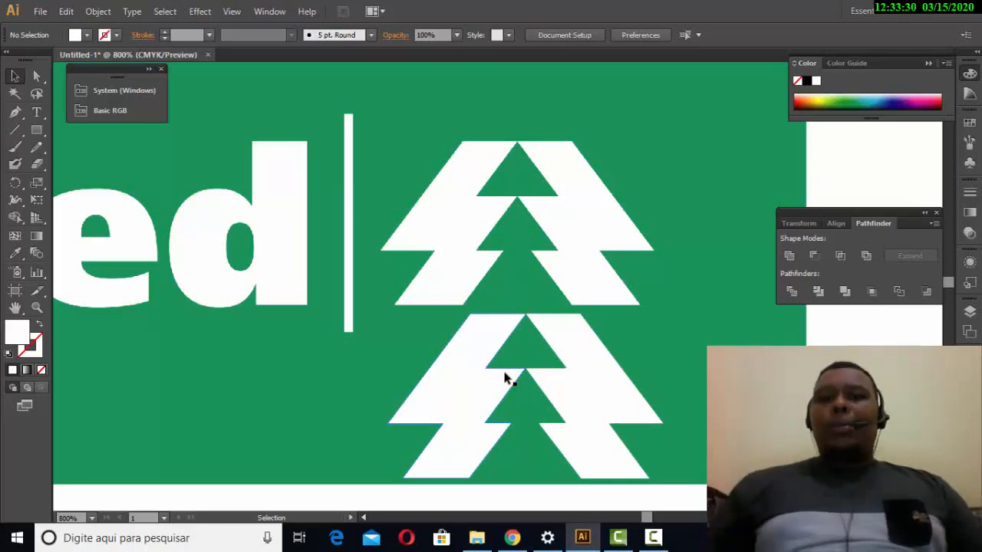
Open the 1200px-Mitsubishi_logo.svg image in the Photos viewer and examine its shapes at full window size.
left_click(476, 537)
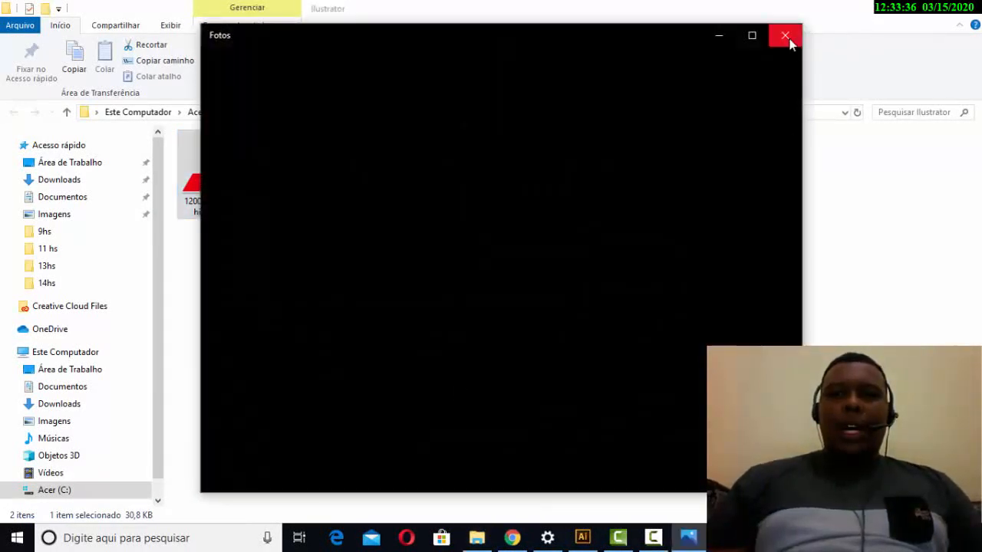
left_click(785, 36)
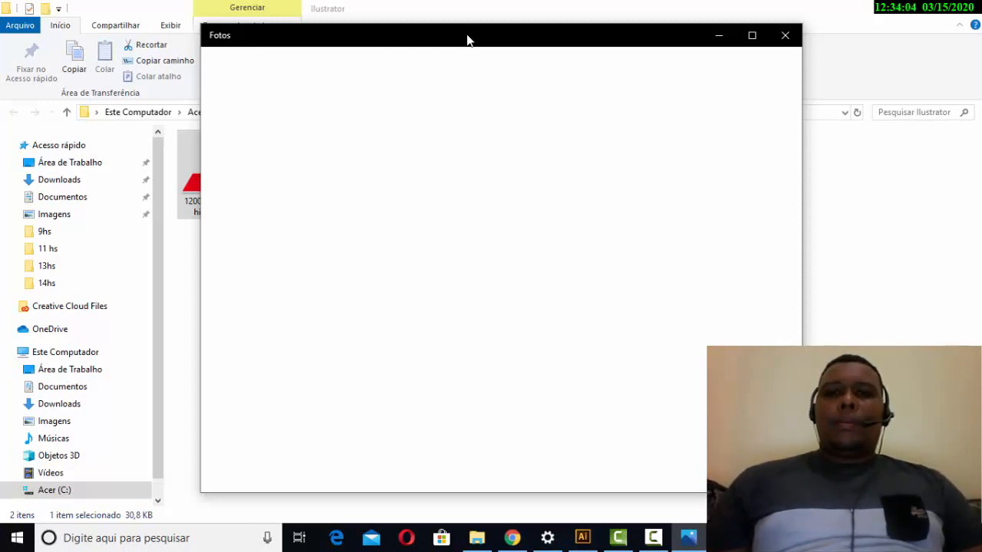
left_click_drag(458, 44, 531, 43)
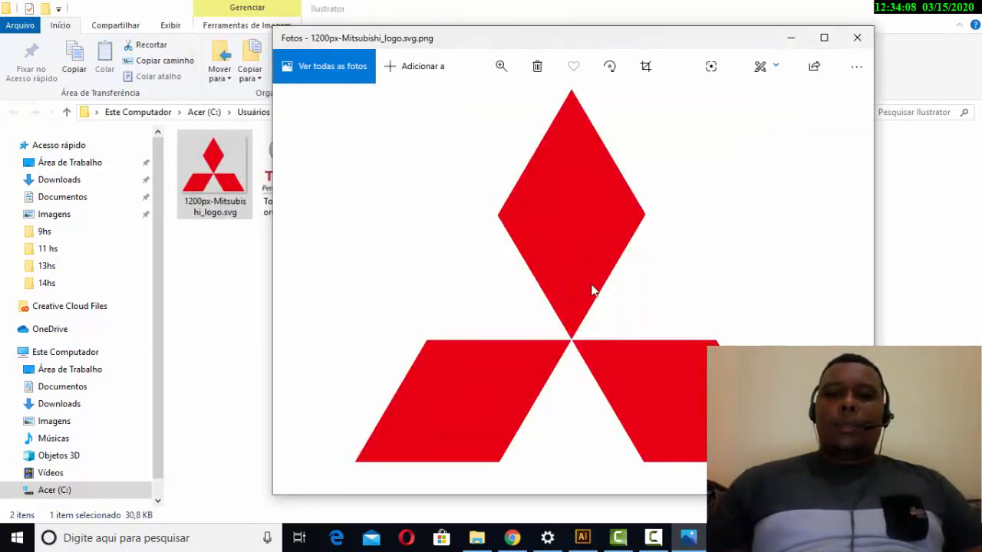
left_click(826, 37)
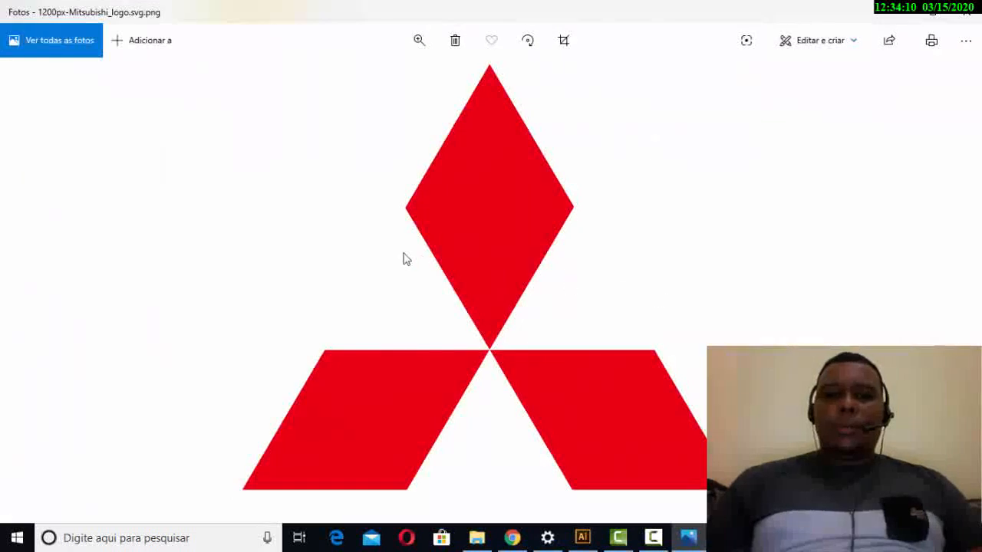
left_click(941, 16)
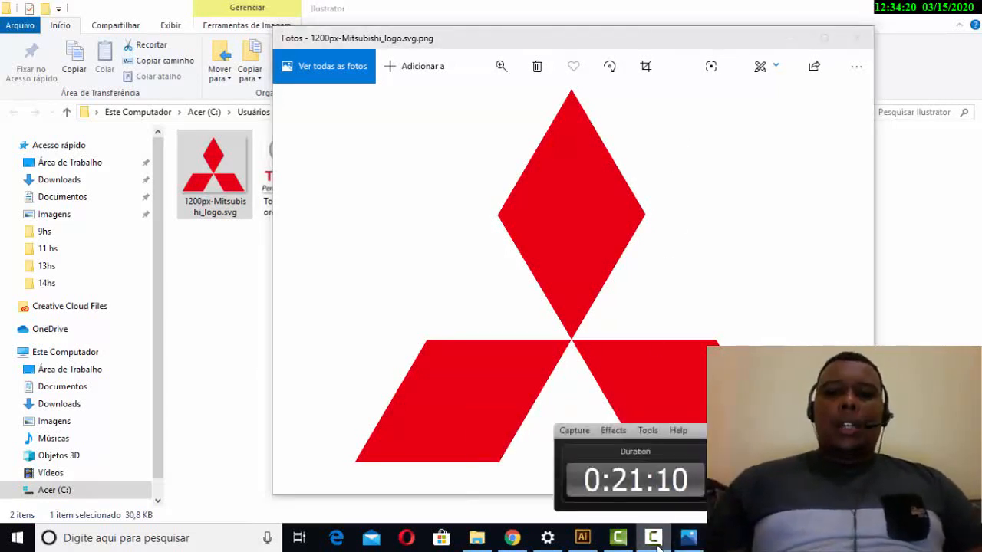
Return to Illustrator and draw a wide rectangle on the blank area below the green banner, filled with red.
left_click(583, 538)
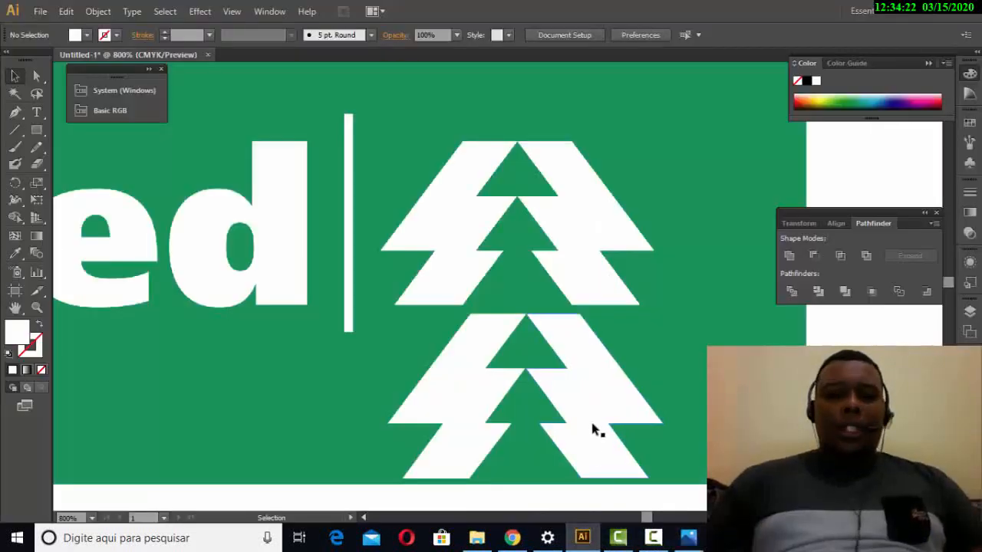
scroll(405, 346, "down", 5)
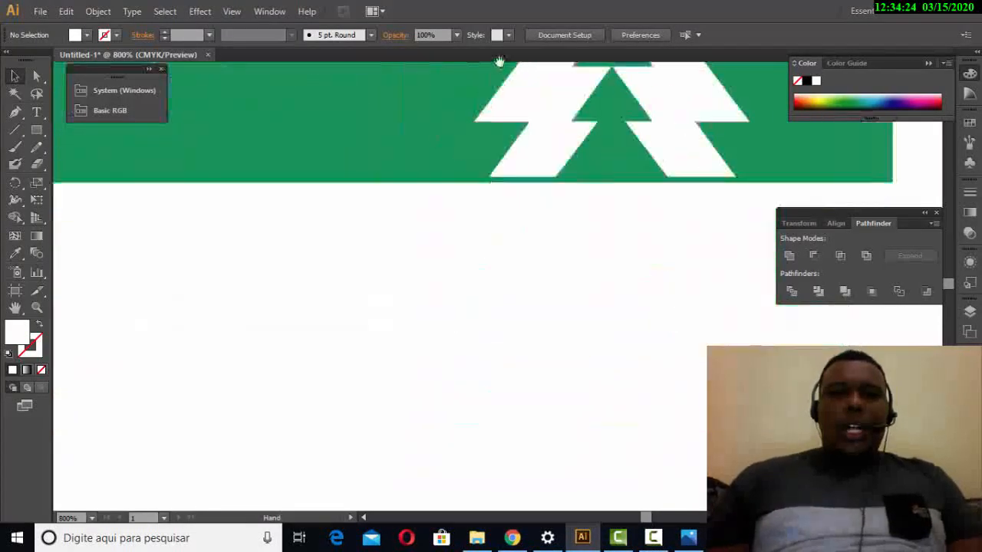
key("m")
left_click_drag(198, 177, 521, 317)
left_click(87, 35)
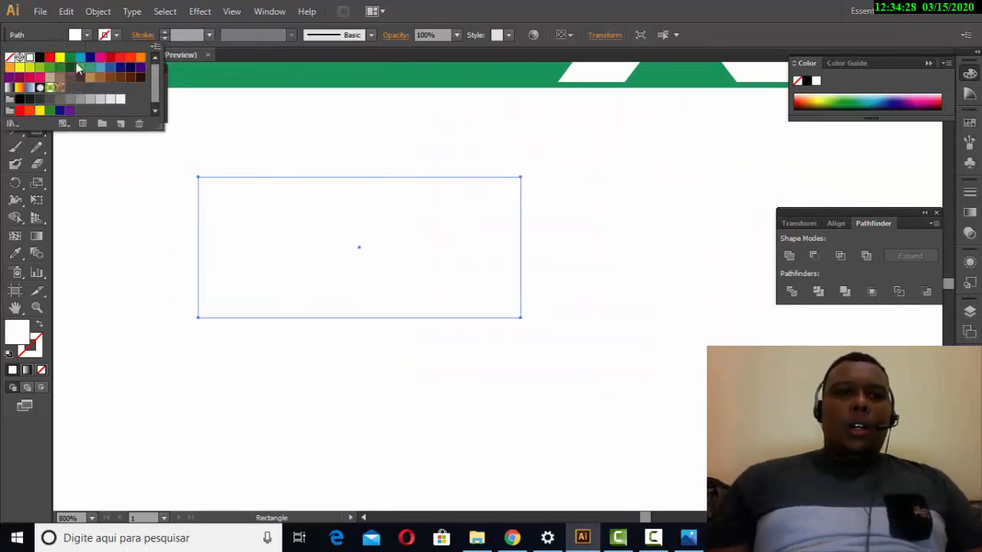
left_click(50, 59)
Check the Mitsubishi reference image and rotate the red rectangle about 40 degrees clockwise.
key("alt+Tab")
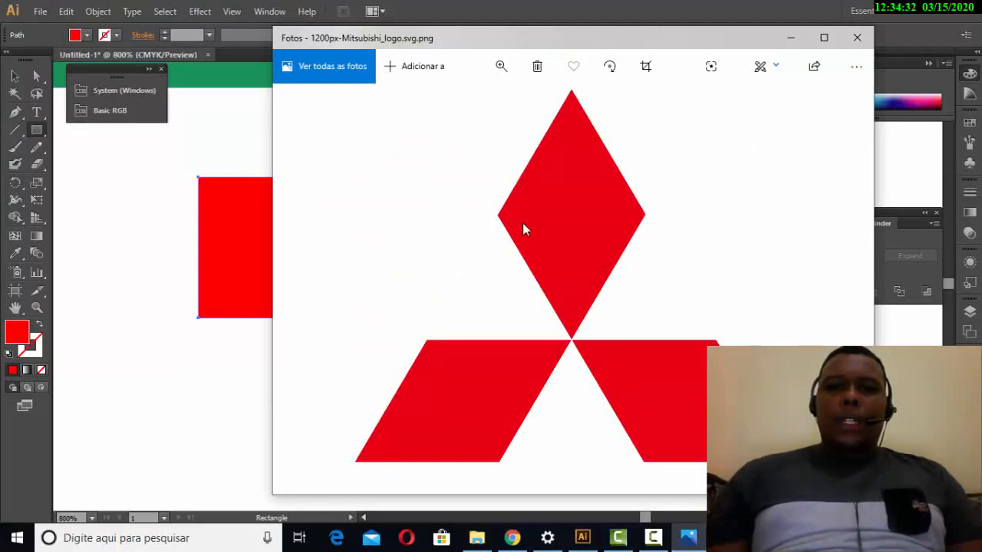
key("alt+Tab")
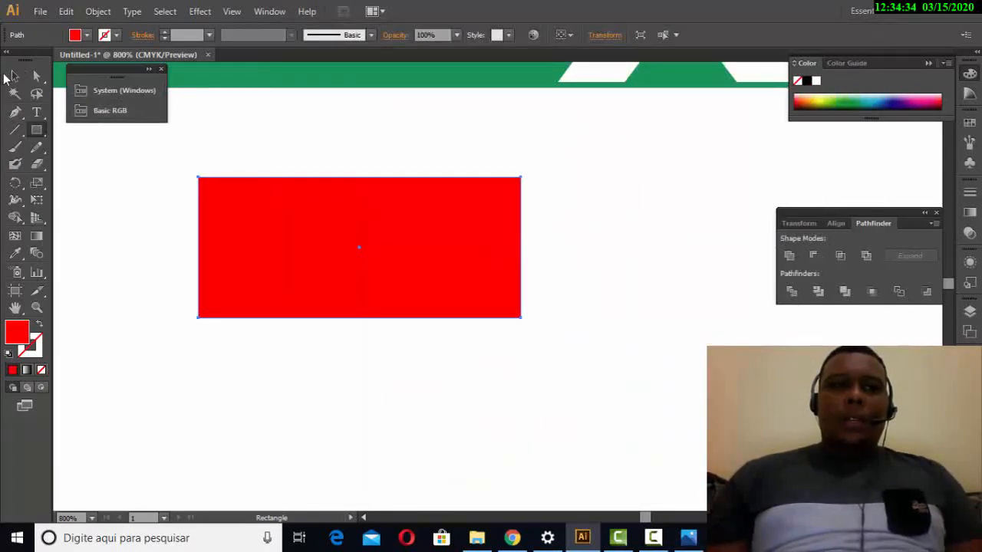
left_click(14, 76)
left_click_drag(529, 172, 571, 306)
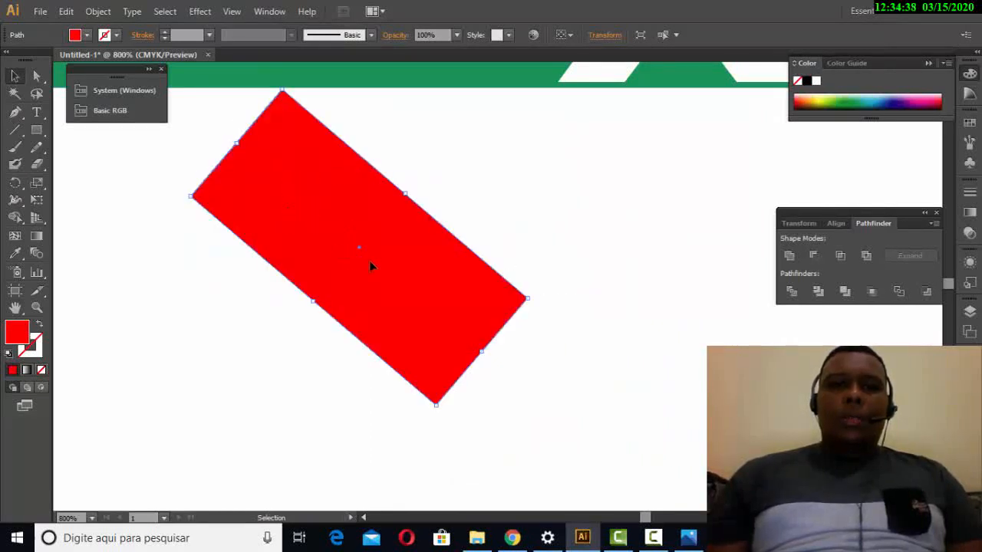
Reshape the rotated red rectangle into a slanted diamond by moving its left and right corner anchor points inward with Direct Selection.
left_click(37, 76)
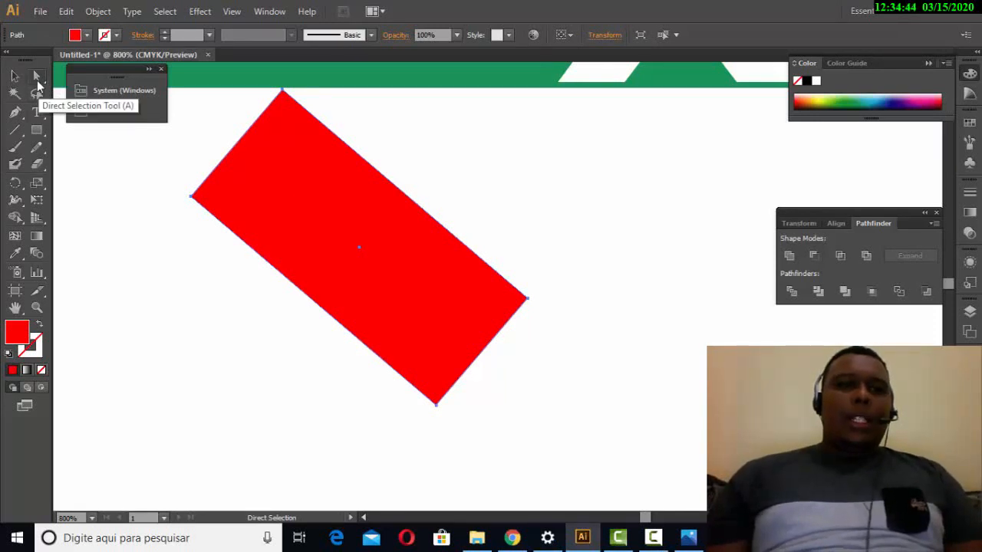
left_click(190, 198)
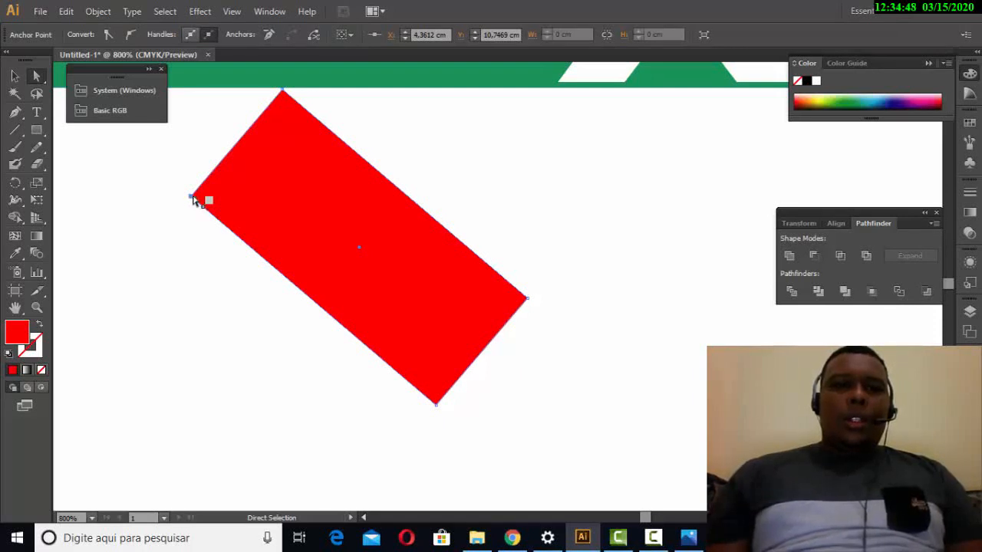
left_click_drag(192, 198, 255, 284)
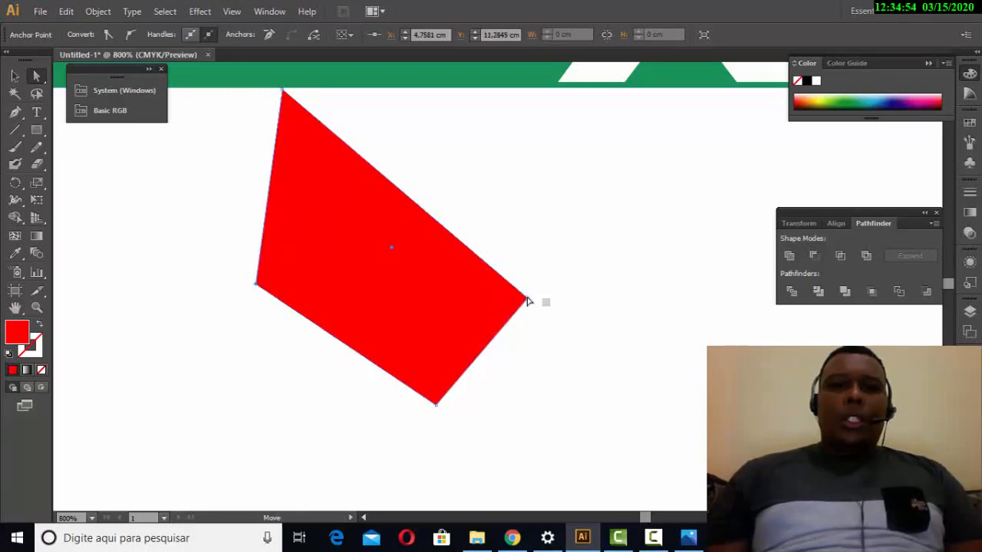
left_click_drag(527, 298, 421, 212)
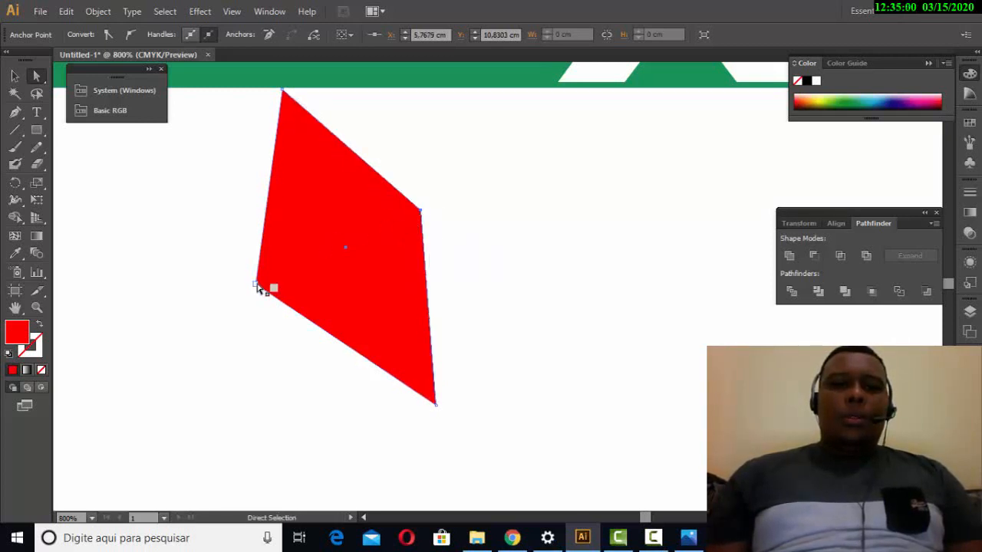
left_click_drag(258, 284, 280, 275)
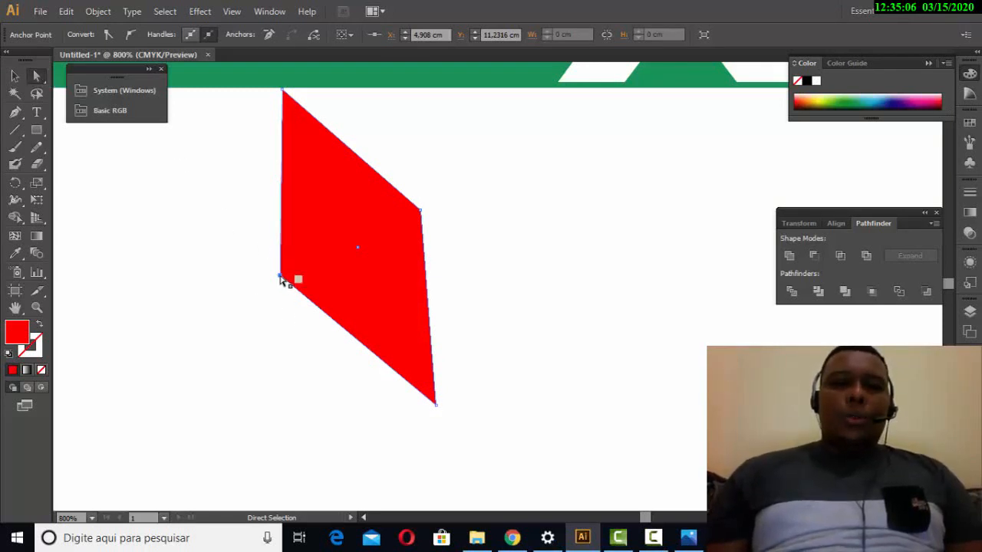
mouse_move(285, 278)
left_mouse_down()
mouse_move(281, 263)
mouse_move(304, 278)
mouse_move(289, 279)
mouse_move(324, 274)
mouse_move(326, 264)
mouse_move(301, 277)
left_mouse_up()
mouse_move(423, 213)
left_mouse_down()
mouse_move(407, 222)
mouse_move(412, 235)
mouse_move(421, 221)
left_mouse_up()
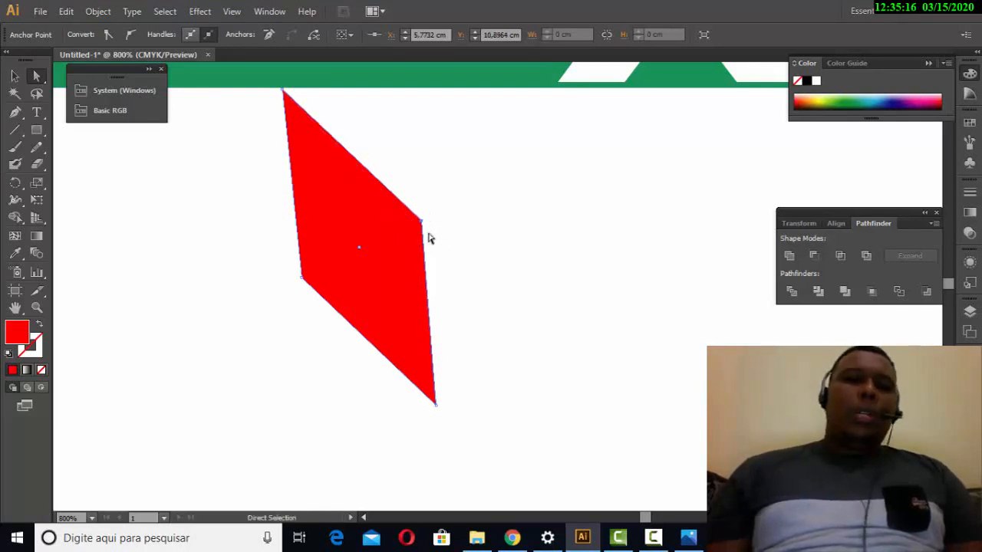
Examine the Mitsubishi reference and the Toyota-Toyota-Corolla-Logo-300x282 image in the Photos viewer at full window size, and return to Illustrator.
key("alt+Tab")
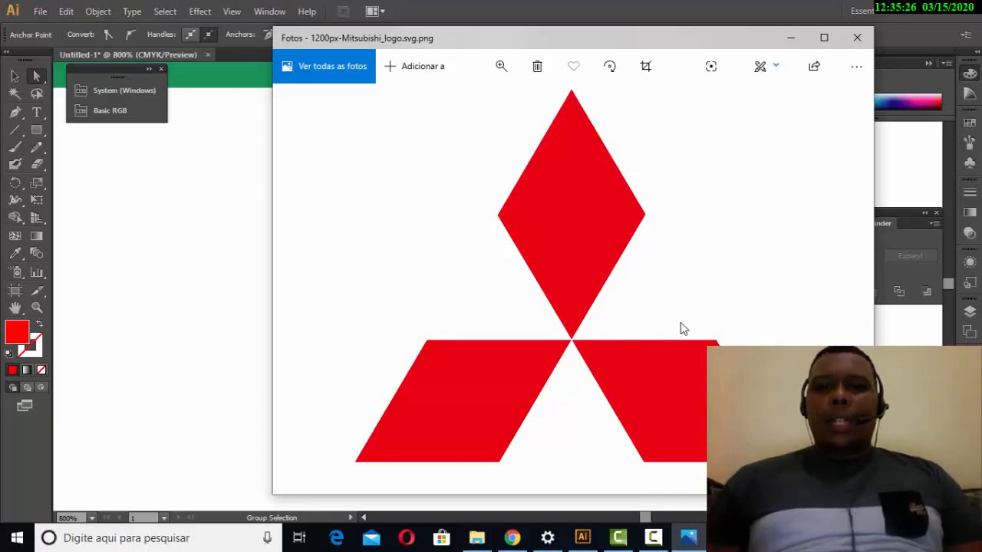
key("alt+Tab")
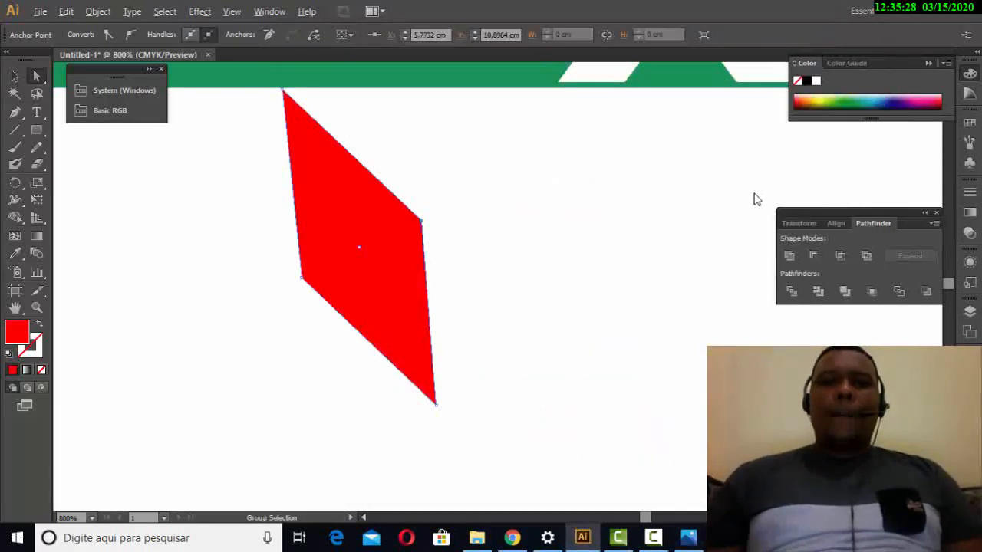
key("alt+Tab")
left_click(520, 374)
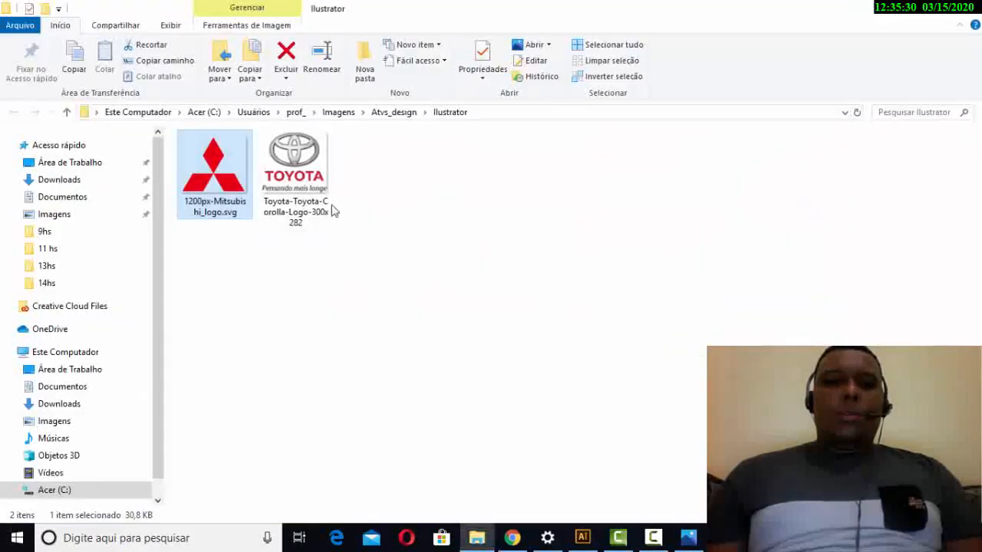
left_click(321, 190)
double_click(320, 190)
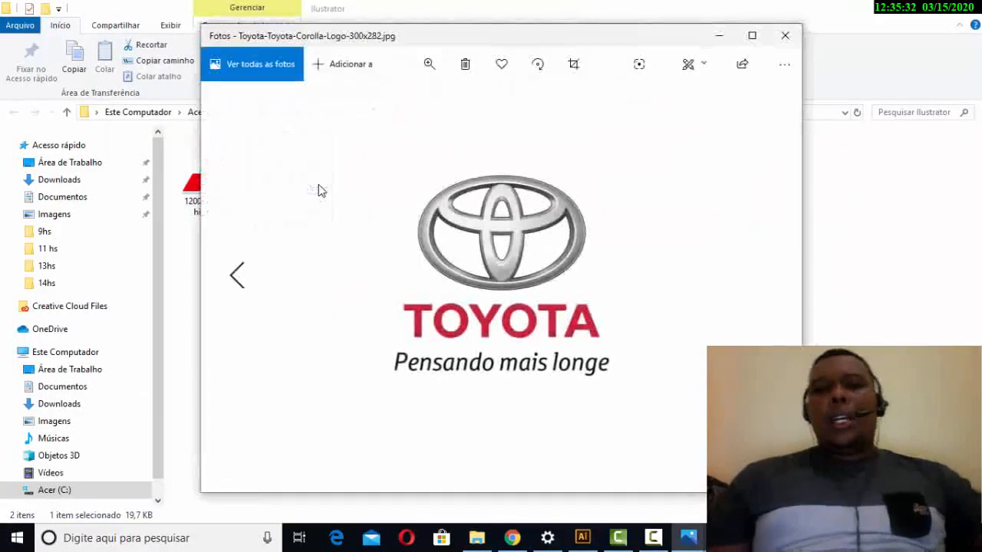
left_click(753, 37)
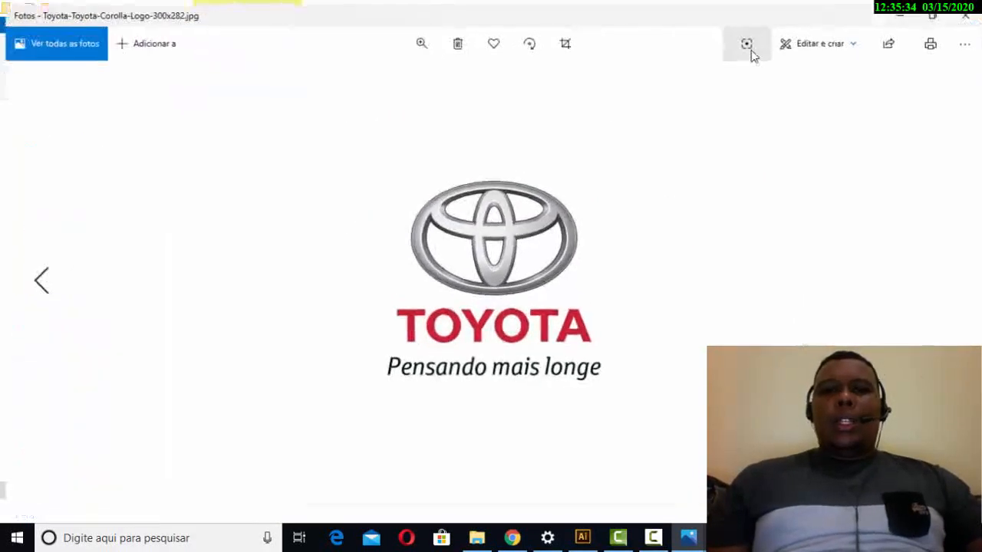
key("Left")
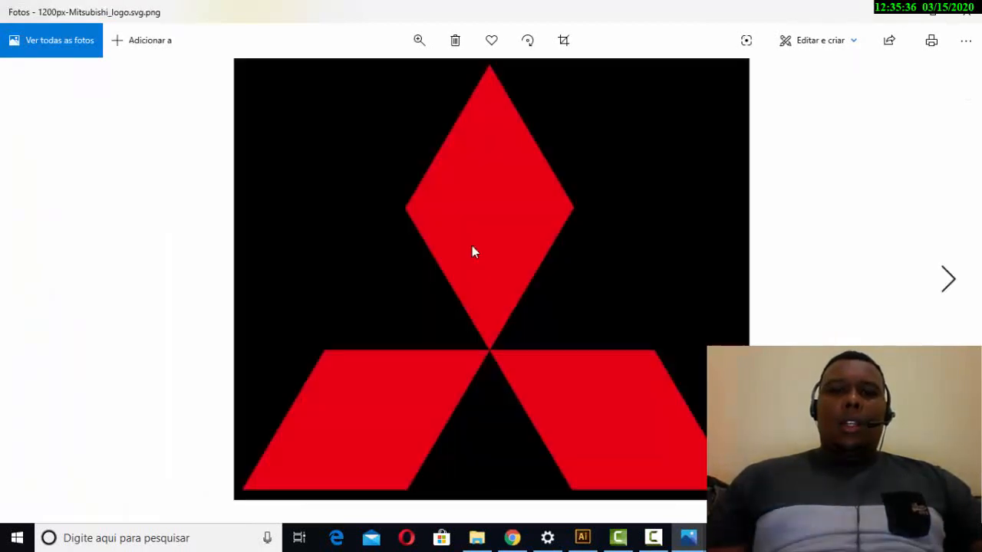
key("Right")
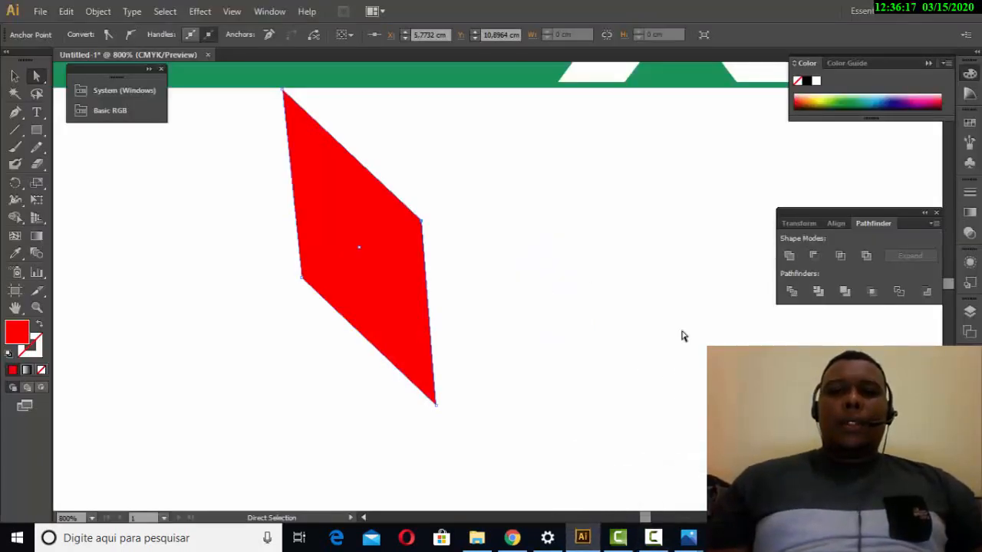
scroll(658, 320, "up", 1)
scroll(663, 317, "up", 1)
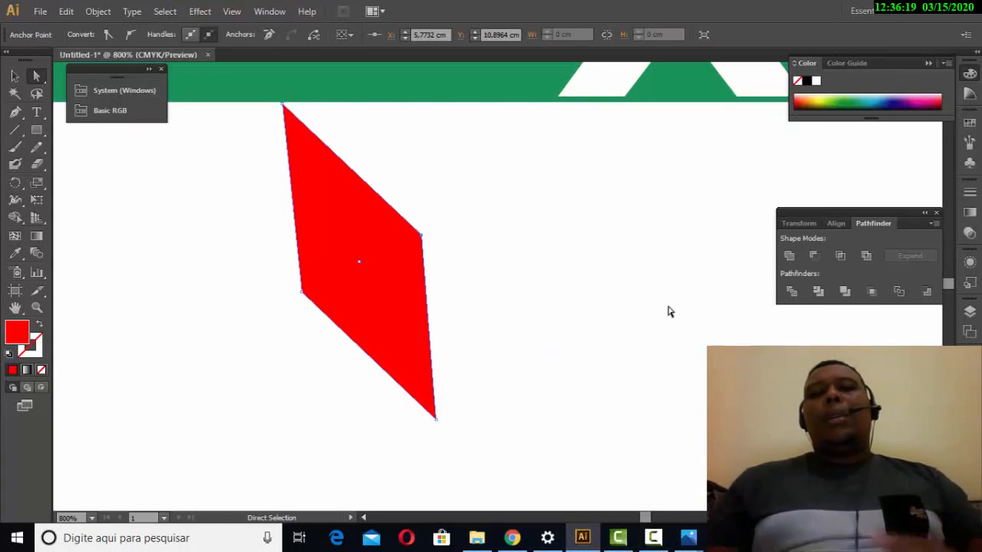